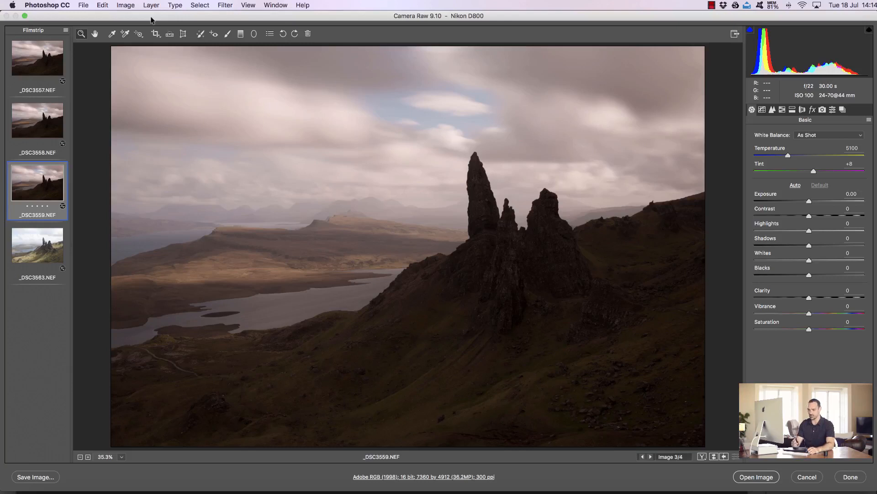
- Browse the four raw images in the filmstrip to compare them
click(35, 247)
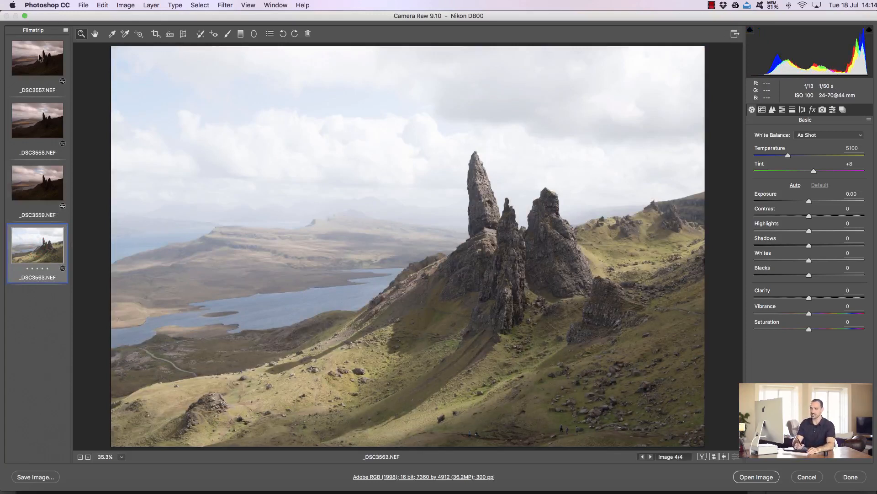
click(40, 57)
click(35, 119)
click(39, 174)
click(40, 238)
click(33, 181)
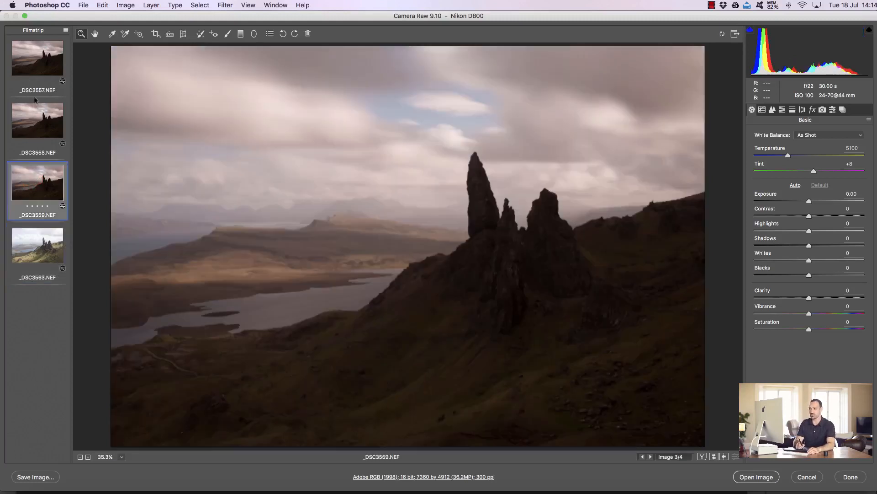
- Select the first three images together and raise Shadows to +31
click(35, 97)
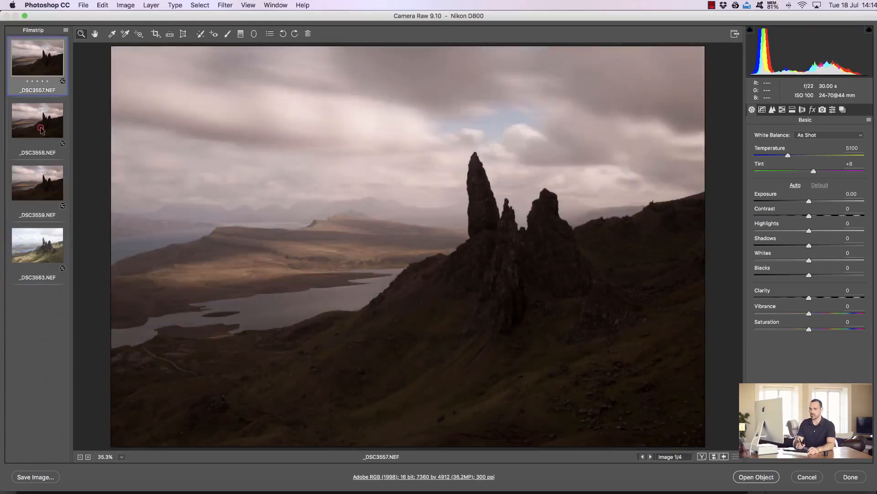
shift+click(39, 128)
shift+click(42, 192)
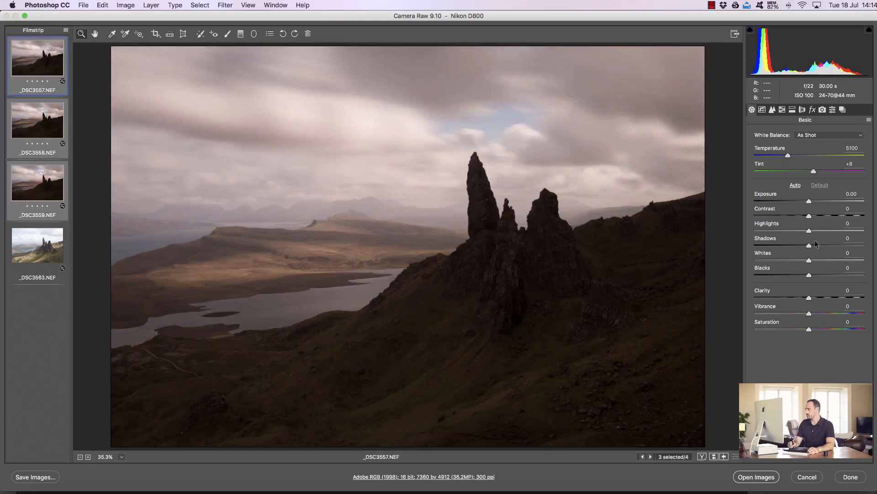
drag(809, 247, 826, 246)
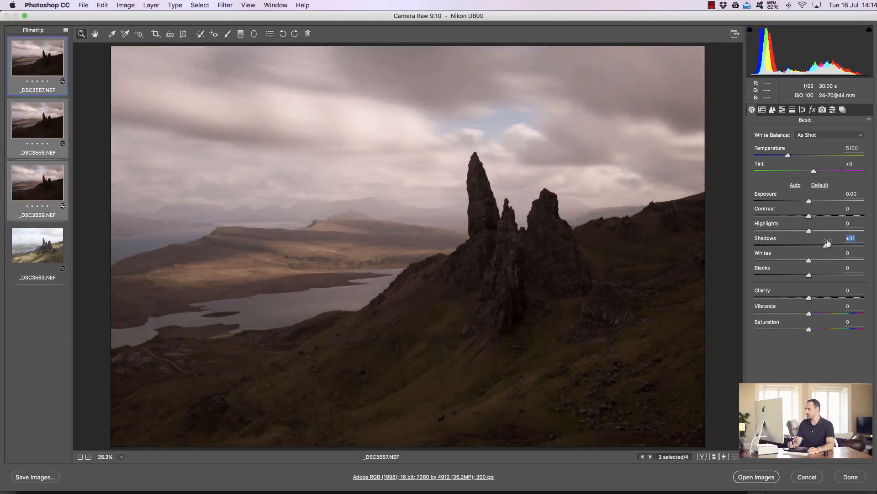
- Set Exposure to +0.60 and Highlights to about -68 for the three selected images
drag(810, 201, 790, 230)
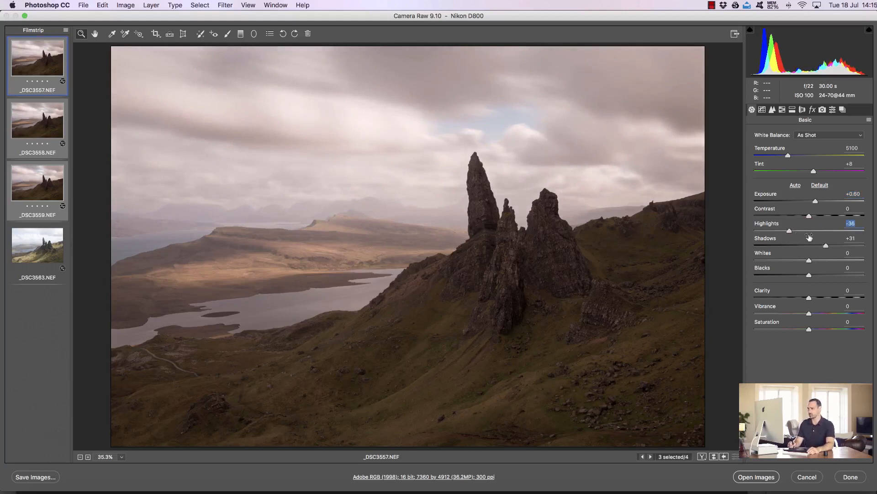
drag(789, 231, 782, 230)
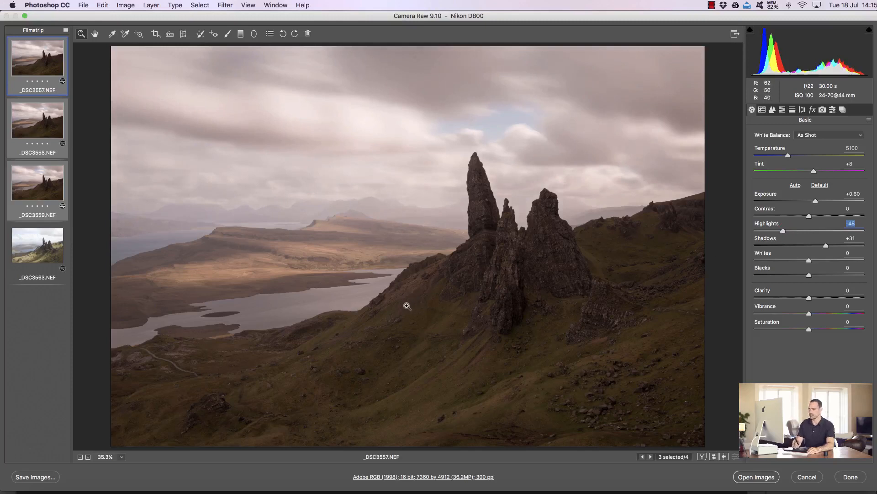
- Select the fourth image, _DSC3563, and set its Highlights to -100
click(41, 240)
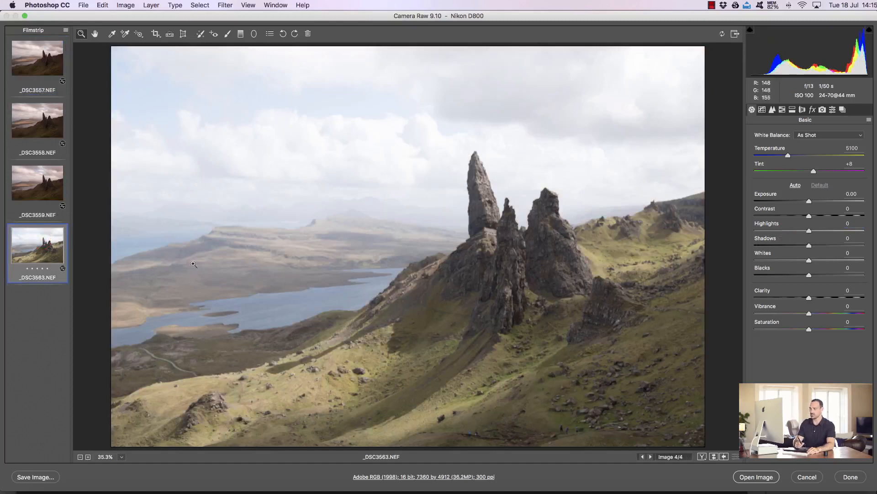
drag(809, 231, 755, 231)
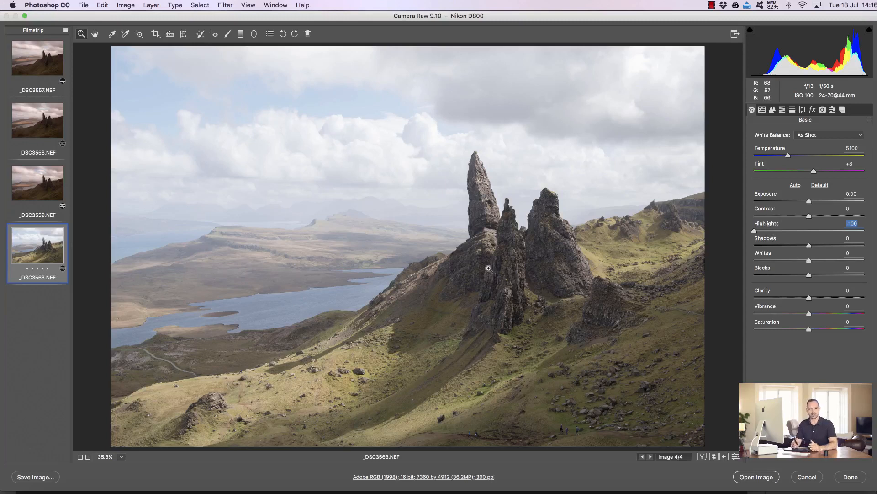
- Set the fourth image's Exposure to -0.60 and Shadows to +12
drag(809, 202, 804, 200)
drag(809, 245, 810, 245)
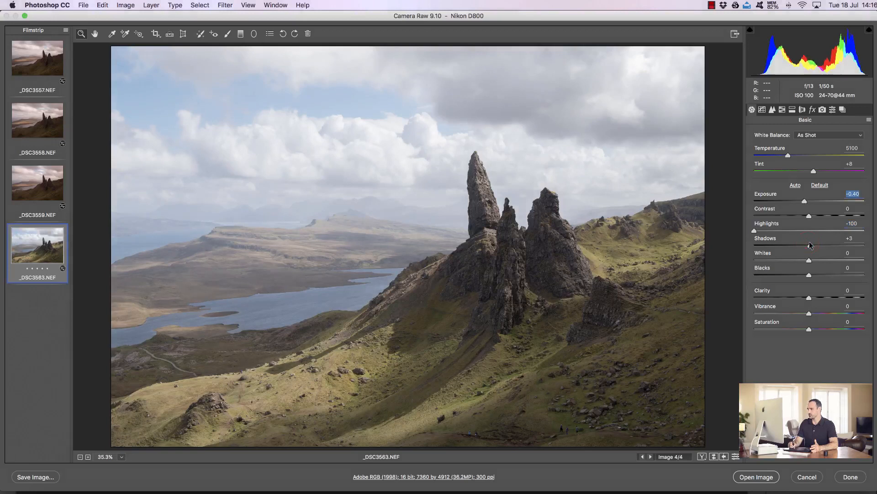
click(811, 246)
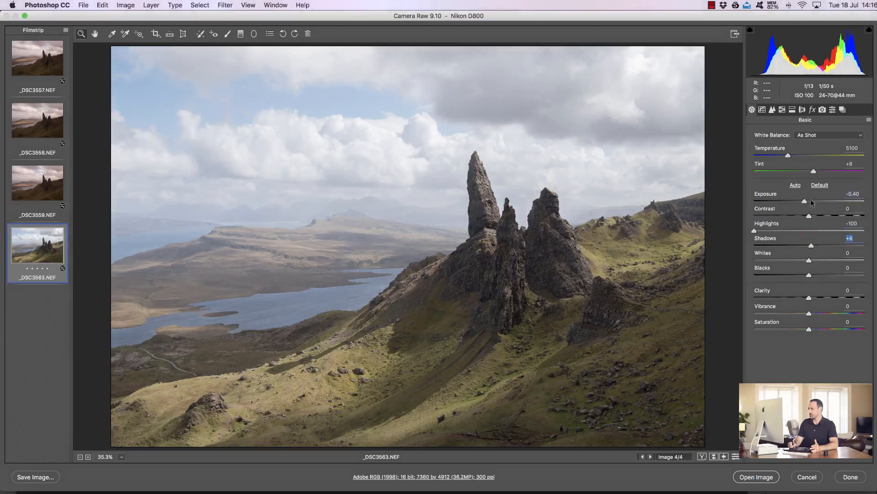
drag(804, 201, 803, 201)
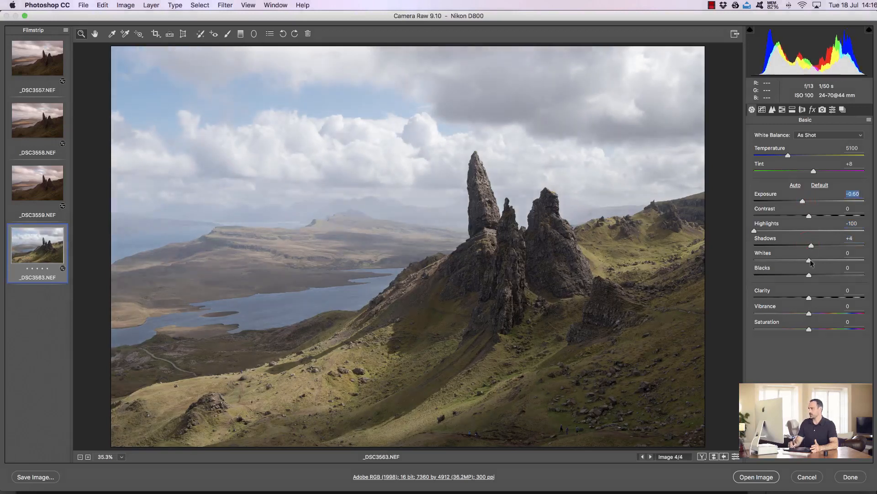
drag(813, 247, 816, 246)
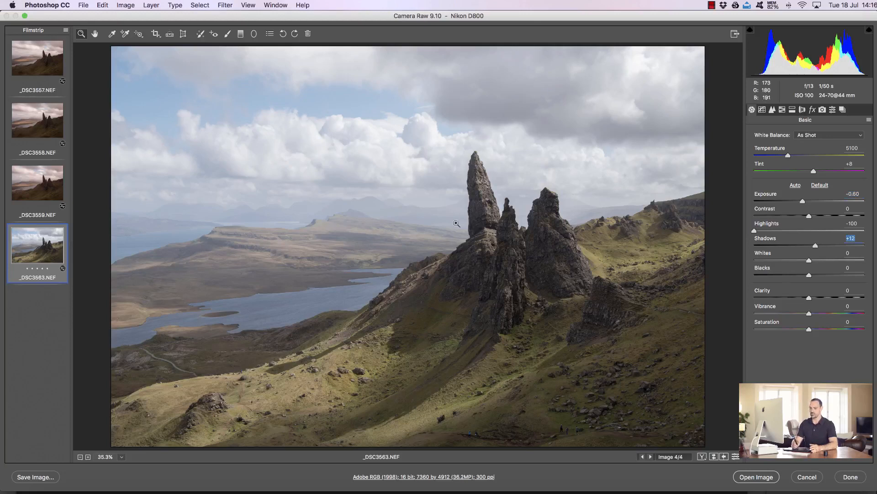
- Select all four images and enable Remove Chromatic Aberration and Enable Profile Corrections under Lens Corrections
key(shift)
shift+click(39, 51)
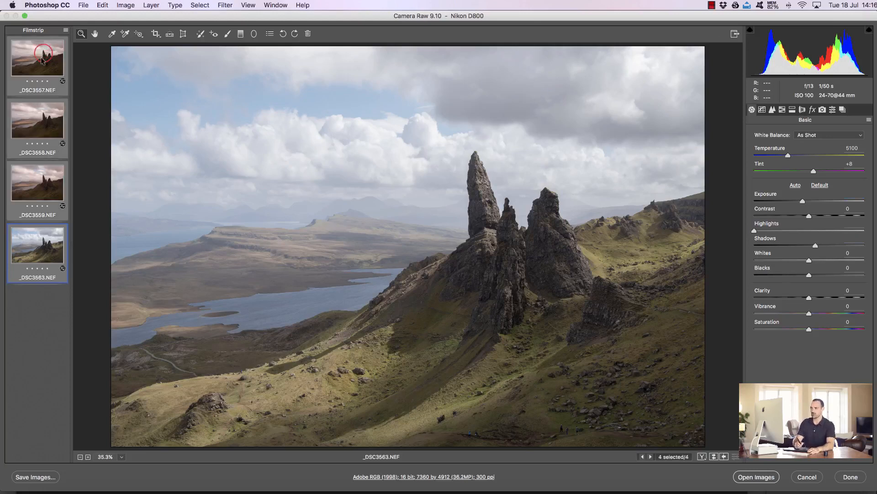
click(803, 110)
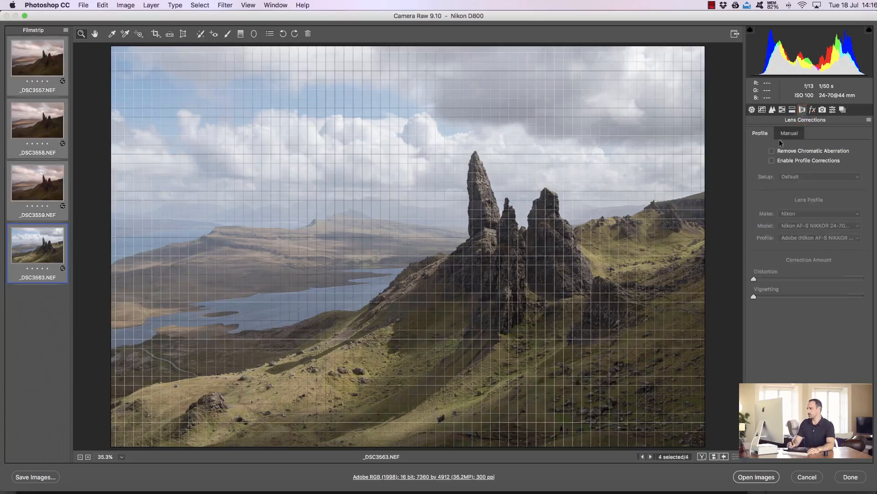
click(772, 151)
click(772, 160)
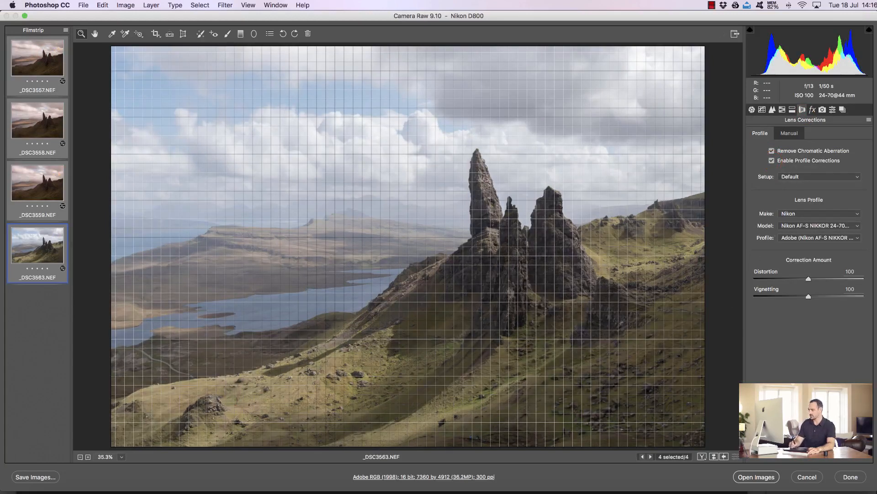
- Open all four images in Photoshop and stack them as layers in one document with InstaMask's Stack
key(shift)
shift+click(755, 477)
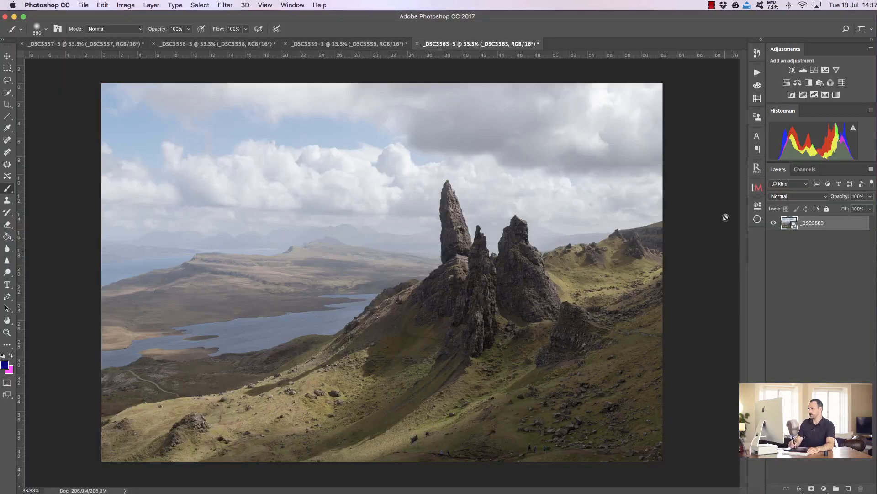
click(757, 188)
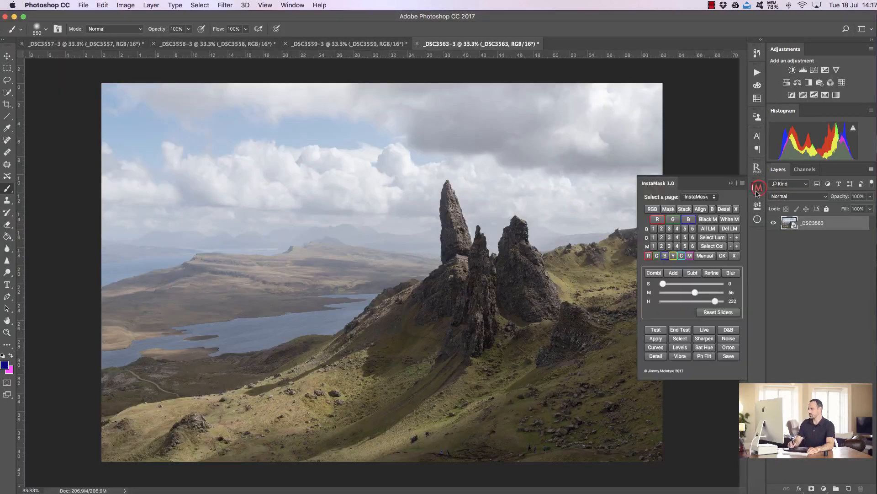
click(685, 210)
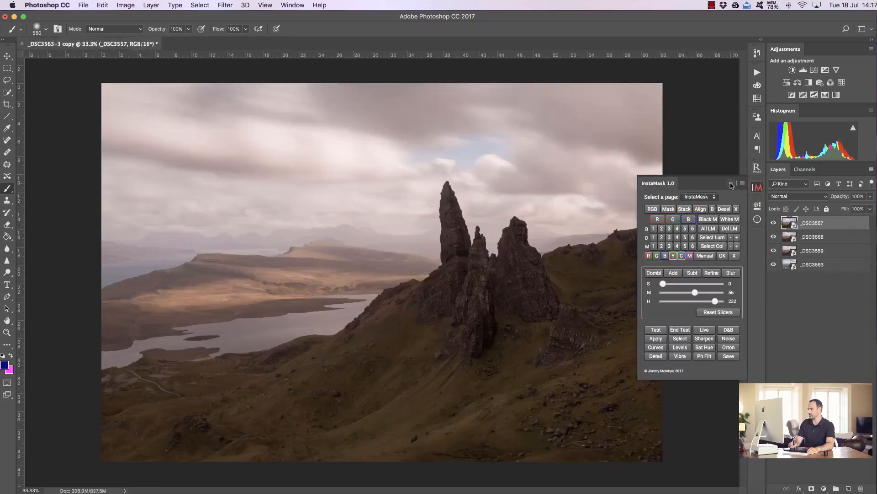
- Close the InstaMask panel and hide the top three layers
click(731, 183)
drag(775, 224, 789, 258)
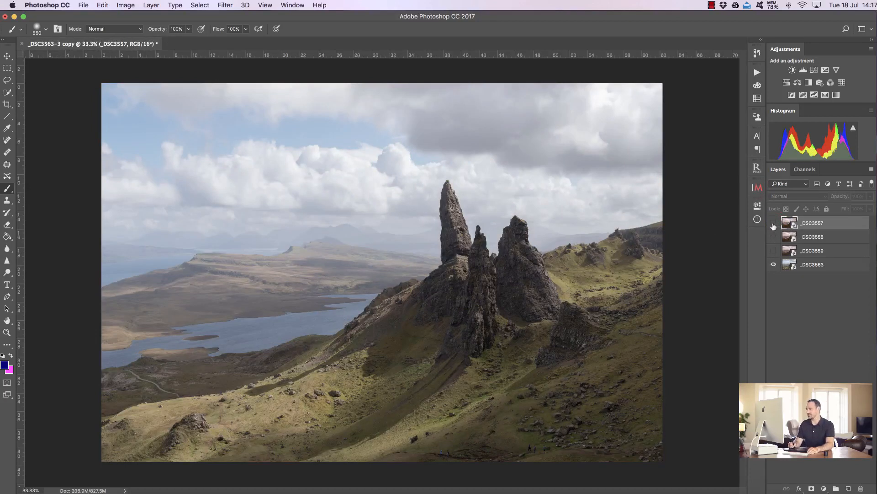
- Toggle the _DSC3557 layer's visibility repeatedly to compare it against the base image
click(774, 223)
click(774, 223)
click(773, 223)
click(773, 224)
click(773, 223)
click(773, 224)
click(773, 224)
click(773, 224)
click(774, 224)
click(775, 224)
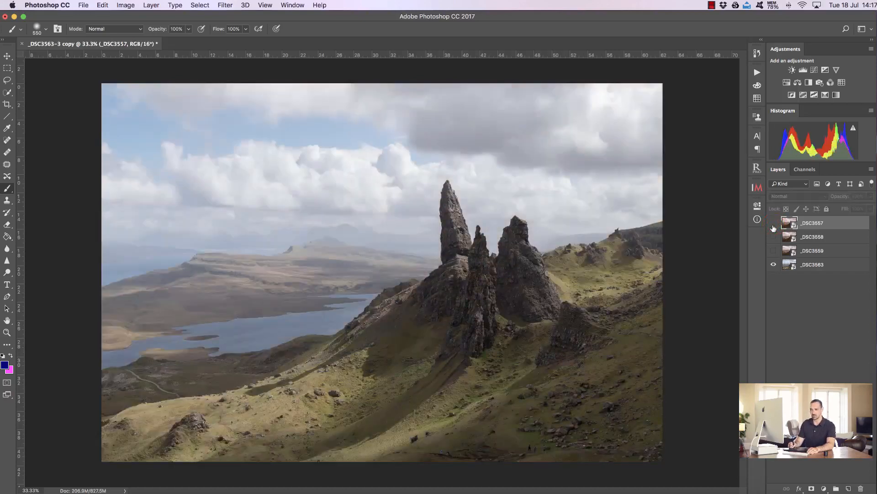
click(773, 224)
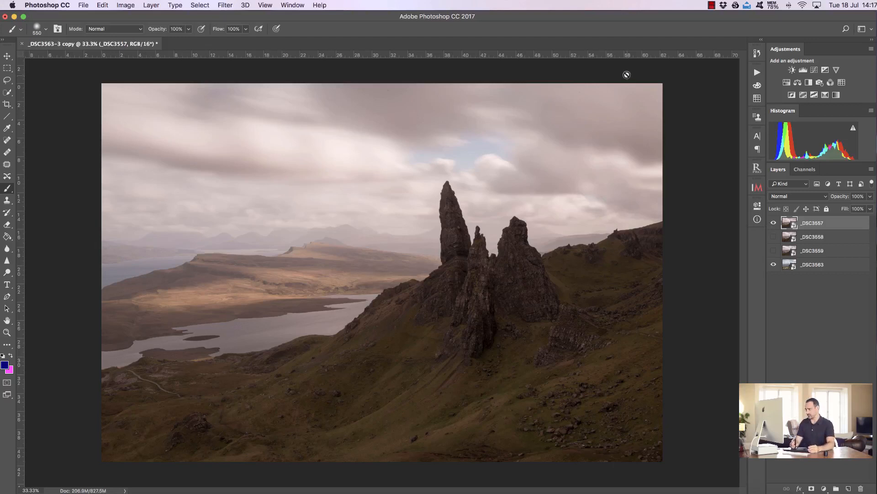
- Set the _DSC3557 layer's blend mode to Difference
click(7, 332)
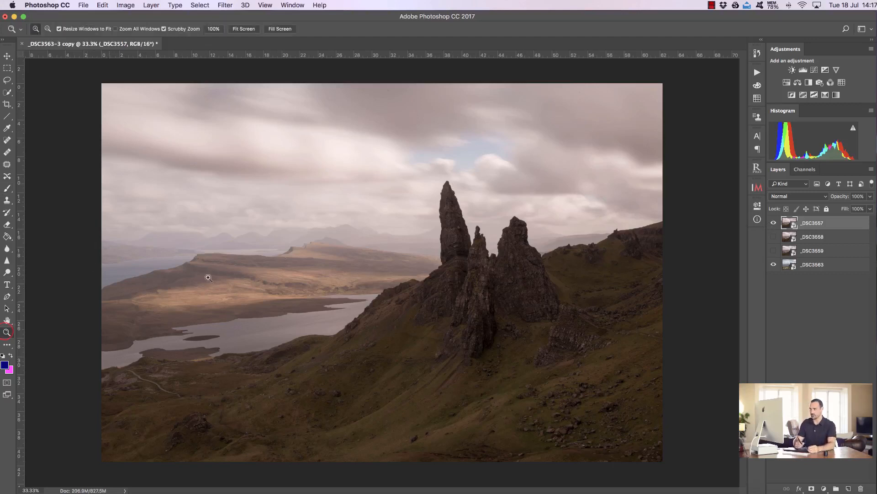
drag(474, 210, 513, 210)
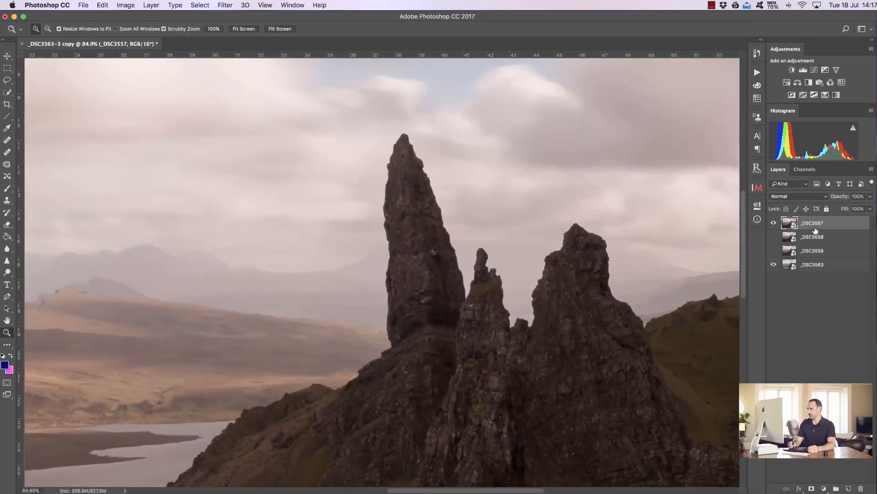
click(801, 196)
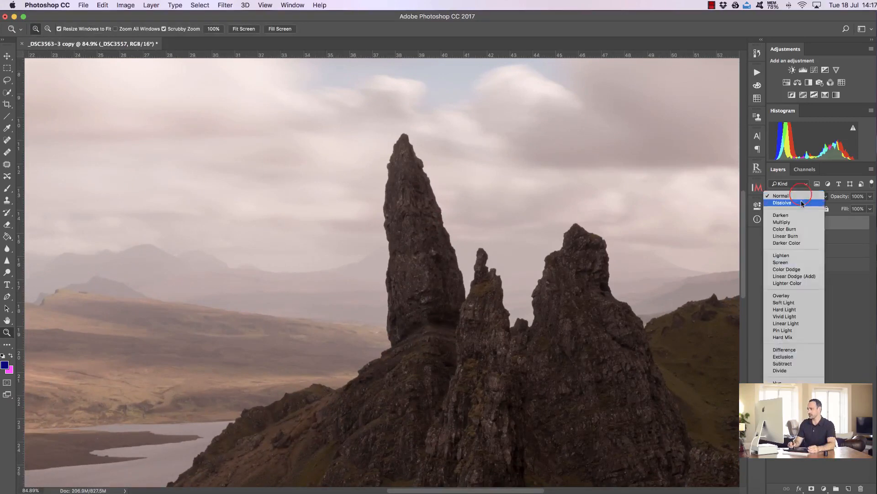
click(792, 350)
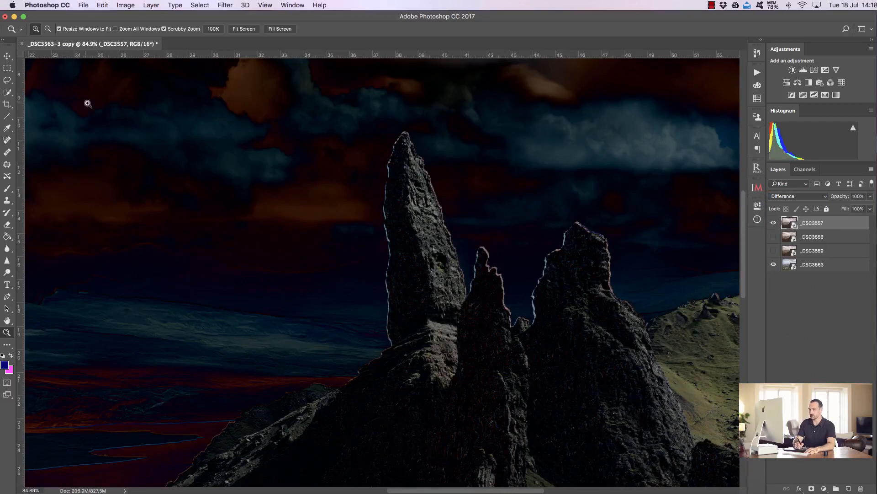
- Nudge the _DSC3557 layer with the Move tool to align it with the layer beneath
click(7, 56)
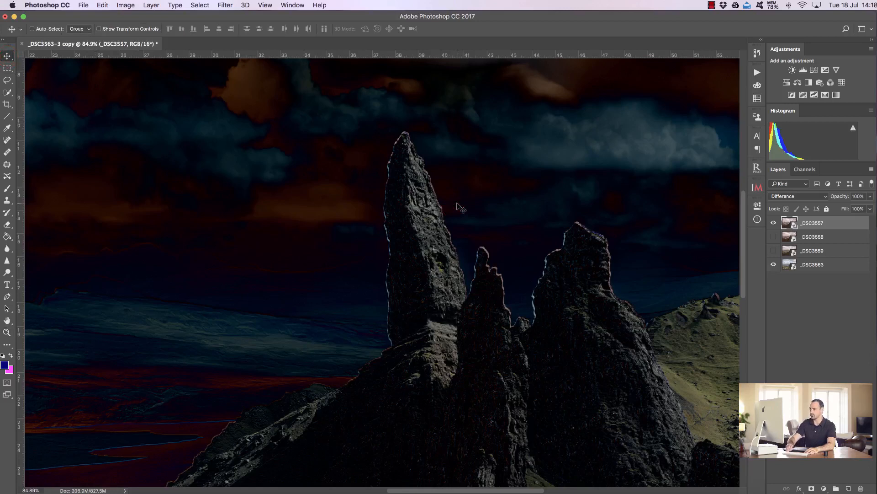
key(Up)
key(Up)
key(Up)
key(Up)
key(Up)
key(Up)
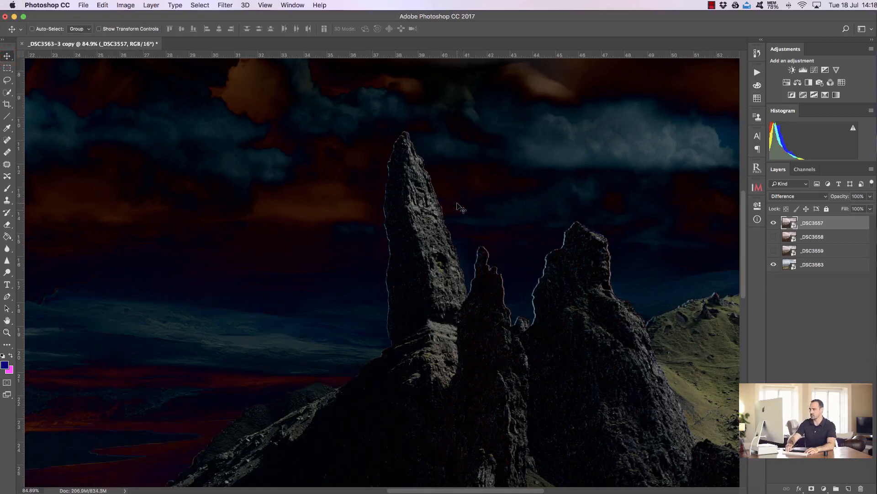
key(Left)
key(Left)
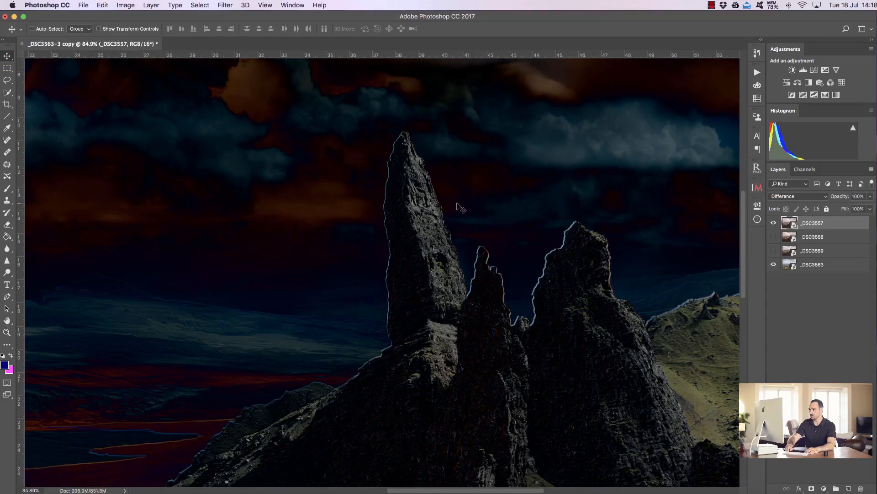
key(Right)
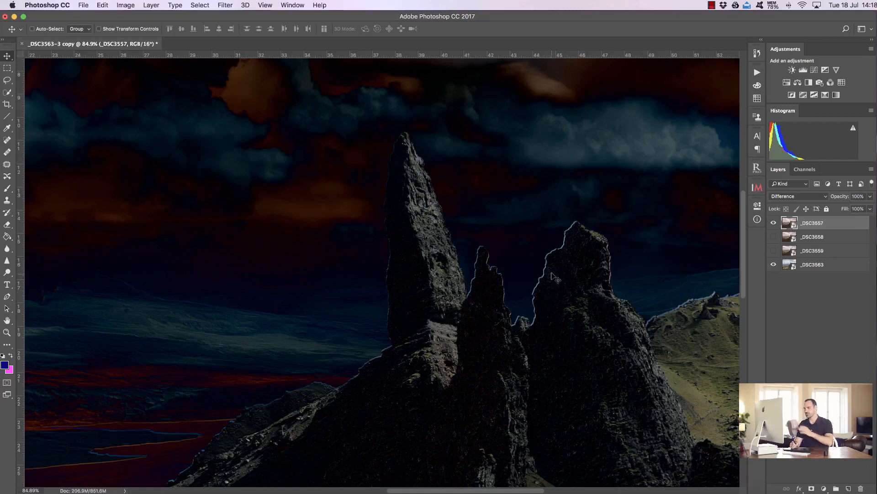
- Reset the top layer's blend mode to Normal and turn on visibility of the remaining layers
key(super)
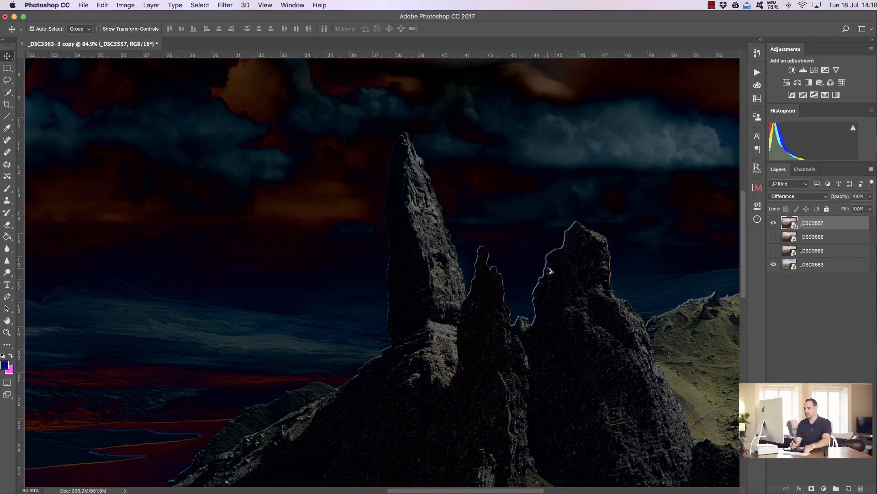
key(alt+shift+n)
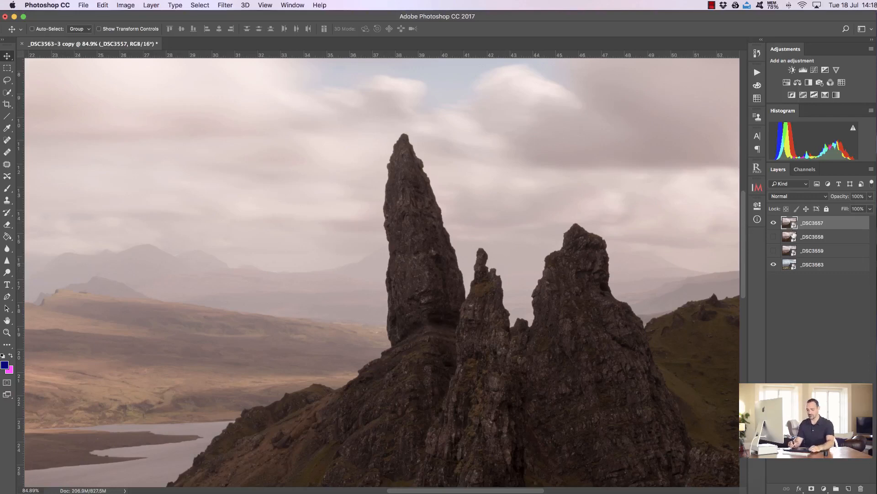
click(775, 248)
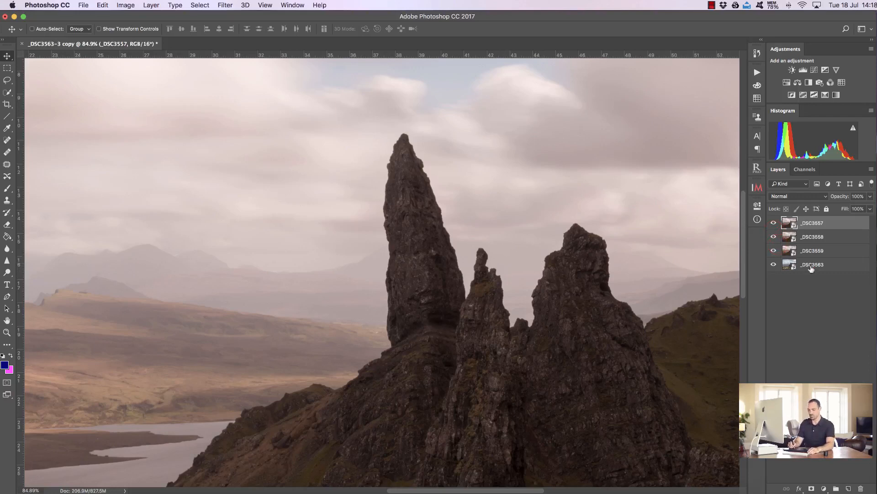
- Select all four image layers and rasterize them
shift+click(811, 268)
click(103, 5)
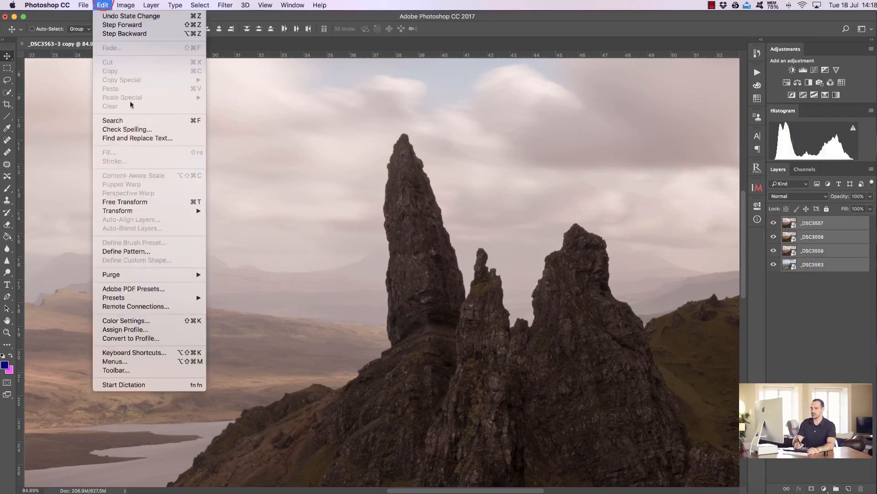
click(155, 223)
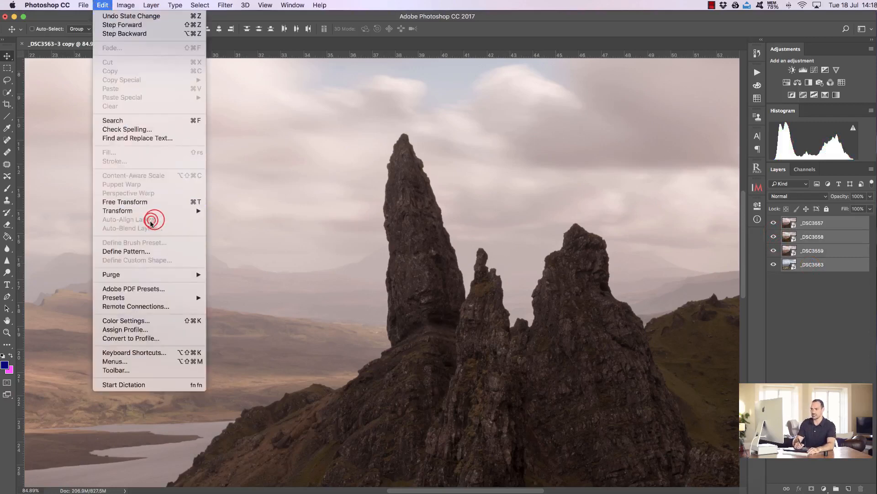
click(471, 29)
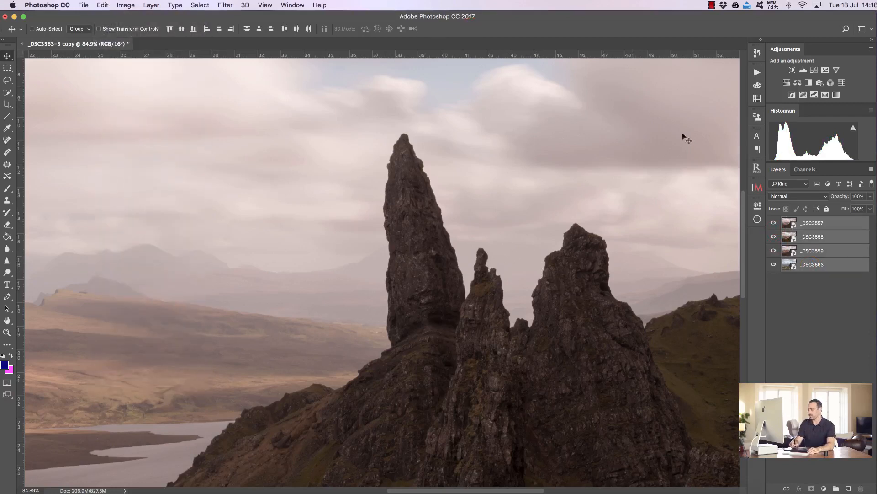
right_click(819, 238)
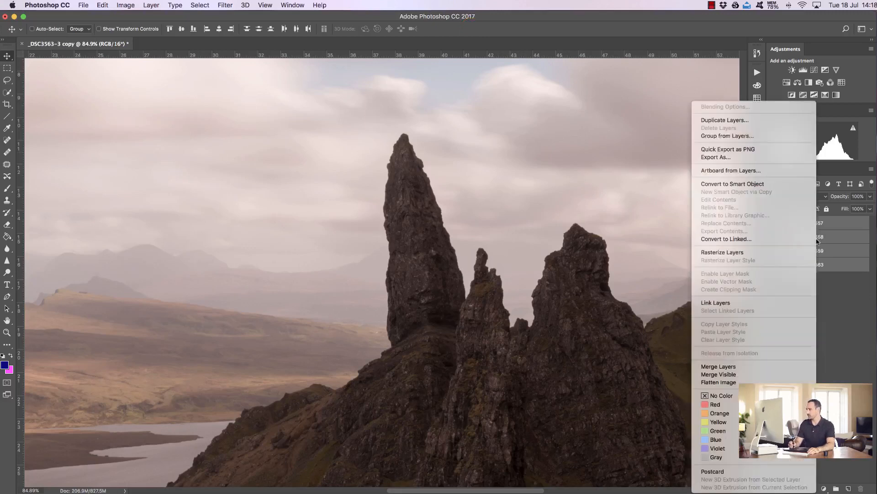
click(771, 252)
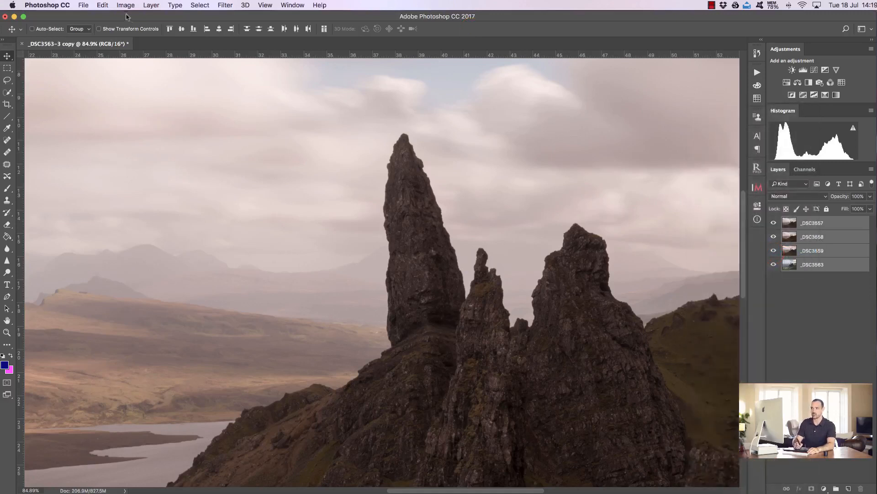
- Auto-align the four selected layers and fit the image on screen
click(104, 7)
click(147, 216)
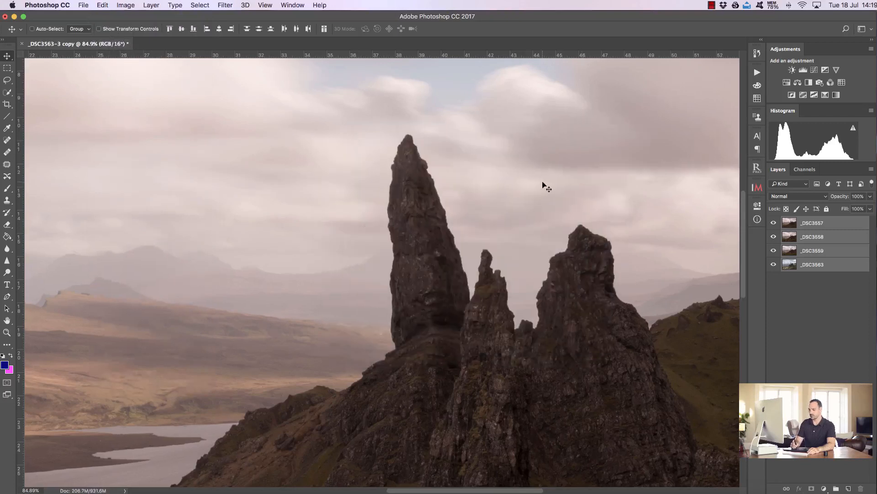
key(super+0)
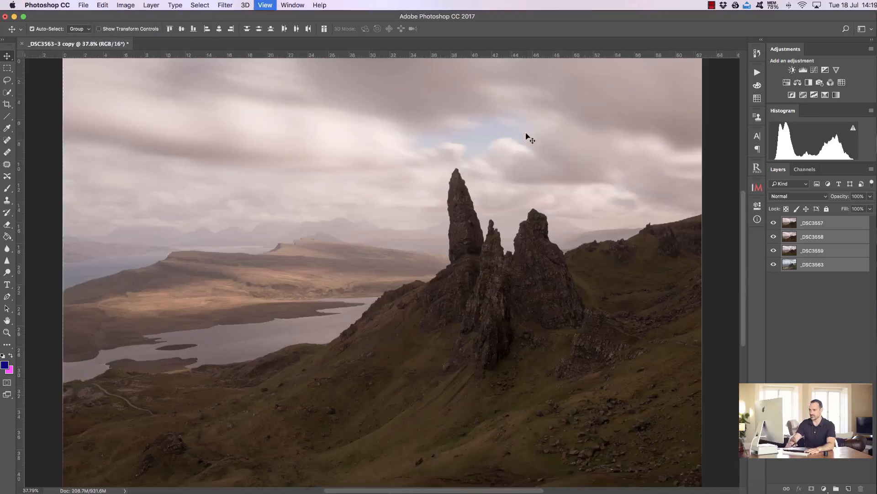
- Hide every layer except _DSC3563 and select that layer
drag(774, 237, 774, 262)
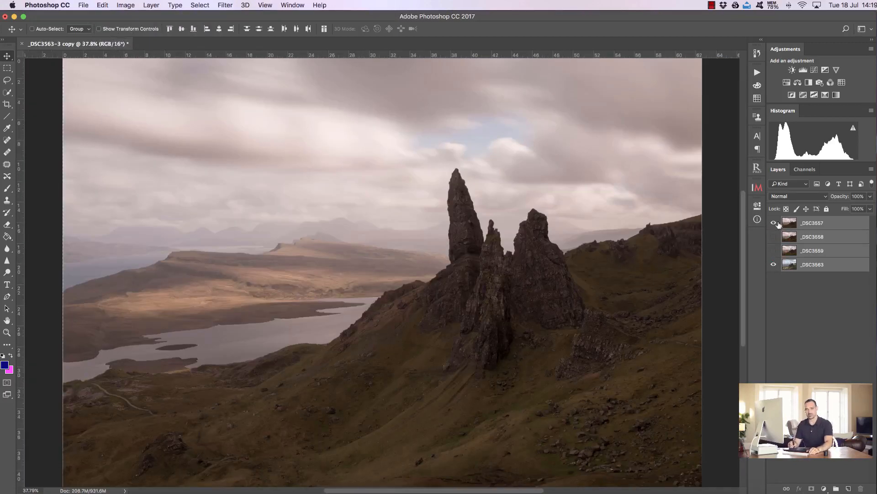
drag(776, 224, 776, 257)
click(819, 265)
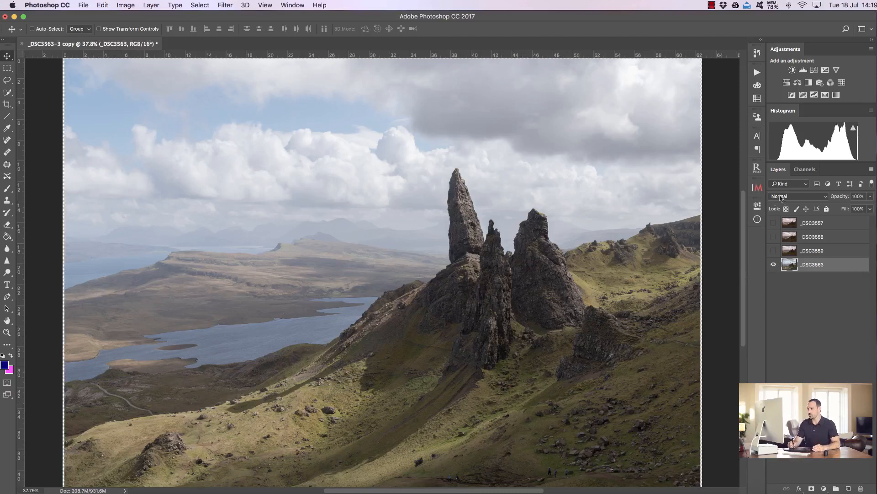
- Select the _DSC3557 layer and generate an InstaMask luminosity mask, lowering the H slider to about 183
click(811, 223)
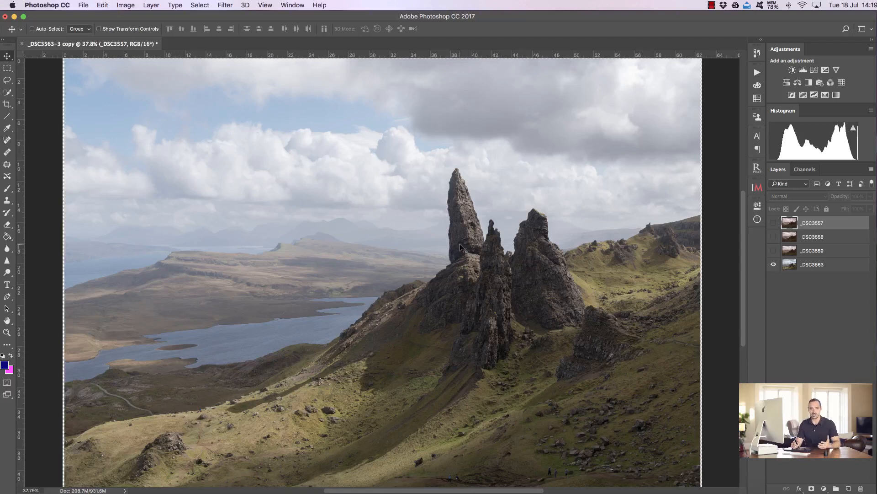
click(757, 186)
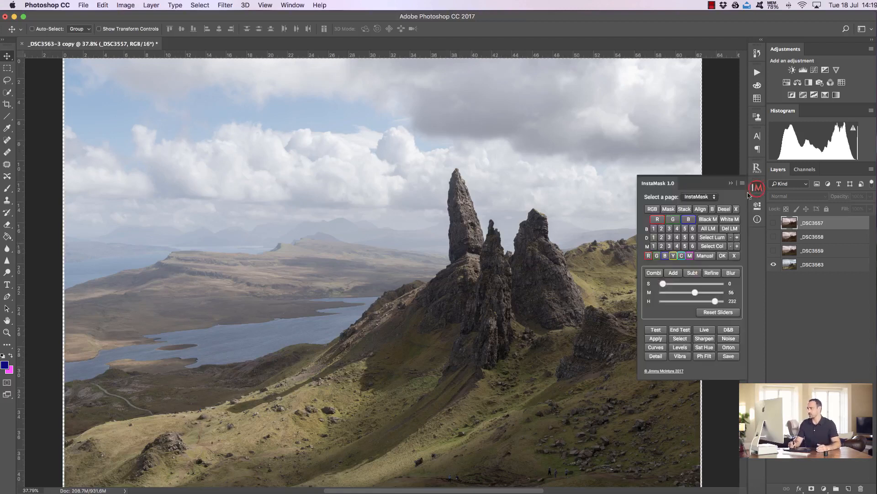
click(654, 229)
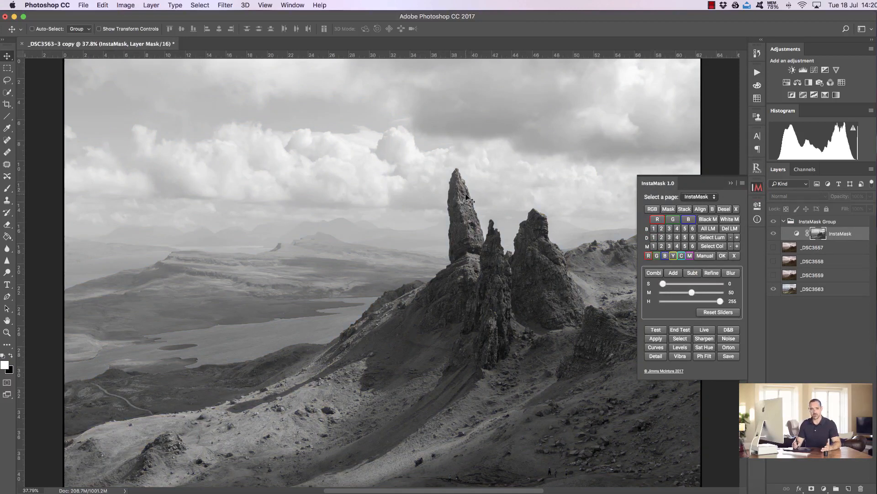
drag(720, 301, 711, 300)
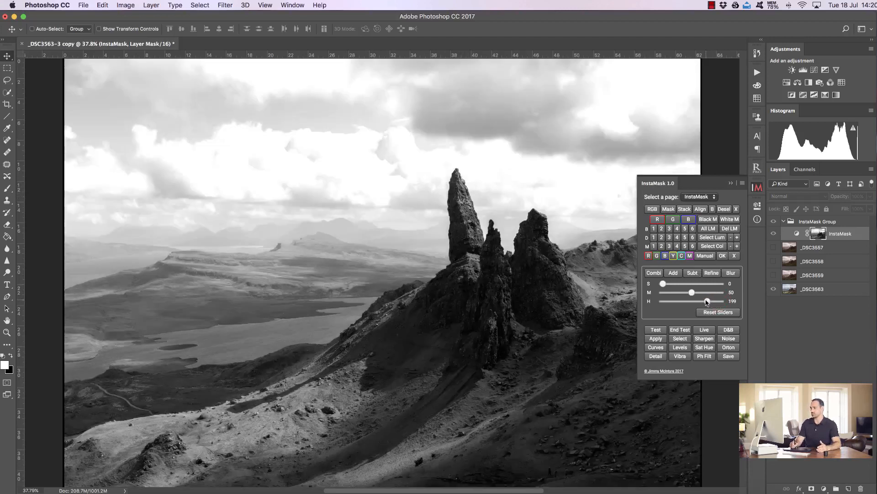
drag(706, 301, 704, 302)
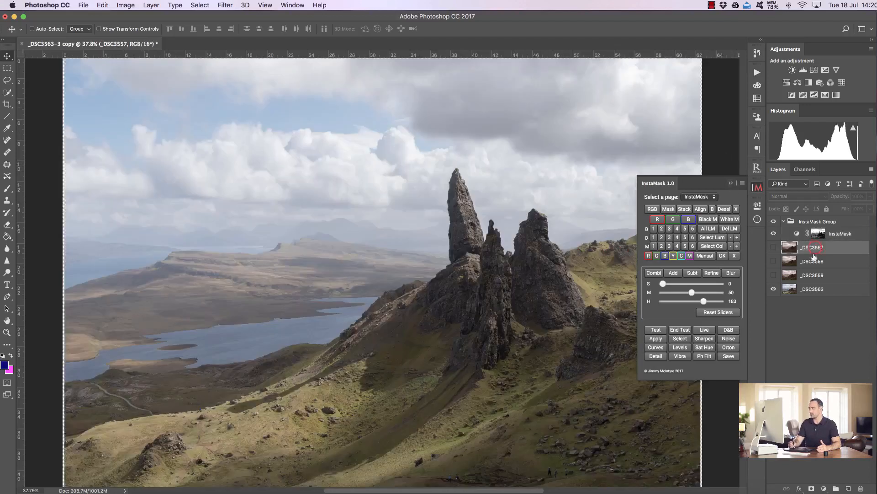
- Apply the InstaMask blend, close the panel, and toggle the Blended layer's visibility to compare
click(656, 338)
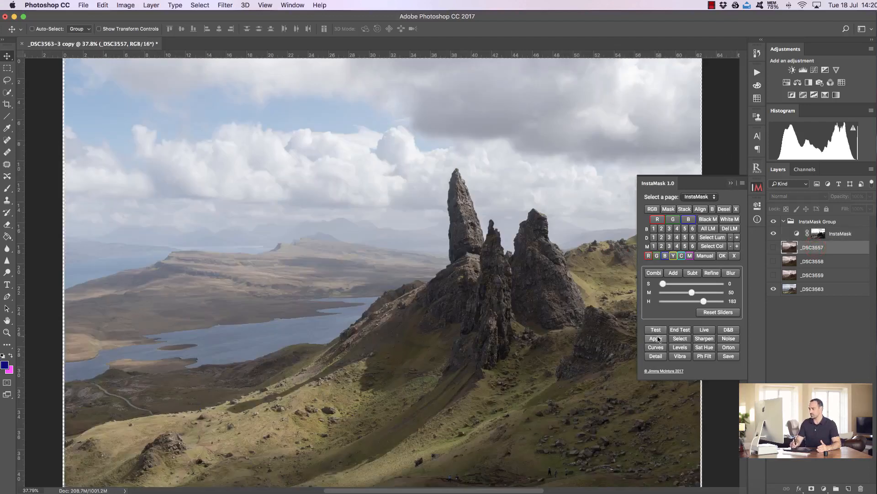
click(731, 183)
click(774, 223)
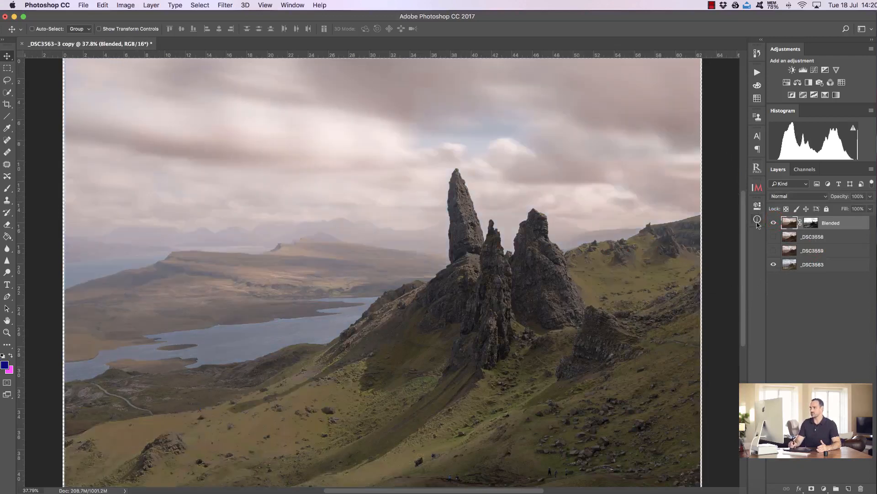
click(773, 223)
click(773, 223)
- Zoom into the sky and disable the Blended layer's mask to compare
click(7, 333)
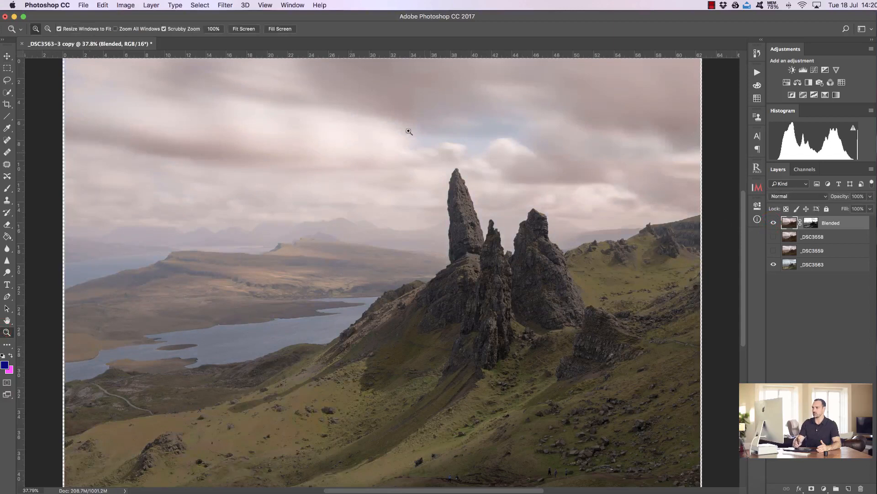
drag(404, 82, 451, 87)
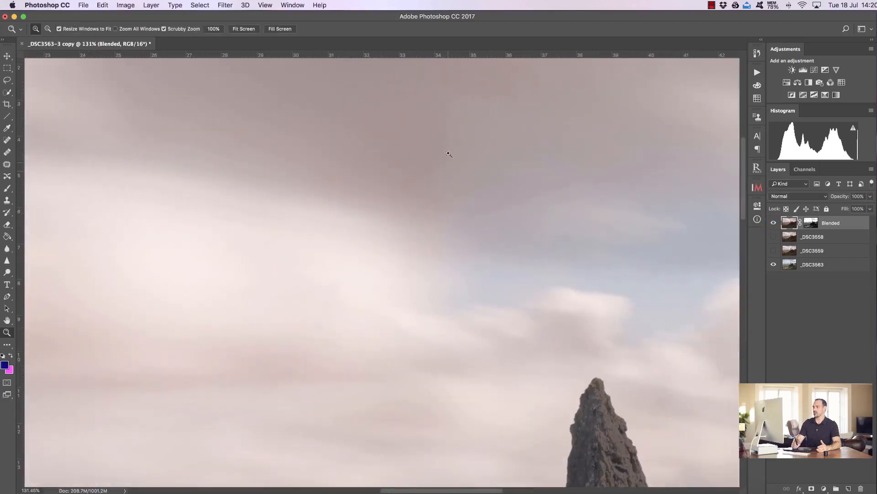
click(816, 226)
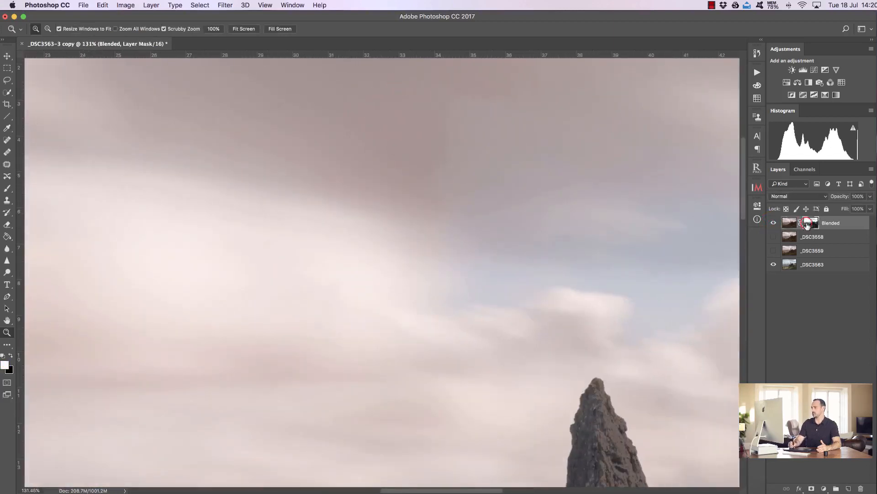
right_click(817, 224)
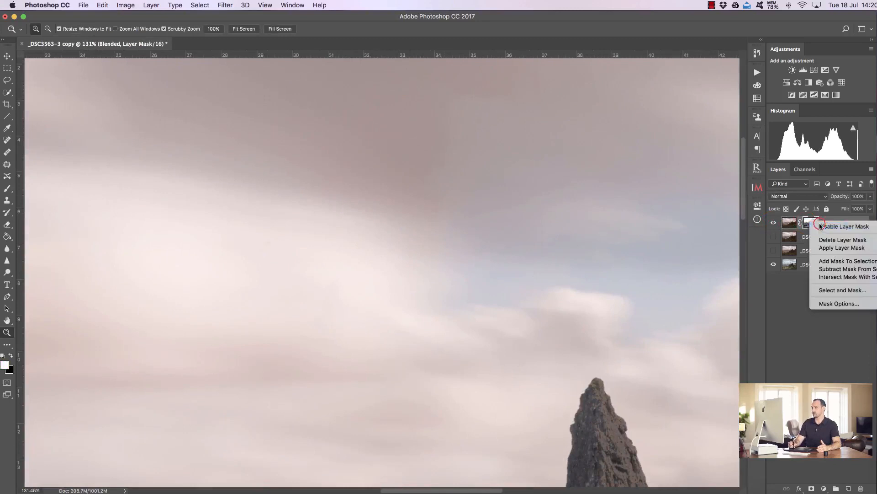
click(818, 226)
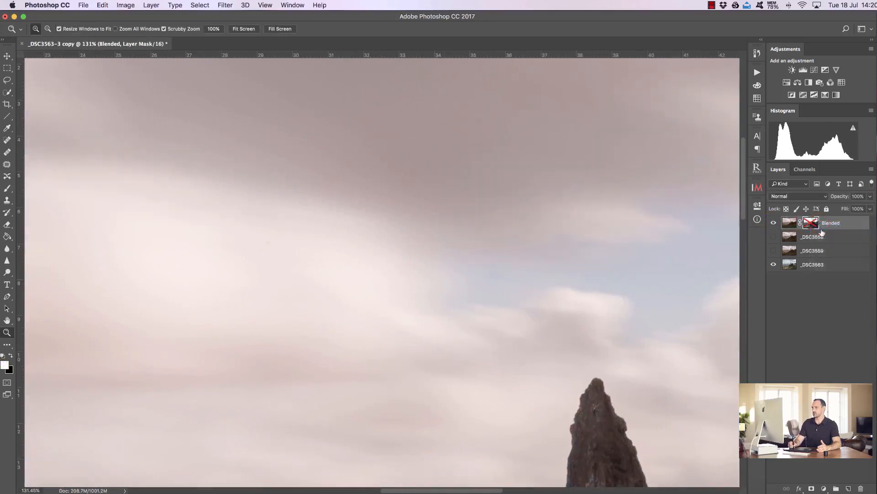
- Re-enable and inspect the Blended layer's mask, then delete the mask and hide the layer
click(244, 30)
right_click(807, 225)
click(807, 225)
right_click(811, 225)
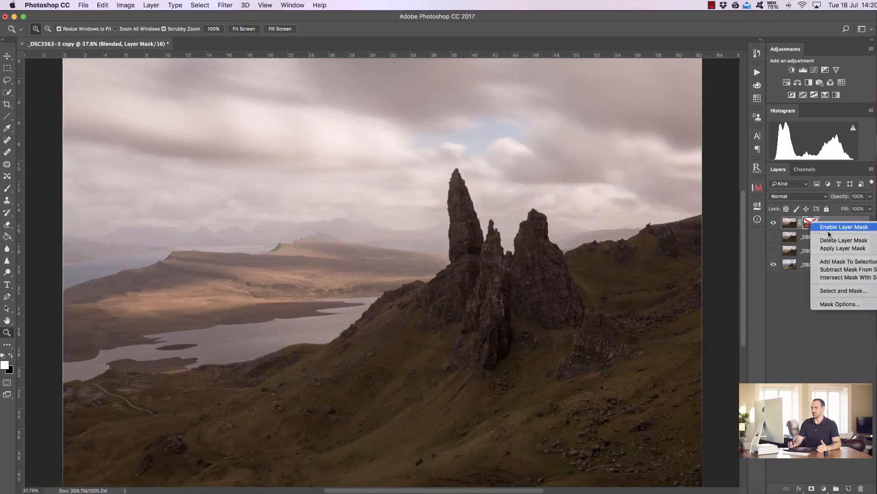
click(829, 228)
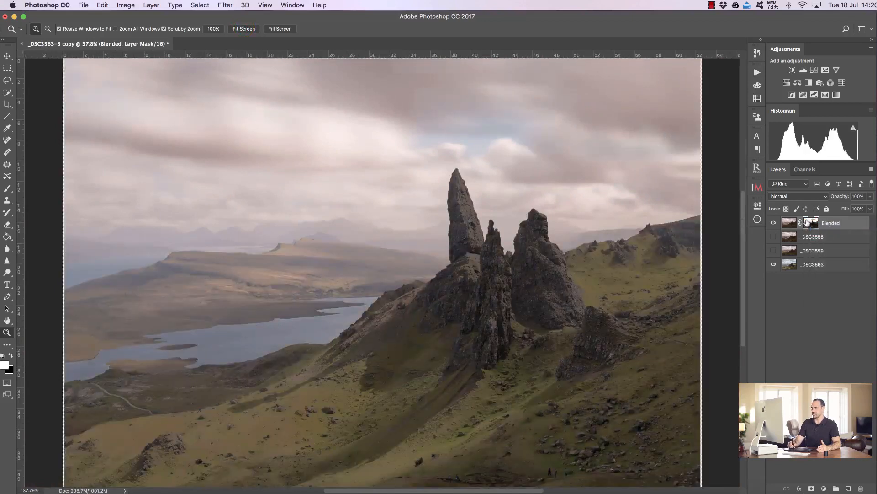
drag(663, 133, 602, 136)
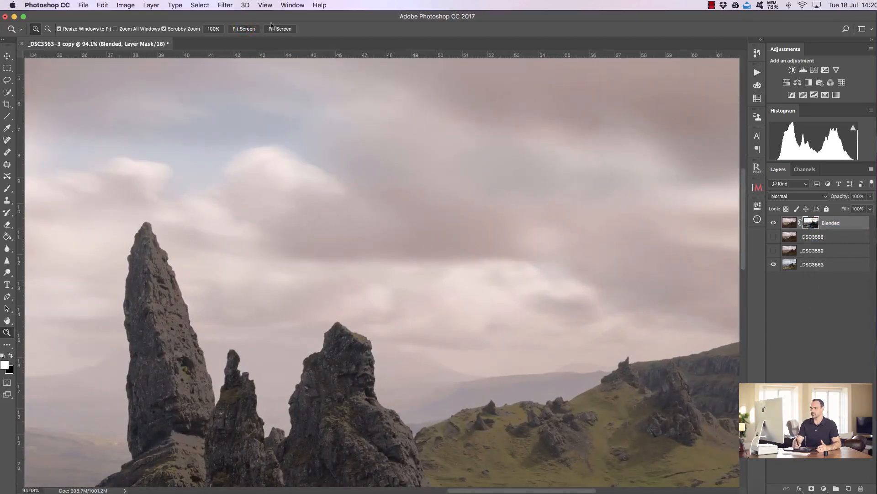
click(244, 28)
drag(811, 224, 861, 488)
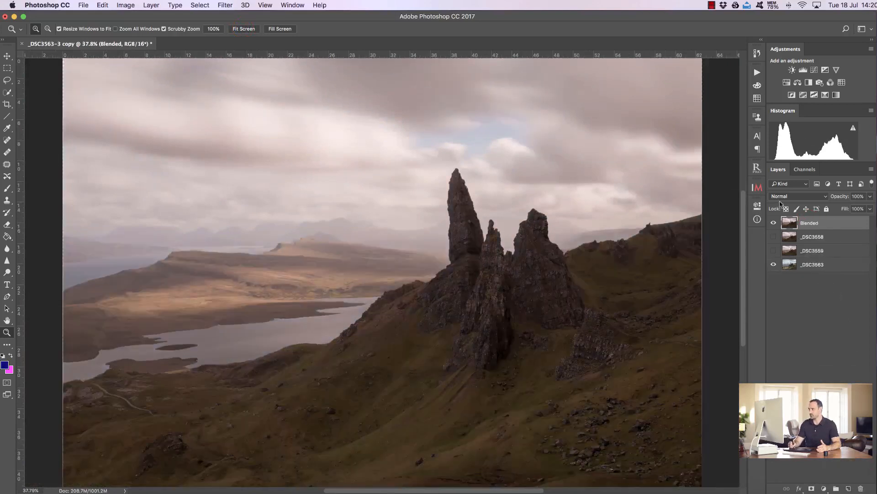
click(773, 224)
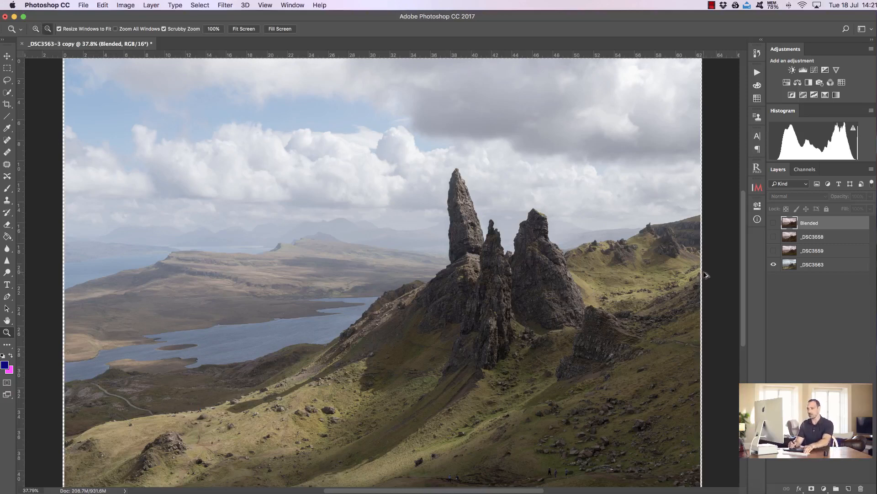
- Step backward through history to undo the InstaMask blending
key(alt+super+z)
key(alt+super+z)
key(alt+super+z)
key(alt+super+z)
key(alt+super+z)
key(alt+super+z)
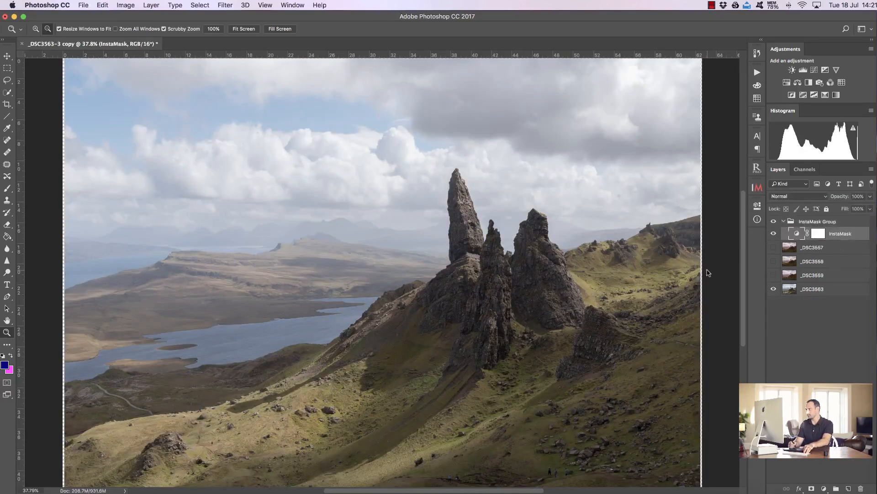
key(alt+super+z)
- Select the _DSC3563 layer and create a new smart object via copy from it
drag(772, 251, 774, 223)
click(817, 265)
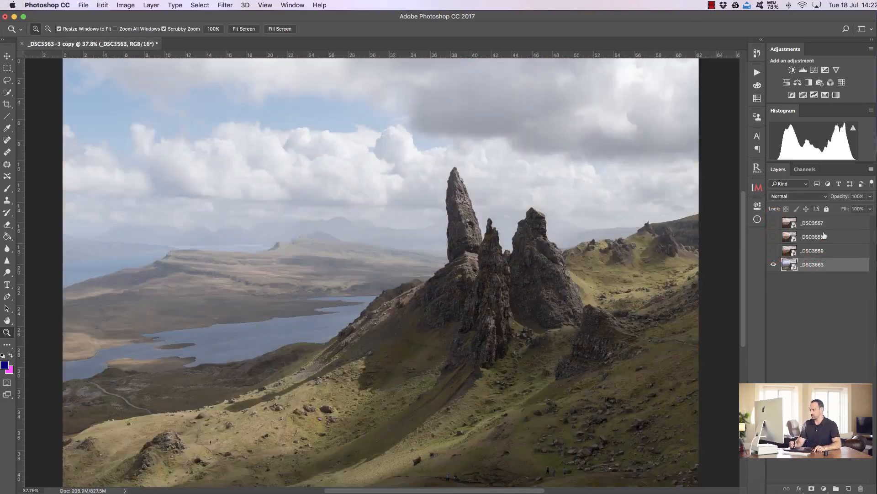
right_click(824, 266)
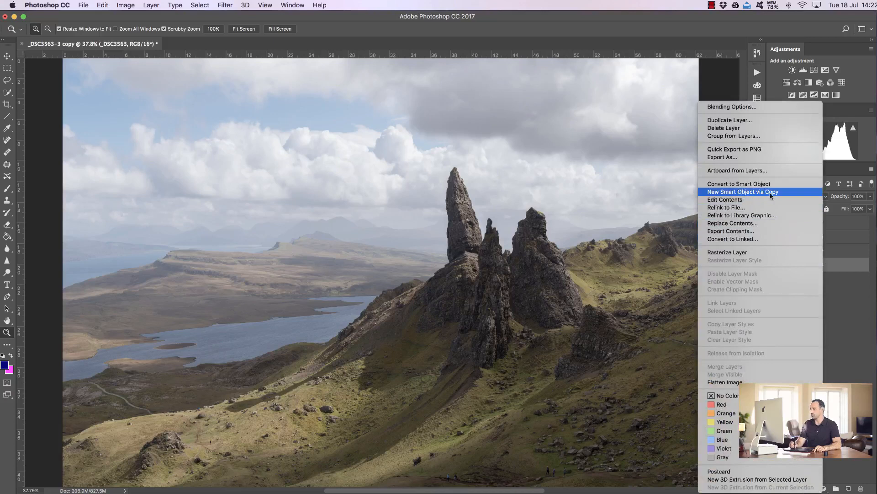
click(788, 193)
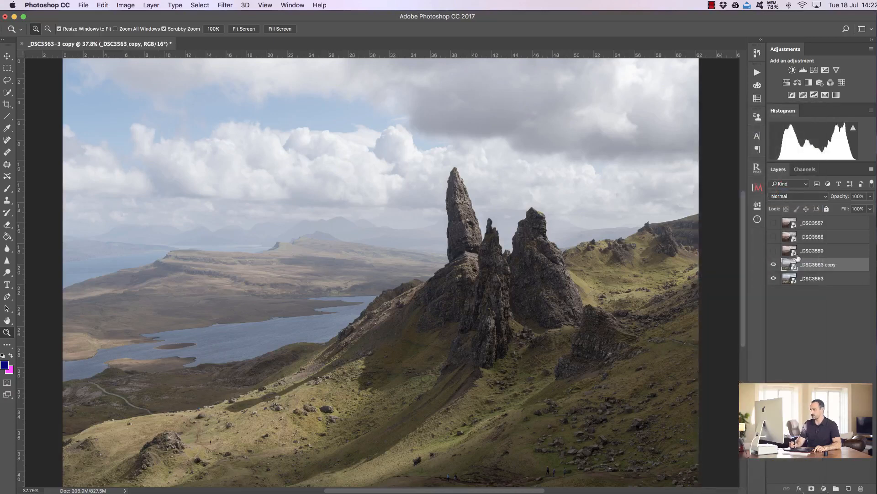
- Open the copied smart object in Camera Raw, reset it to defaults, raise Highlights to +100, lower Shadows, and apply
double_click(791, 265)
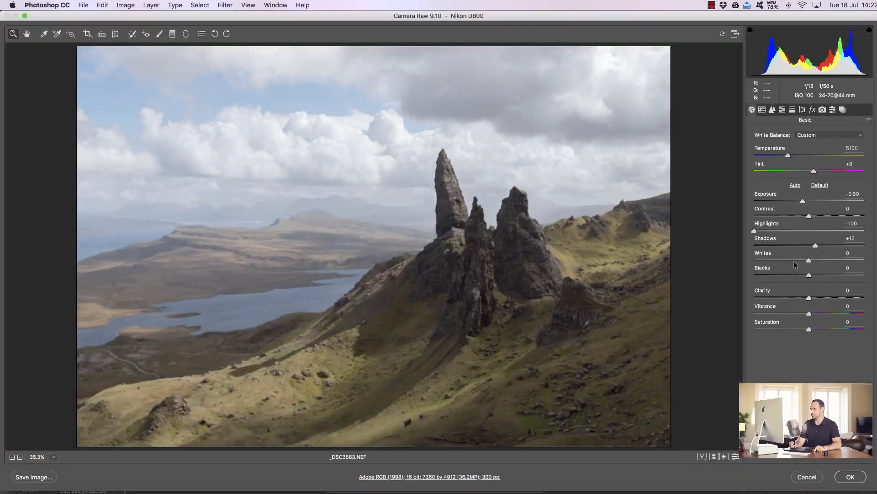
click(821, 185)
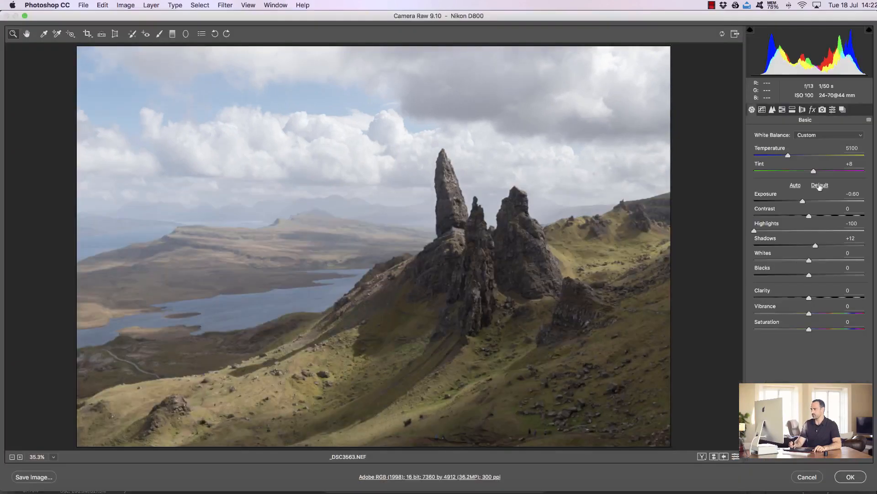
drag(809, 231, 864, 231)
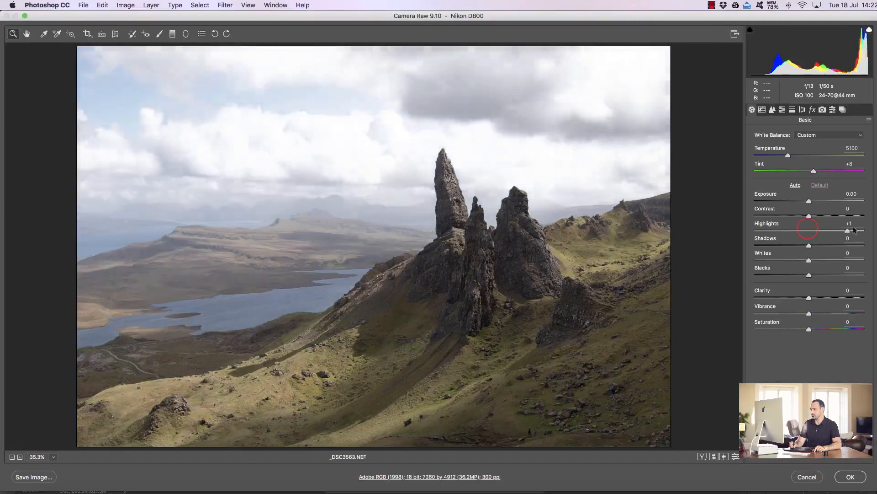
drag(808, 246, 777, 245)
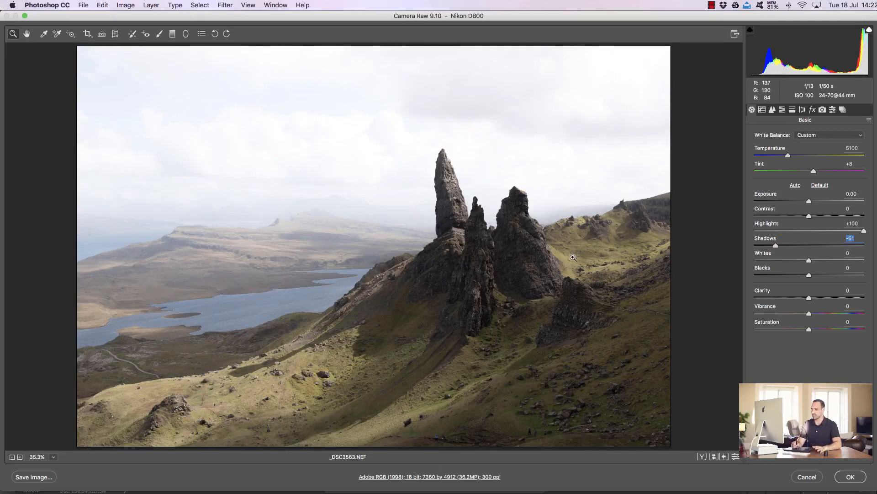
drag(777, 244, 771, 245)
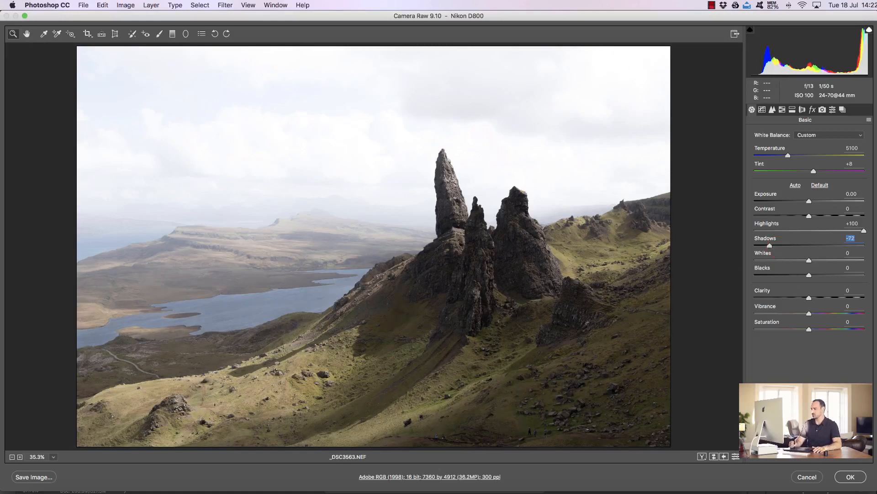
click(851, 476)
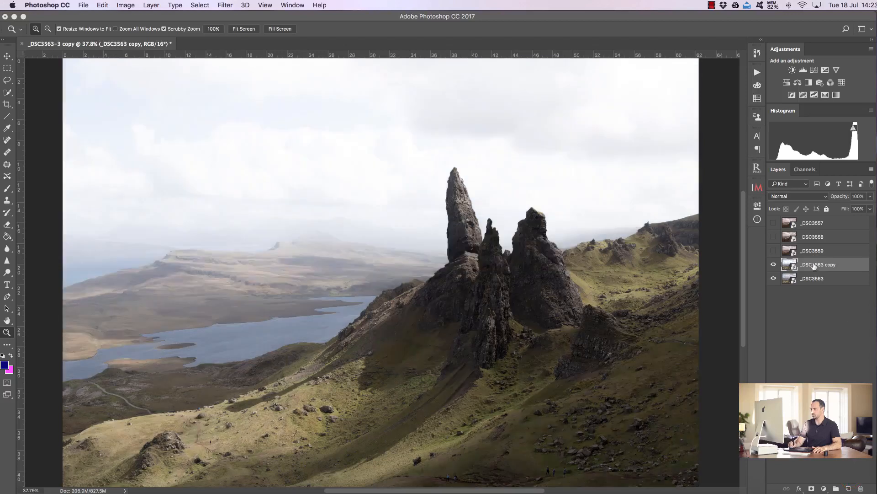
- Rename the copied smart object layer to Pre Mask
double_click(814, 267)
text(Pre Mask)
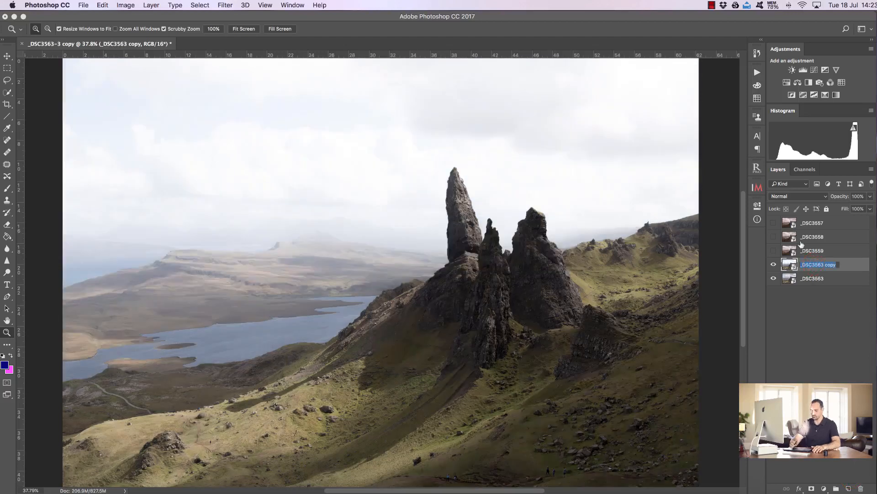
key(Return)
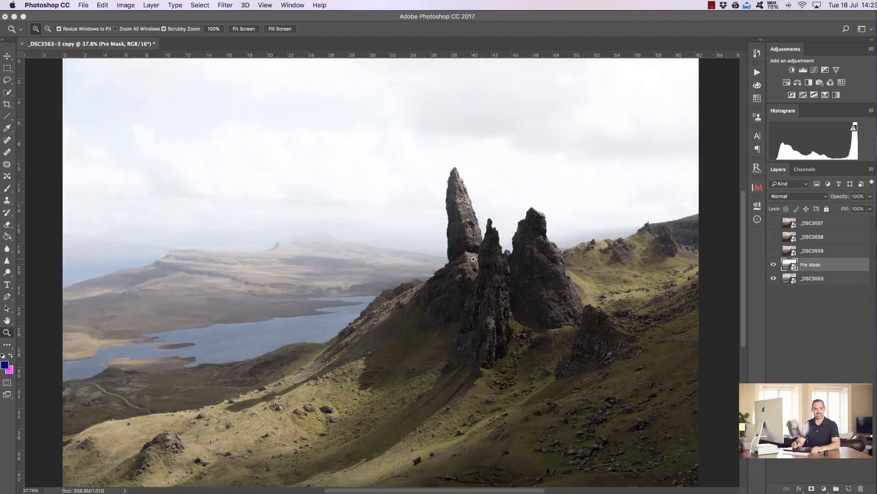
- Make the three top exposure layers visible, select all five layers and rasterize them
drag(774, 251, 774, 223)
click(809, 223)
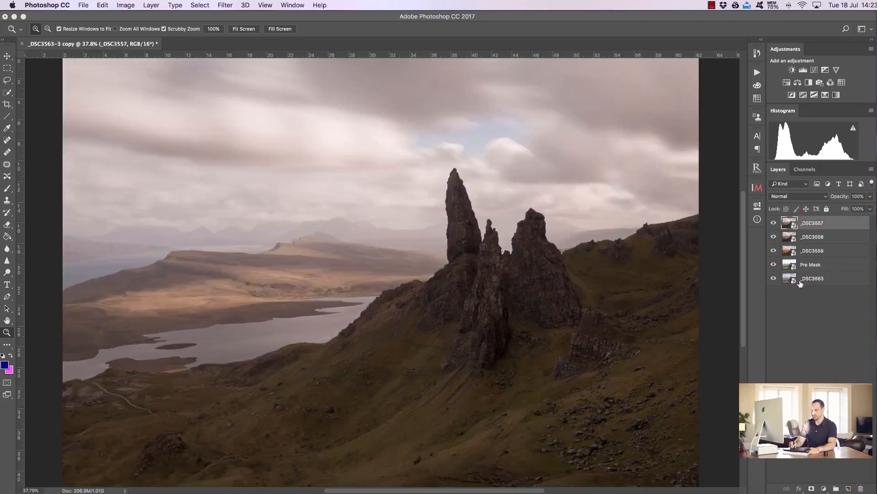
shift+click(802, 278)
right_click(807, 249)
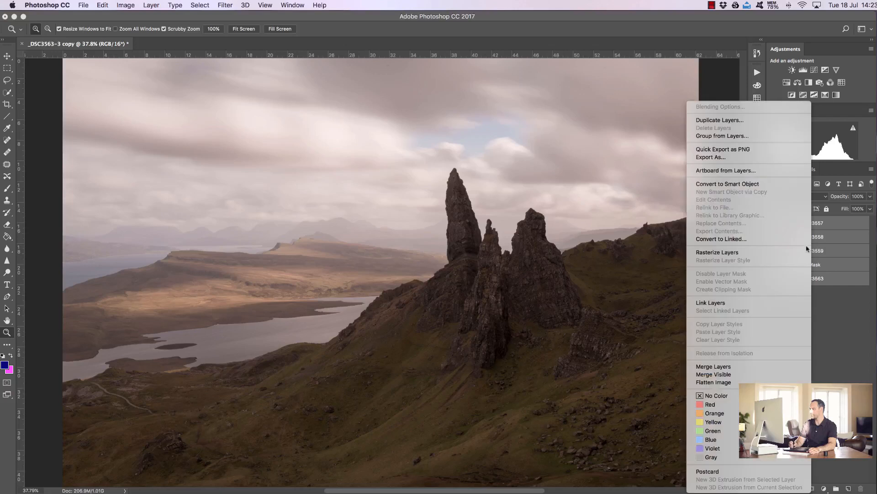
click(768, 252)
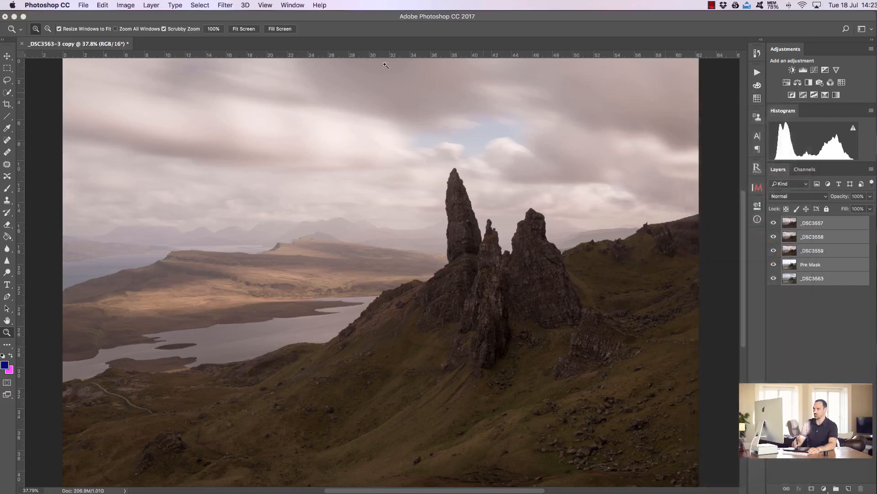
- Run Auto-Align Layers on the selected layers
click(103, 6)
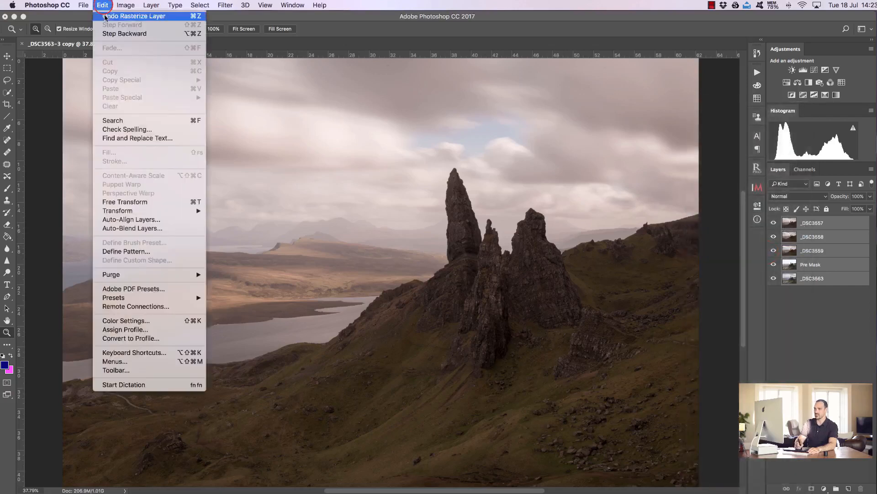
click(148, 217)
click(585, 151)
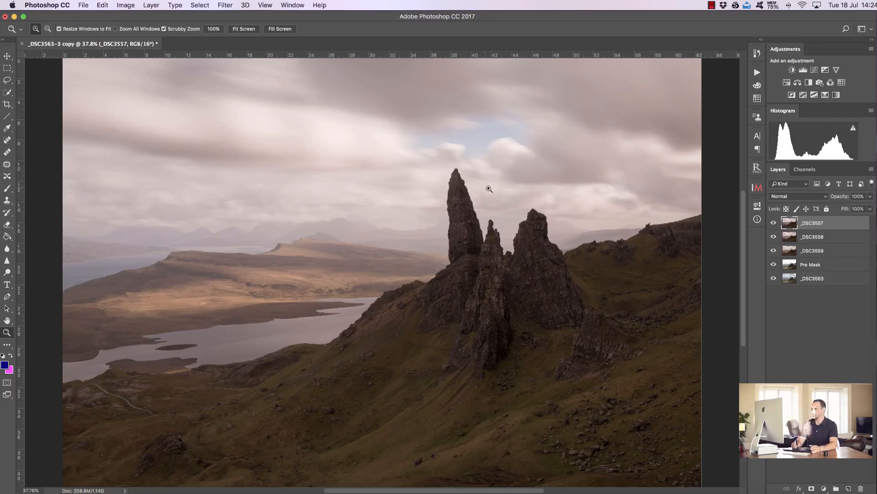
- Hide _DSC3558 and _DSC3559, set _DSC3557 to Difference blending, and inspect the rock and hill edges for misalignment
drag(495, 186, 541, 190)
scroll(583, 212, right, 4)
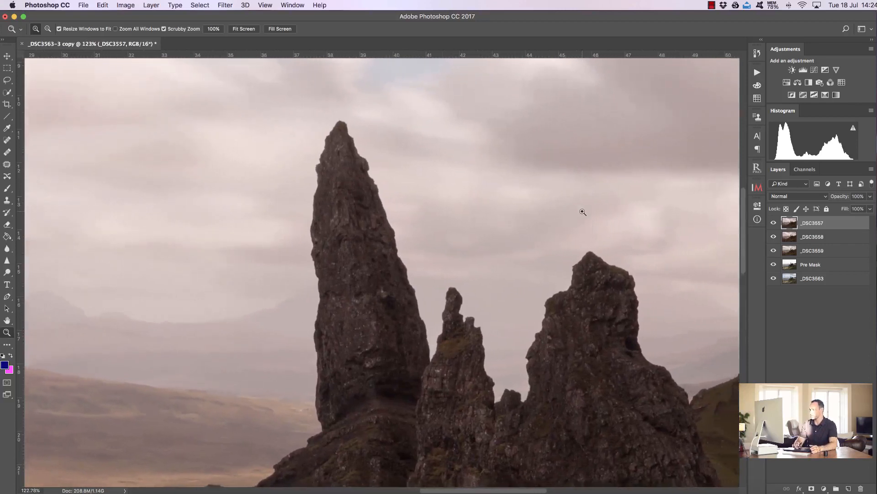
drag(774, 247, 774, 253)
click(794, 197)
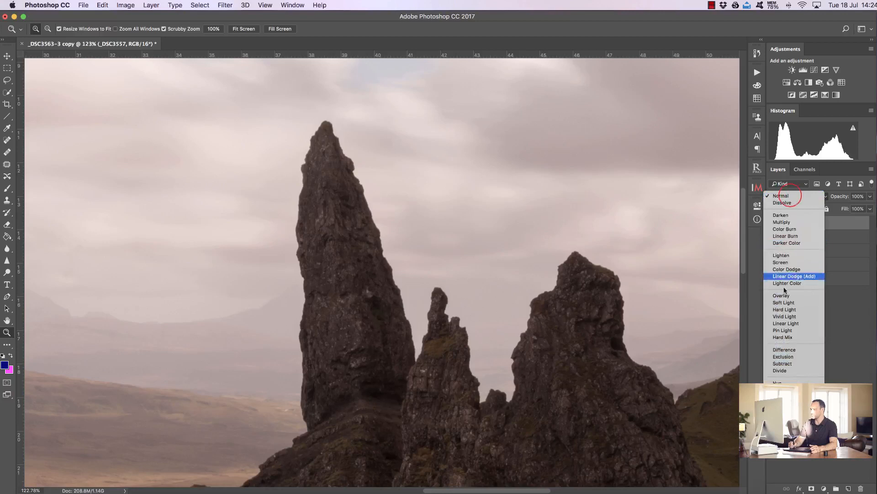
click(779, 350)
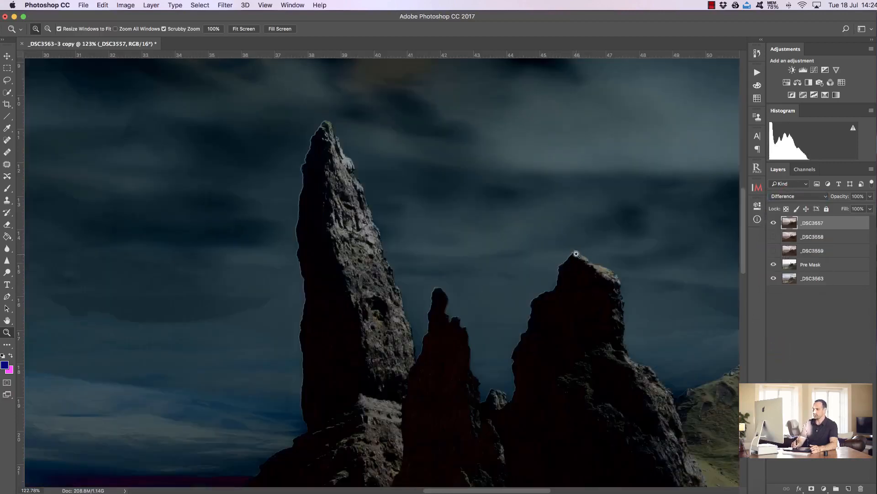
drag(308, 178, 305, 197)
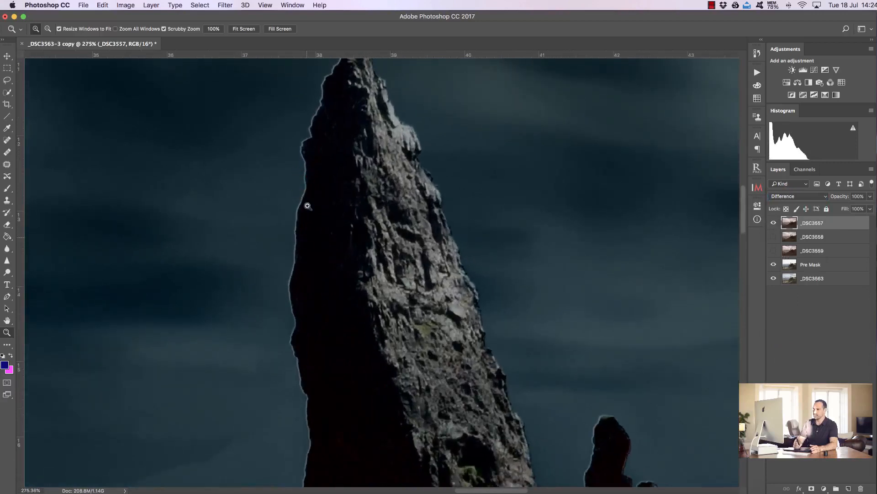
click(243, 29)
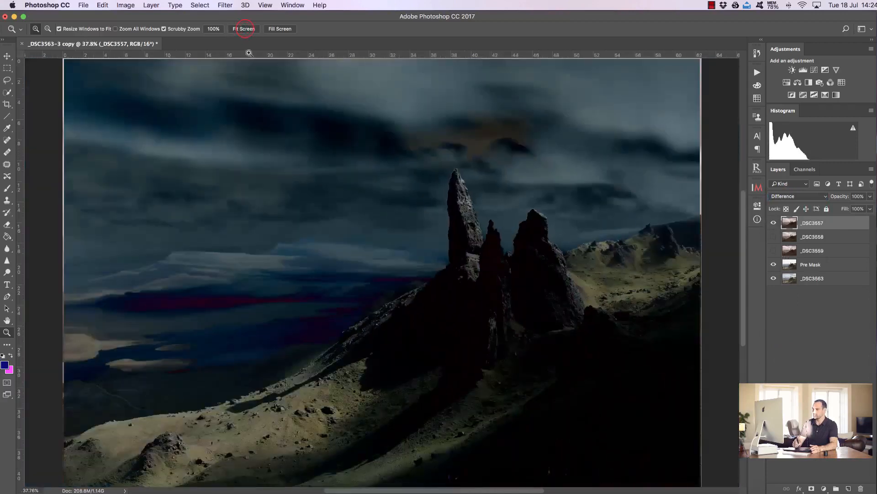
drag(658, 231, 711, 223)
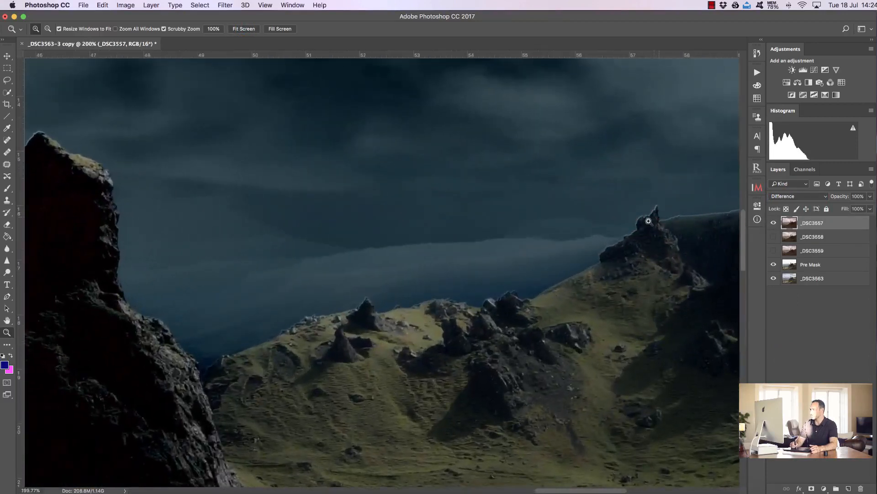
click(237, 29)
drag(512, 227, 556, 240)
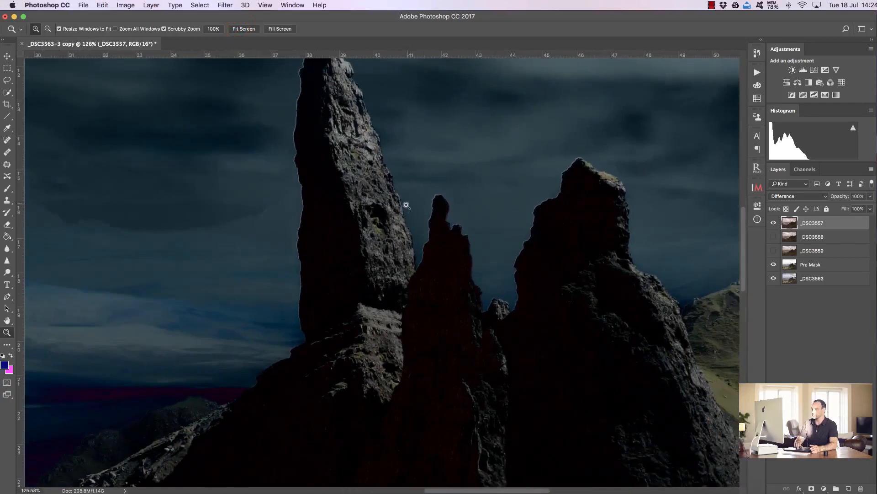
scroll(749, 249, up, 5)
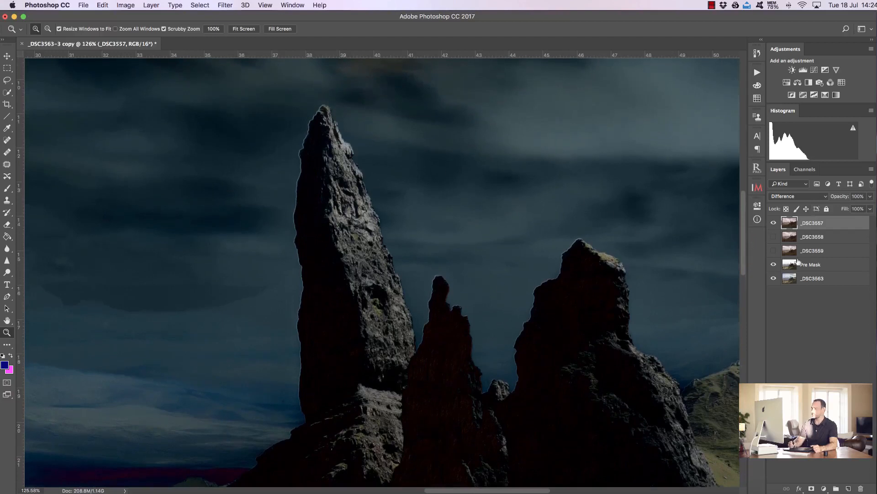
- Select the _DSC3557, _DSC3558 and _DSC3559 layers and link them together
shift+click(813, 238)
shift+click(813, 251)
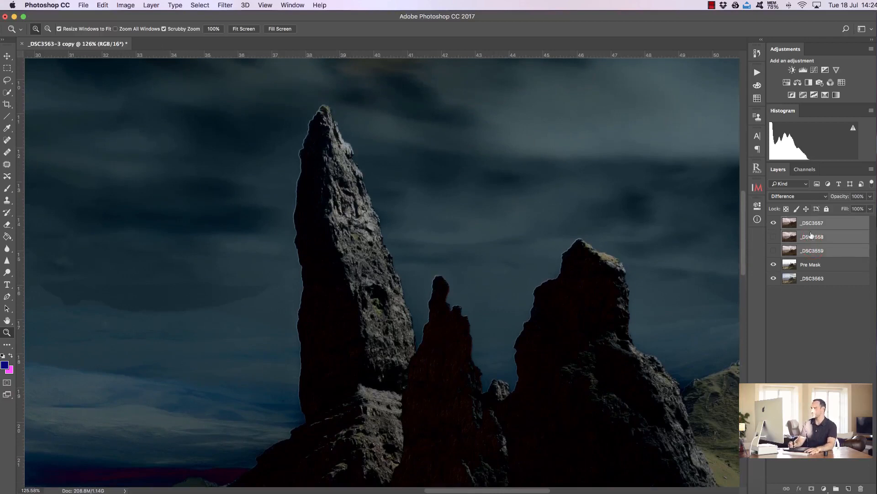
right_click(811, 235)
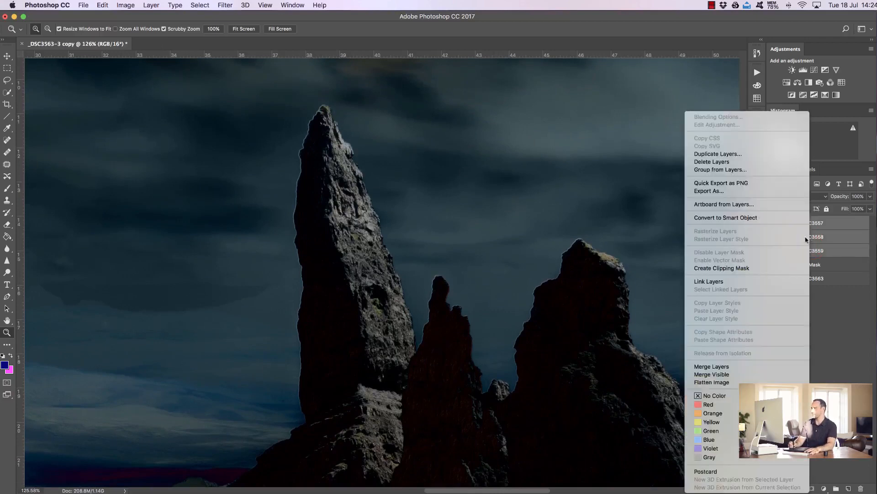
click(746, 281)
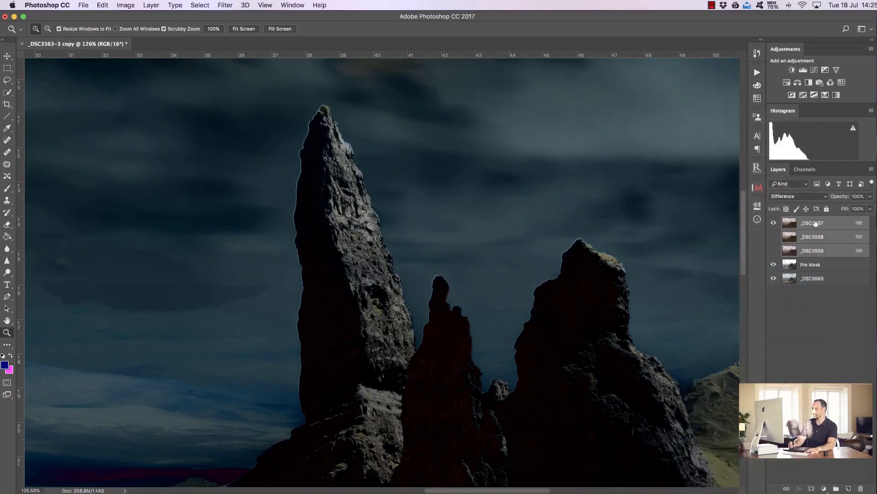
- Nudge the linked top layers two pixels to the right with the Move tool to match Pre Mask
click(7, 56)
click(415, 243)
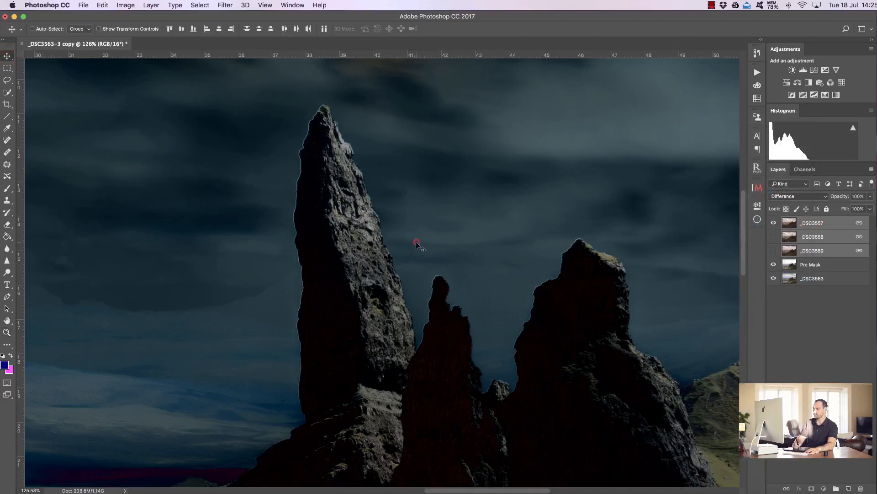
click(837, 224)
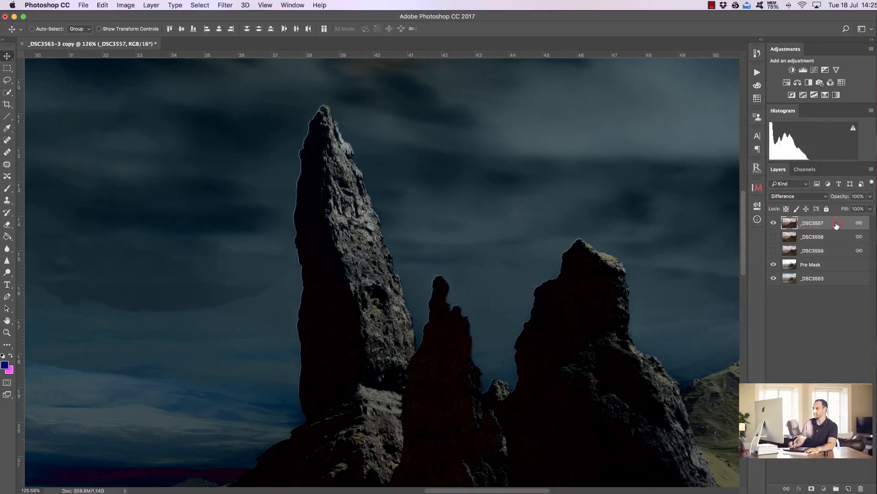
click(401, 206)
key(Right)
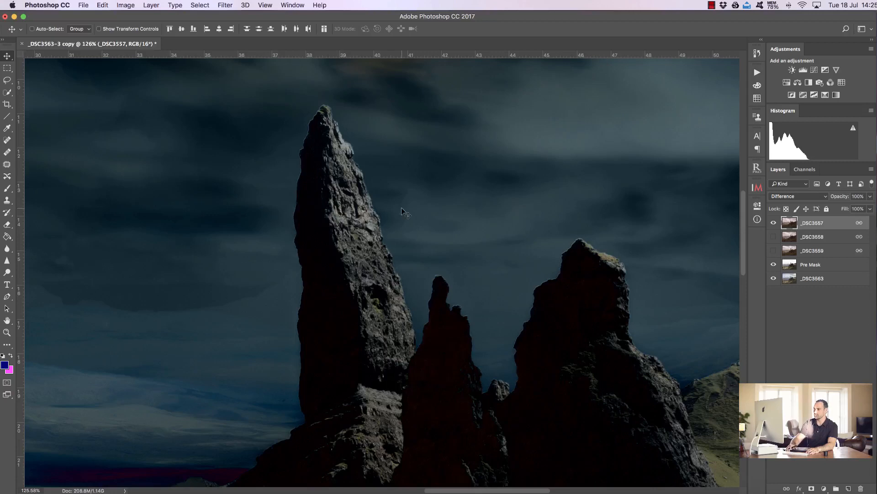
key(Right)
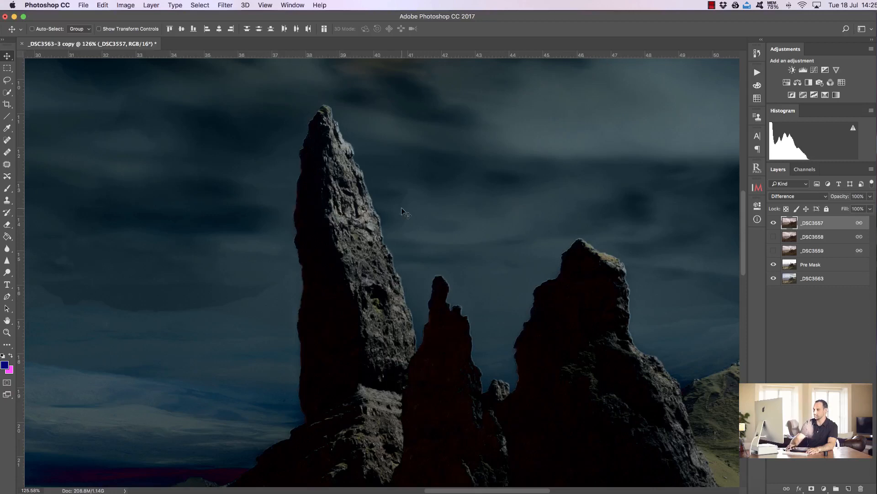
key(Left)
key(Right)
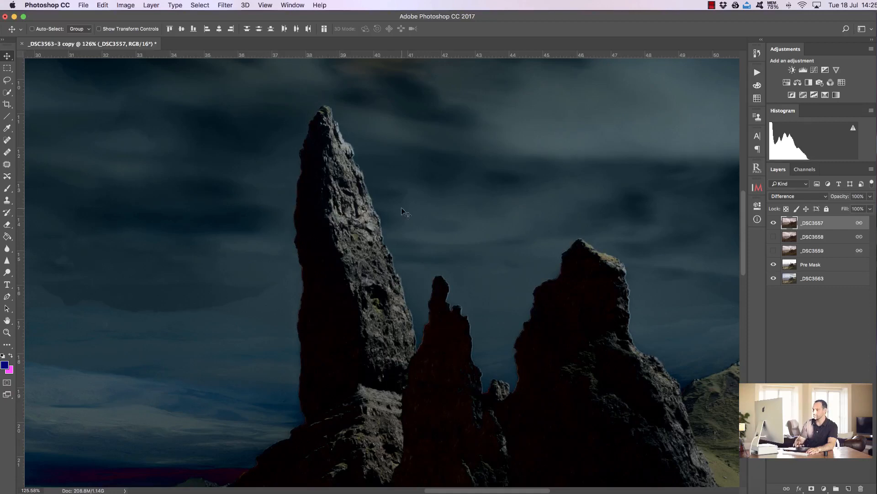
- Check the edges around the rock stacks, then set _DSC3557's blending mode back to Normal
scroll(401, 207, right, 10)
scroll(401, 209, right, 1)
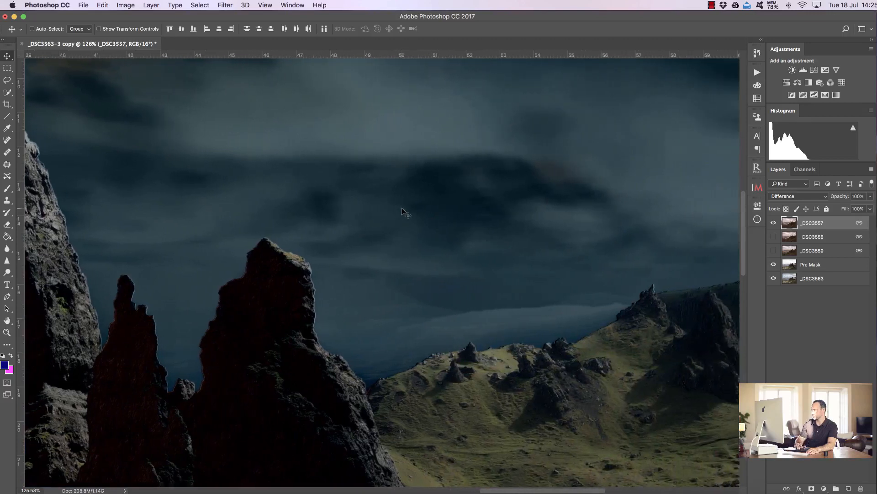
scroll(401, 208, left, 7)
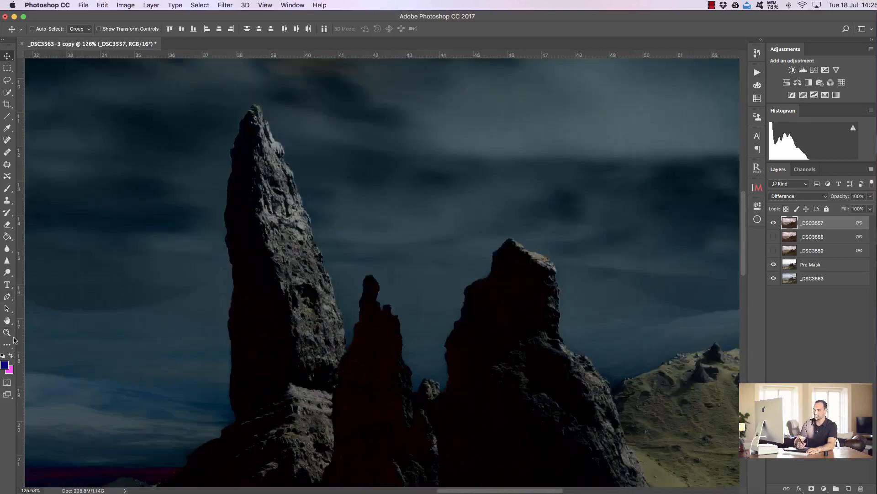
click(7, 332)
mouse_move(267, 192)
mouse_down()
mouse_move(289, 194)
mouse_move(274, 194)
mouse_up()
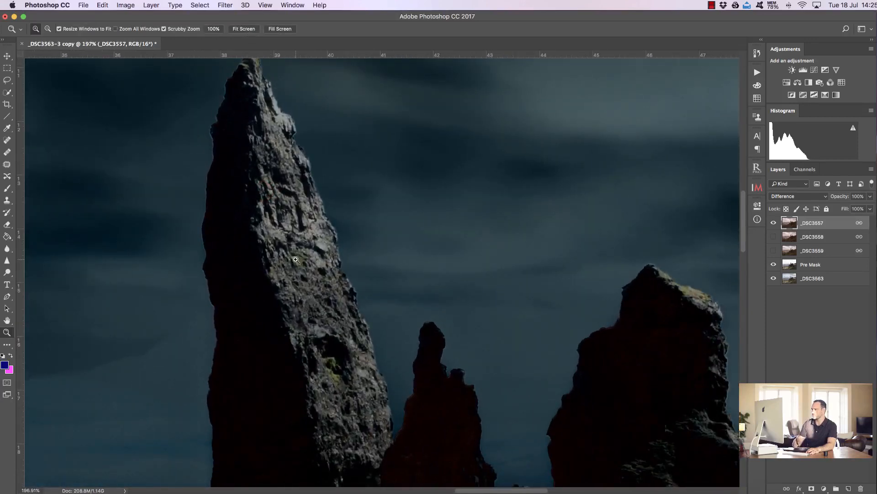
click(791, 199)
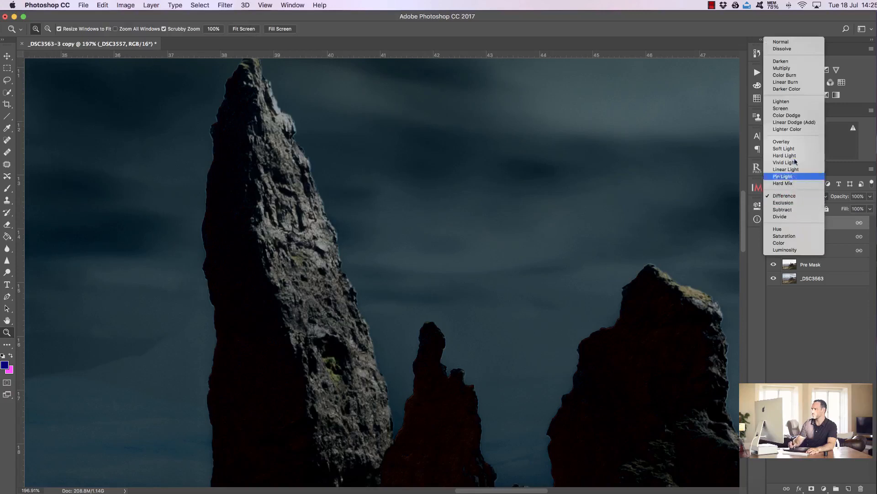
click(789, 42)
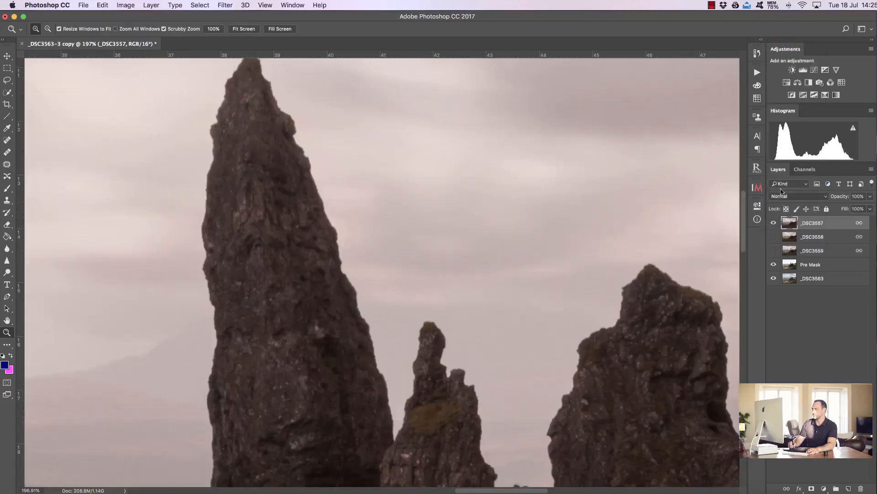
- Toggle _DSC3557's visibility repeatedly to compare it against the layers below
click(775, 223)
click(774, 223)
click(774, 223)
click(775, 223)
click(774, 223)
click(774, 223)
click(774, 223)
click(774, 223)
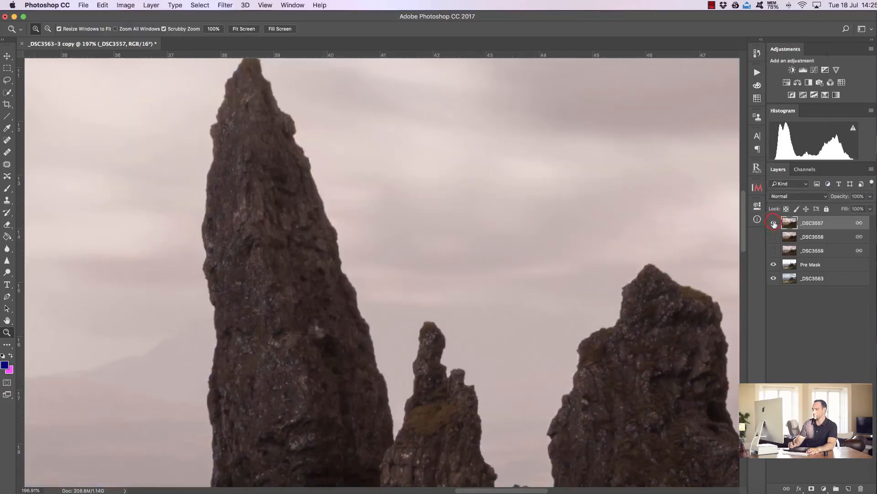
- Fit the image to the screen, show all three top layers, select them and convert them into one smart object
click(244, 28)
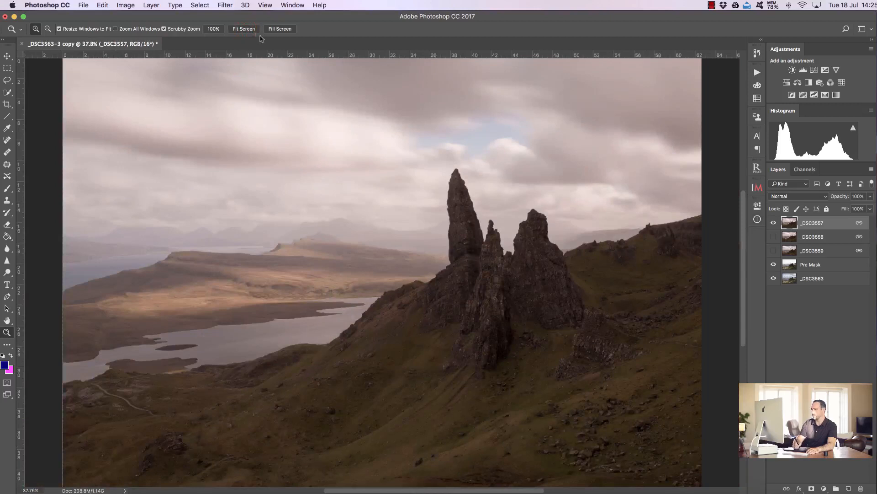
click(773, 223)
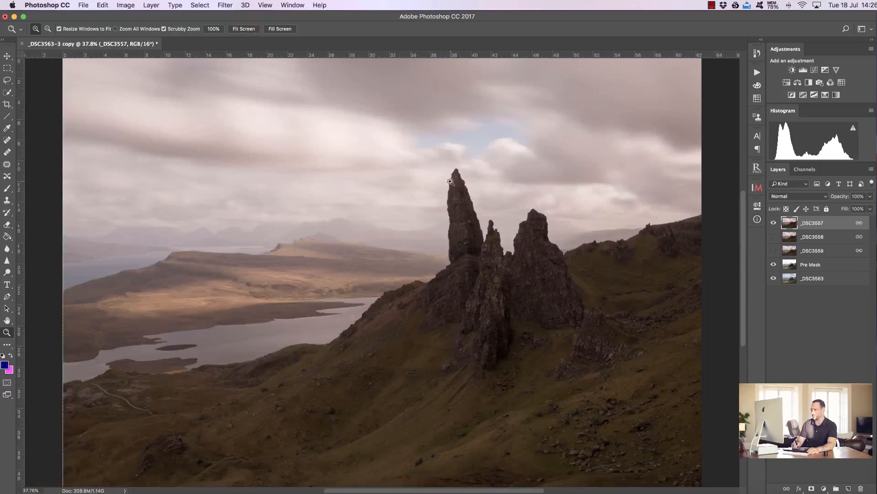
drag(772, 238, 772, 251)
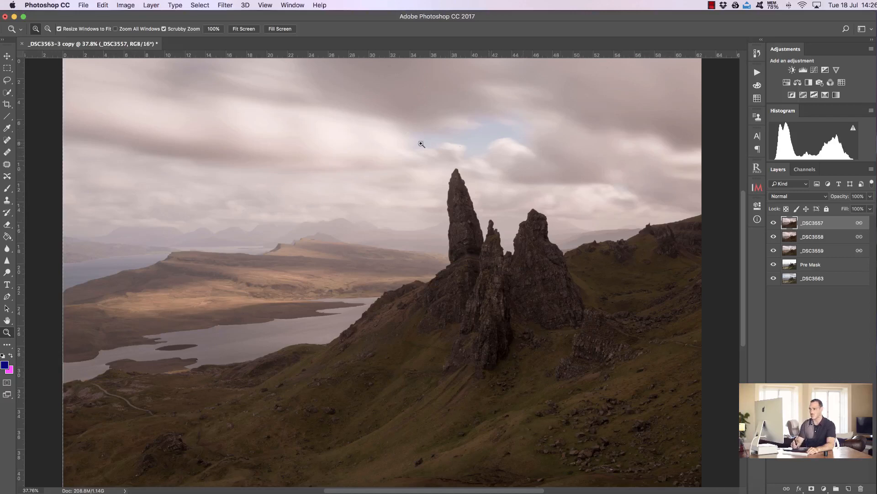
shift+click(824, 251)
right_click(815, 237)
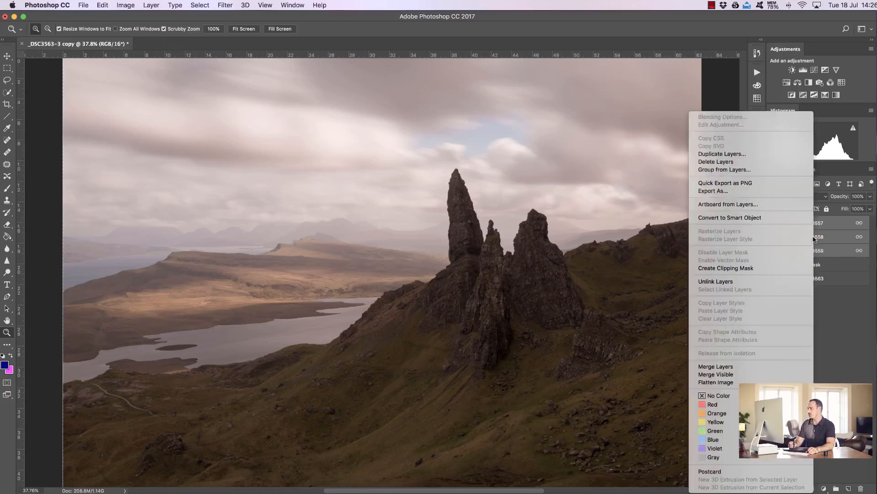
click(760, 218)
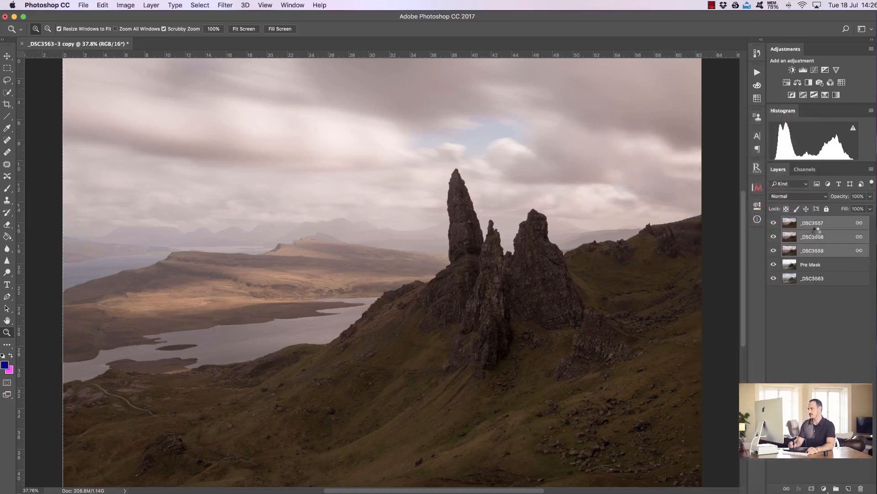
- Set the smart object's stack mode to Mean, stepping backward and forward to compare the result
click(152, 5)
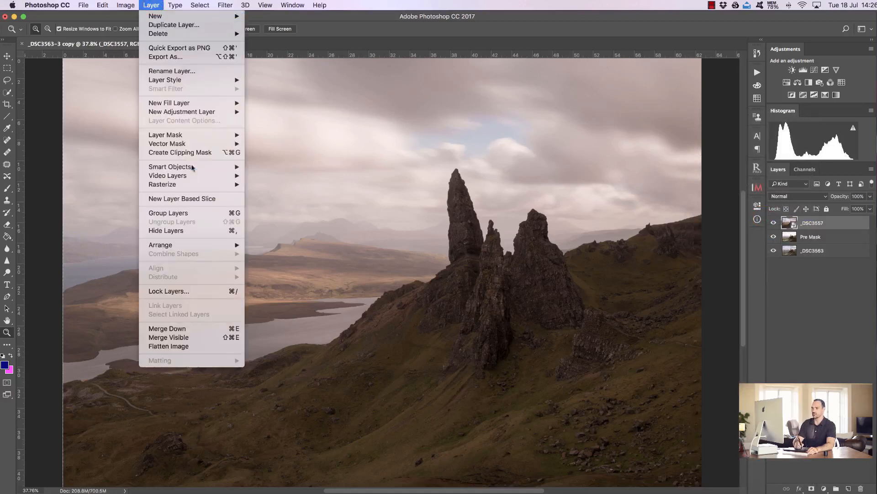
mouse_move(234, 168)
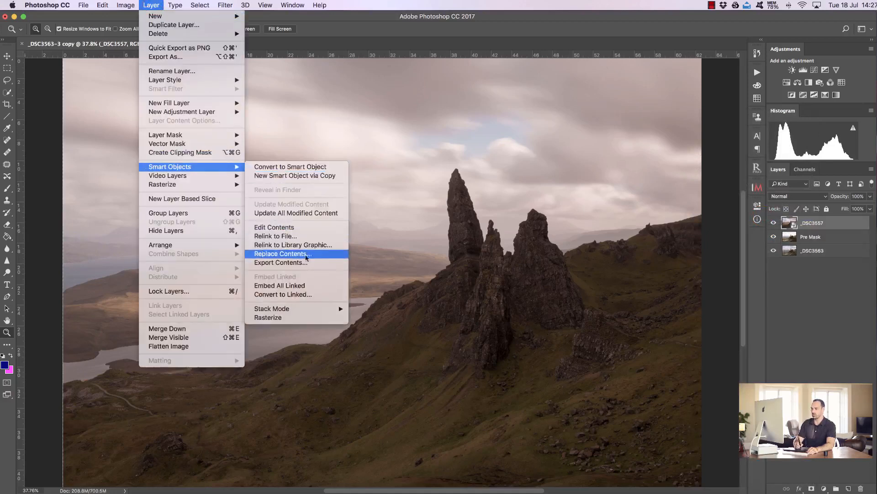
mouse_move(338, 312)
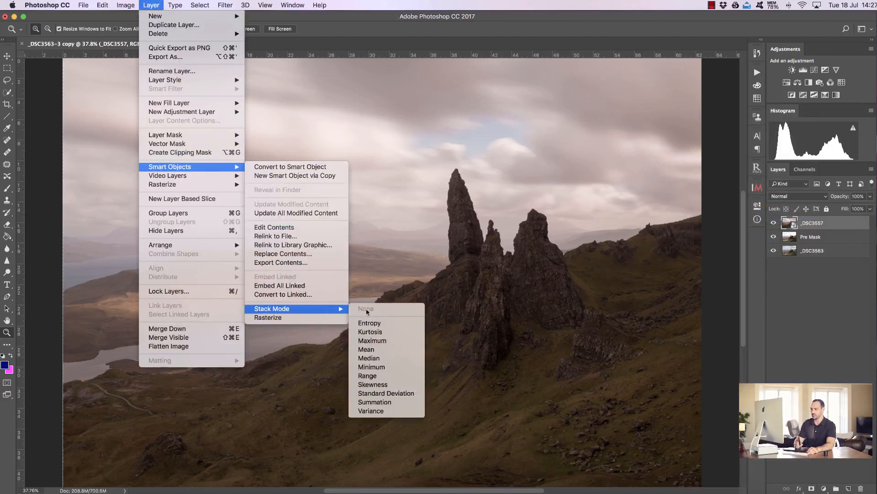
click(401, 349)
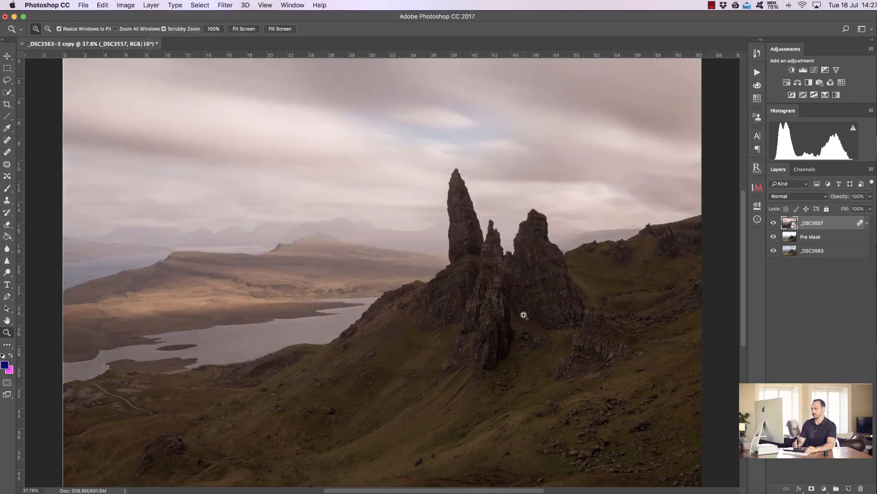
key(alt+super+z)
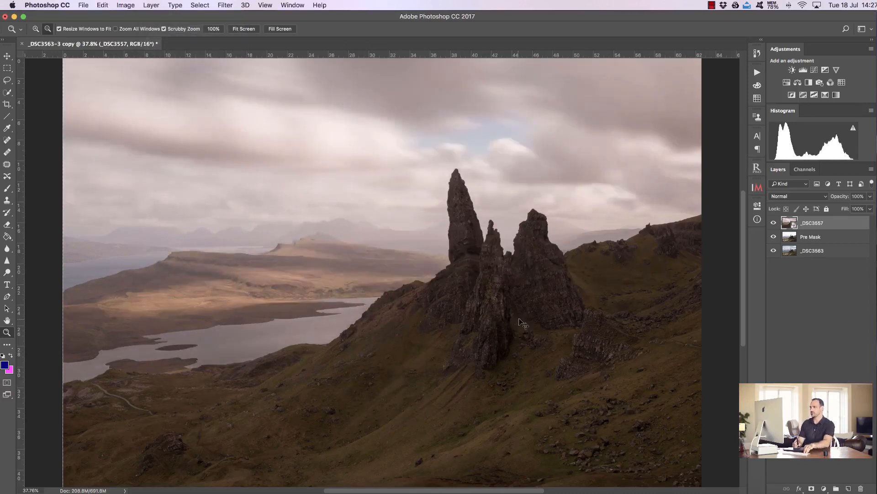
key(super+z)
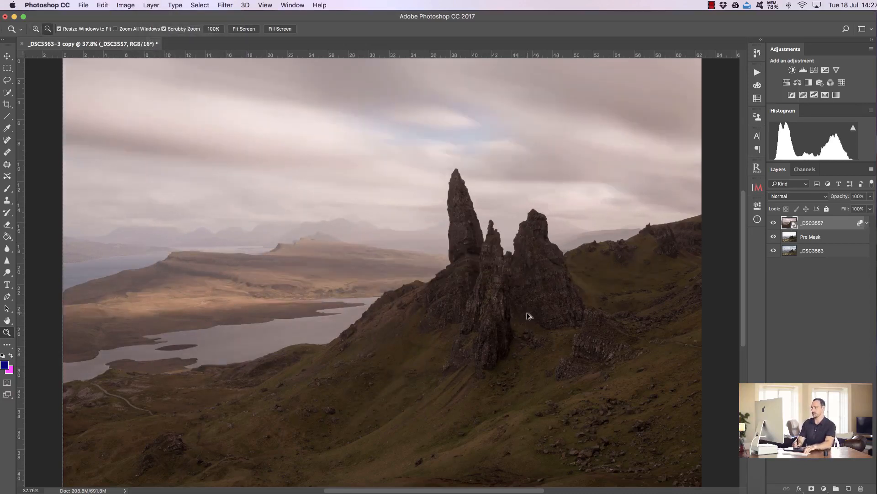
key(super+z)
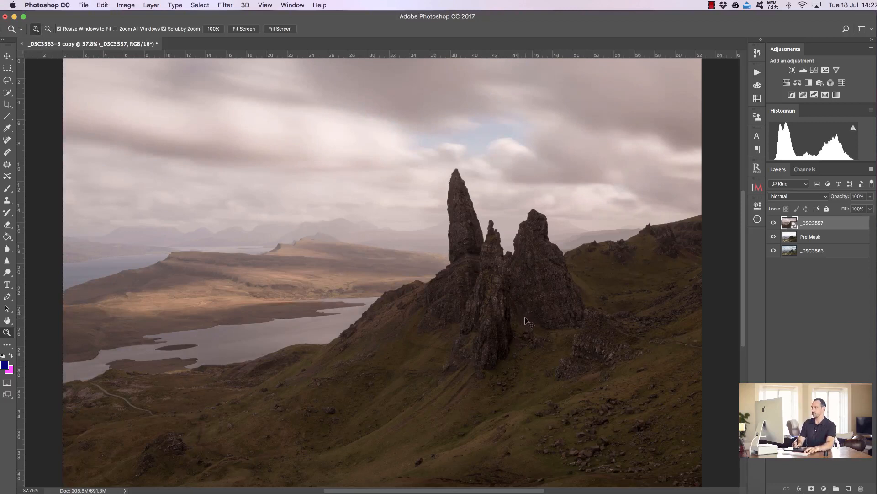
key(super+z)
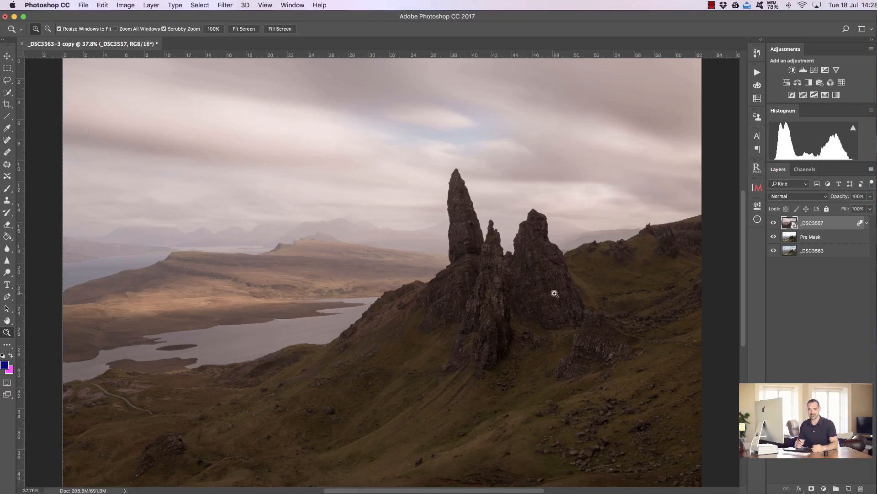
- Hide the smart object and Pre Mask, and try a Brights 1 luminosity mask in InstaMask before removing it
click(774, 223)
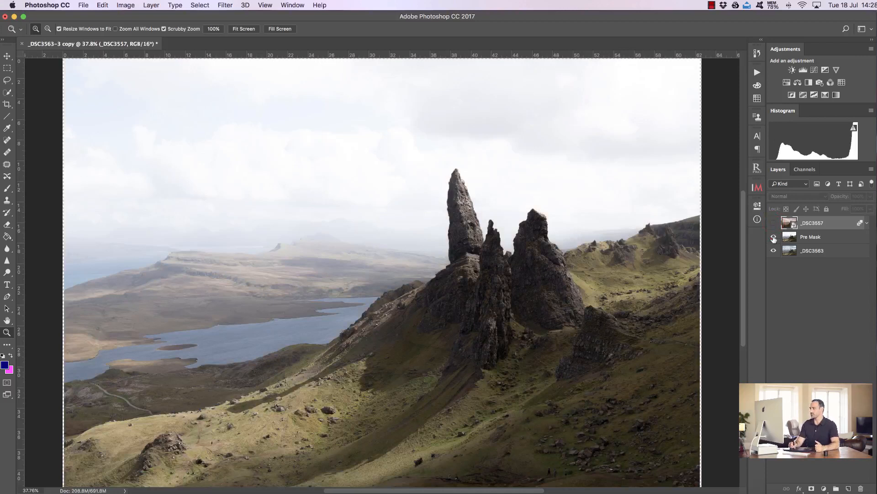
click(774, 238)
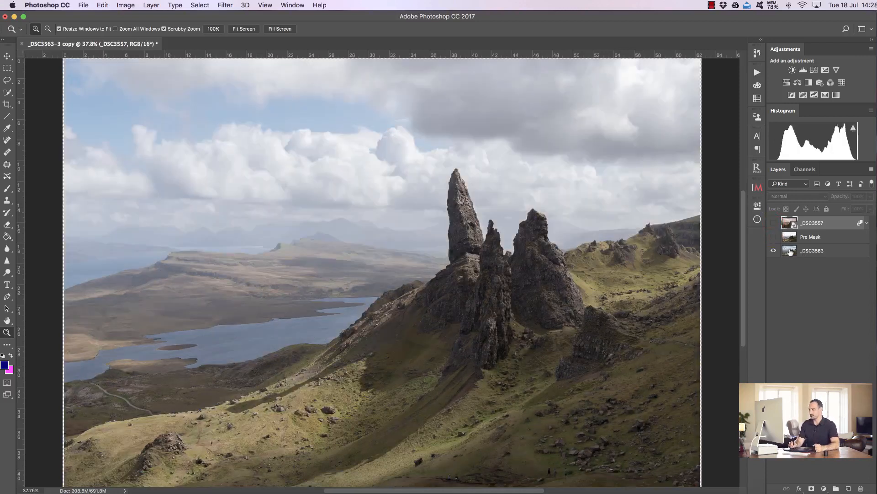
click(756, 188)
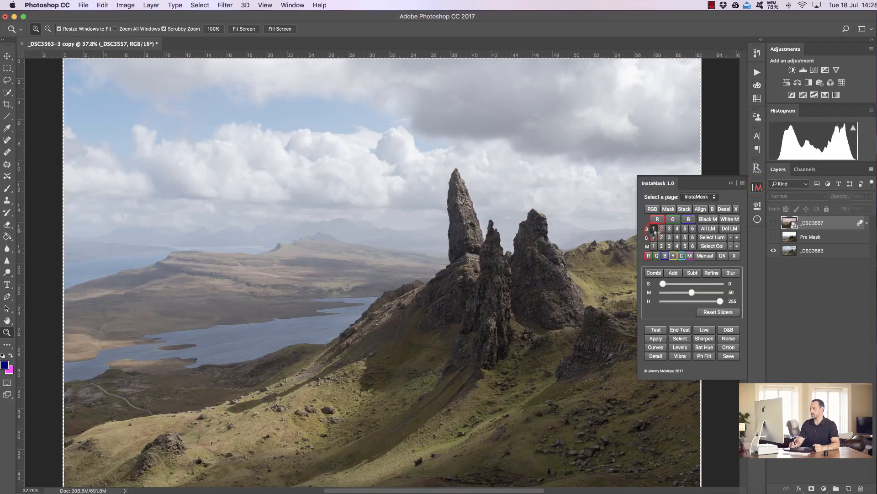
click(661, 228)
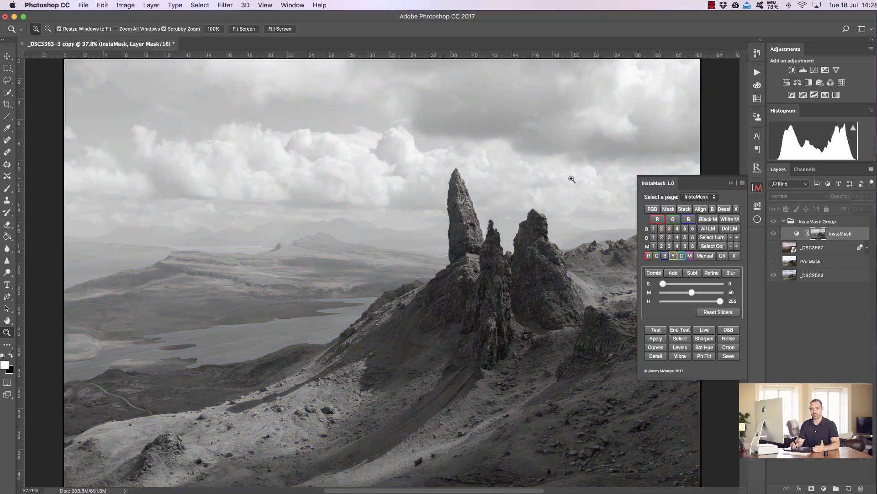
click(736, 209)
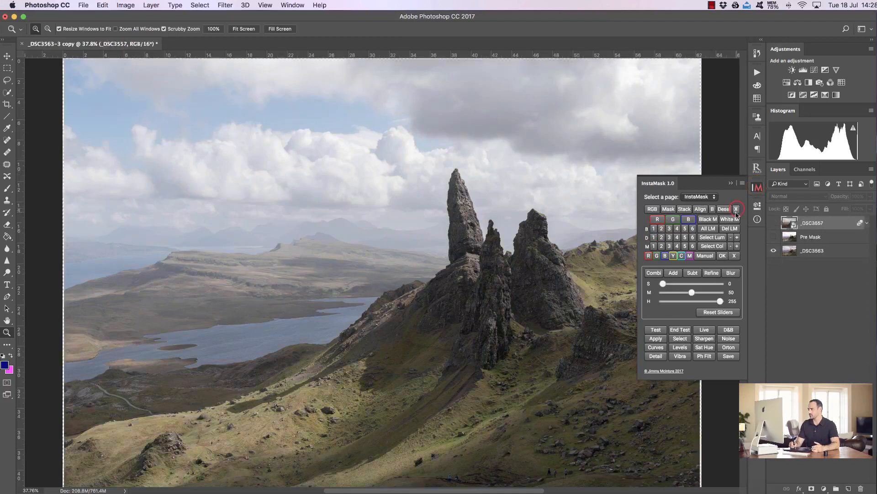
- Show Pre Mask, generate a Brights 1 luminosity mask with the highlights slider at 222, and load it as a selection
click(774, 237)
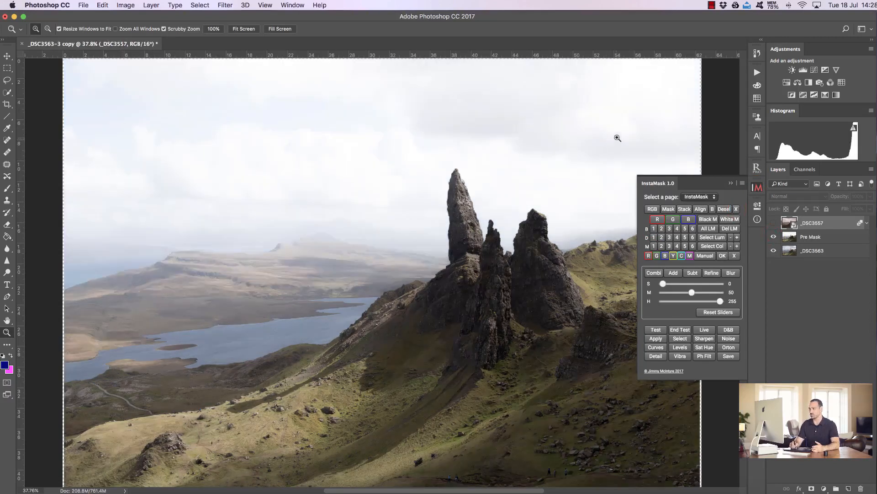
click(655, 228)
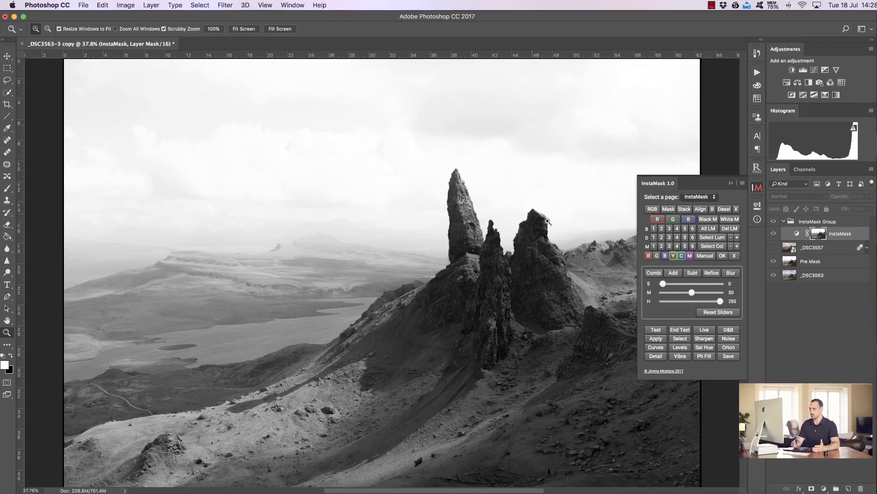
drag(721, 302, 696, 297)
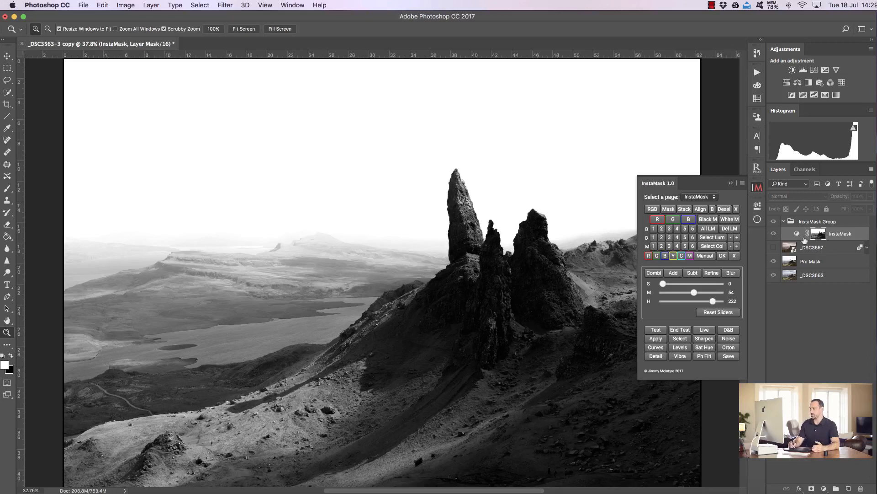
click(680, 338)
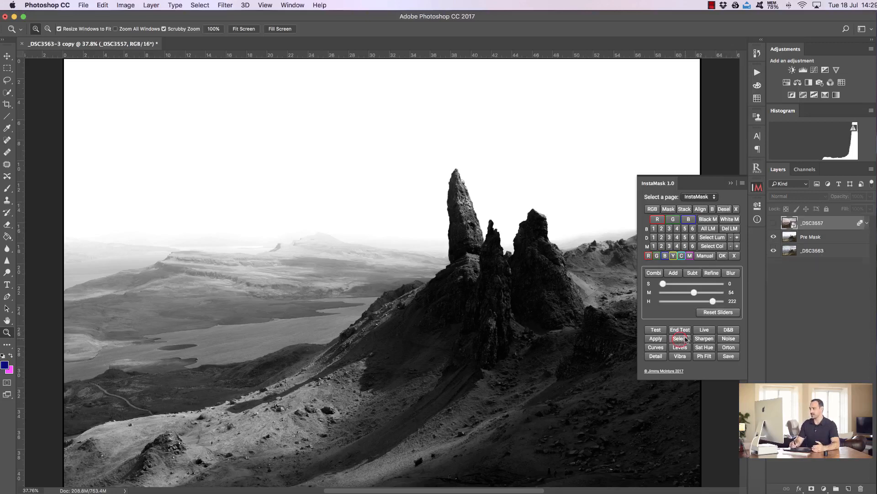
- Show the _DSC3557 smart object and add a black layer mask to it with the selection active
click(773, 223)
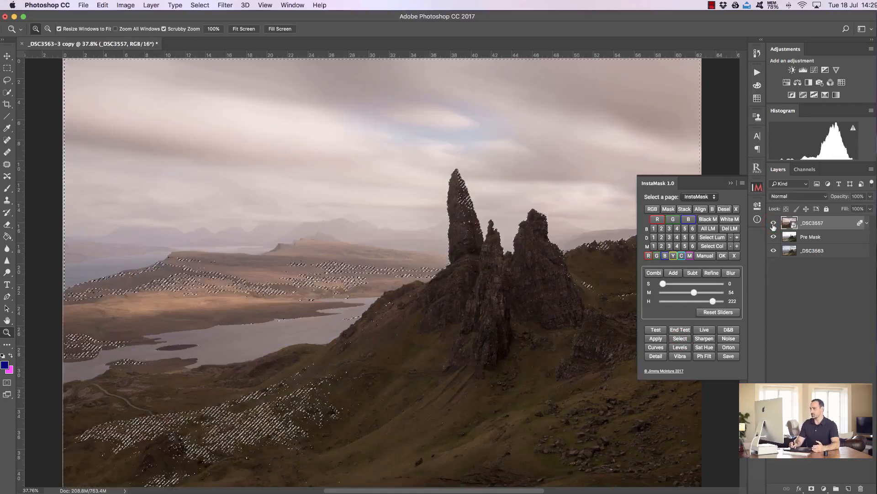
click(708, 219)
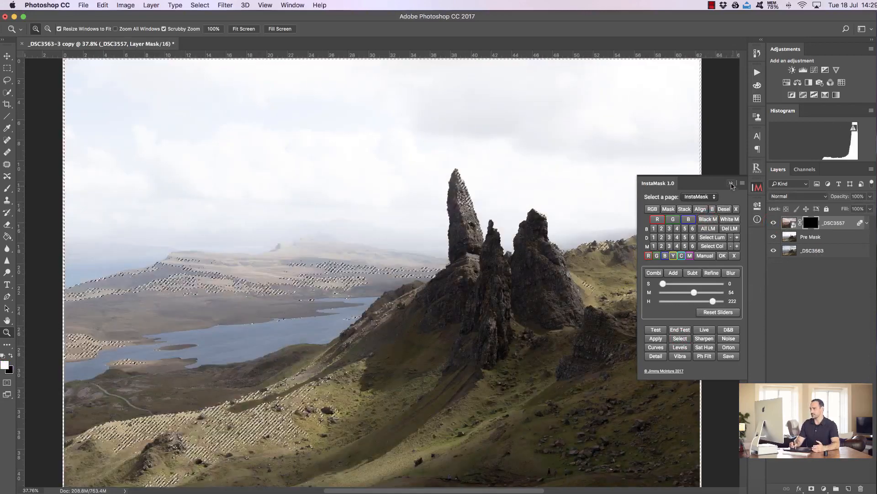
click(757, 187)
click(757, 187)
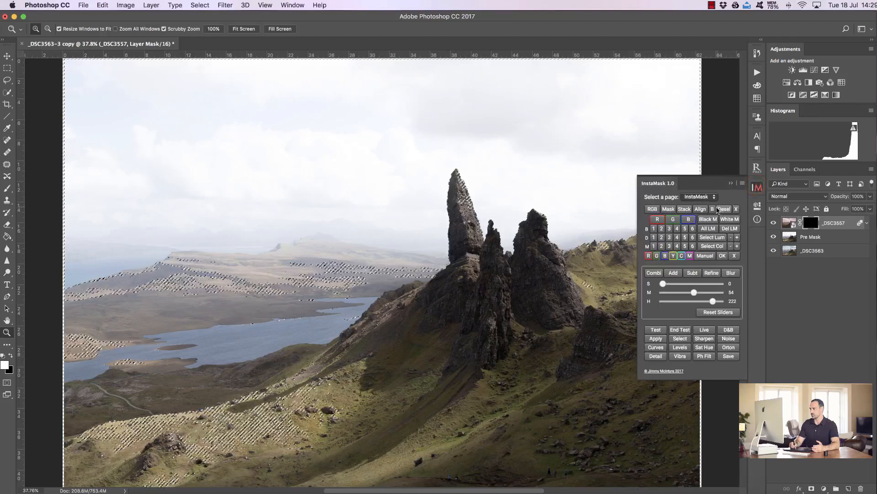
- Paint white on the smart object's mask through the hidden selection to reveal the sky and distant landscape
key(b)
key(x)
click(731, 183)
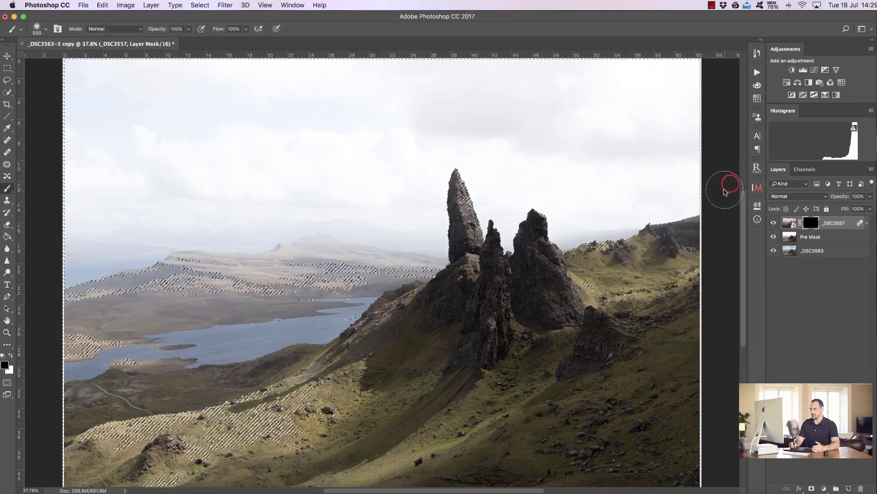
click(12, 355)
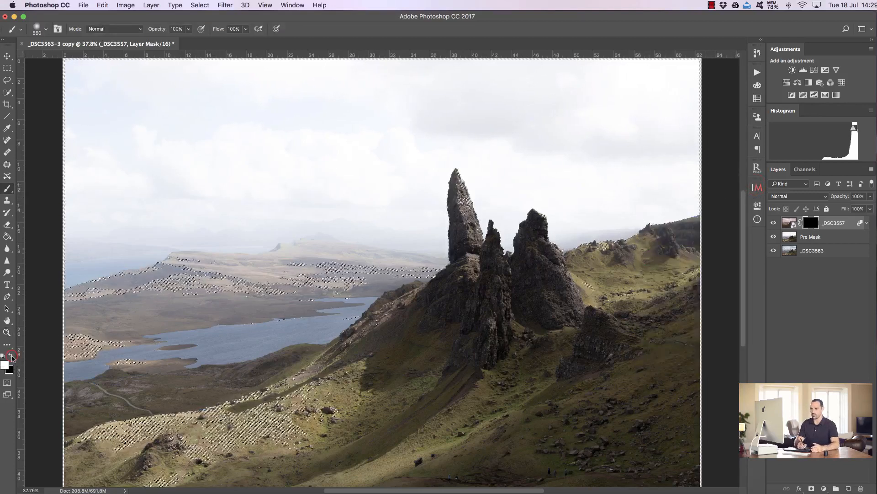
mouse_move(323, 270)
mouse_down()
mouse_move(365, 289)
mouse_move(444, 291)
mouse_up()
key(super+h)
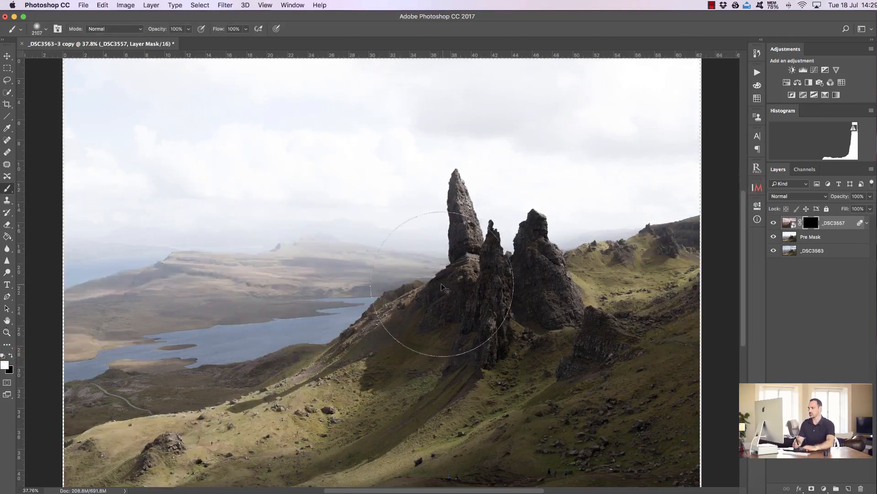
mouse_move(58, 78)
mouse_down()
mouse_move(687, 76)
mouse_move(680, 120)
mouse_move(578, 173)
mouse_move(675, 174)
mouse_move(570, 203)
mouse_move(598, 194)
mouse_move(577, 211)
mouse_move(296, 133)
mouse_move(447, 111)
mouse_move(250, 120)
mouse_move(50, 143)
mouse_move(72, 199)
mouse_move(346, 173)
mouse_move(336, 210)
mouse_move(73, 213)
mouse_move(182, 202)
mouse_up()
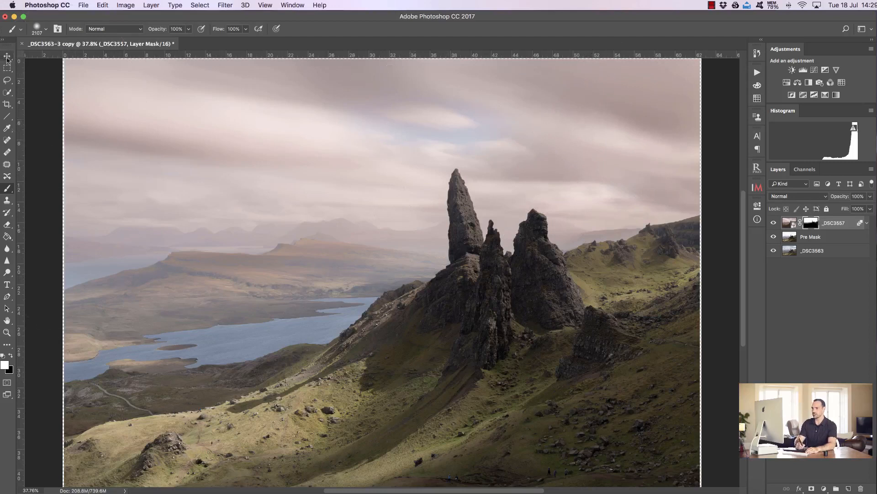
- Toggle Pre Mask's visibility repeatedly to compare the blended sky against the original
key(v)
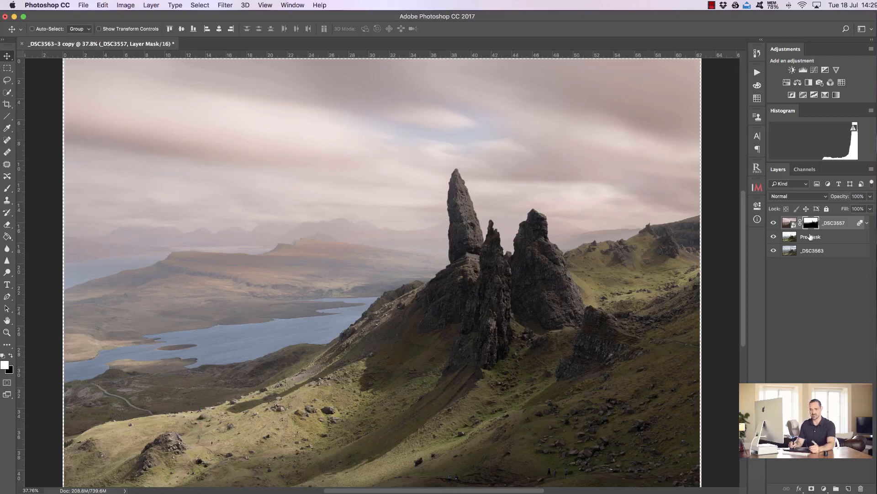
click(774, 238)
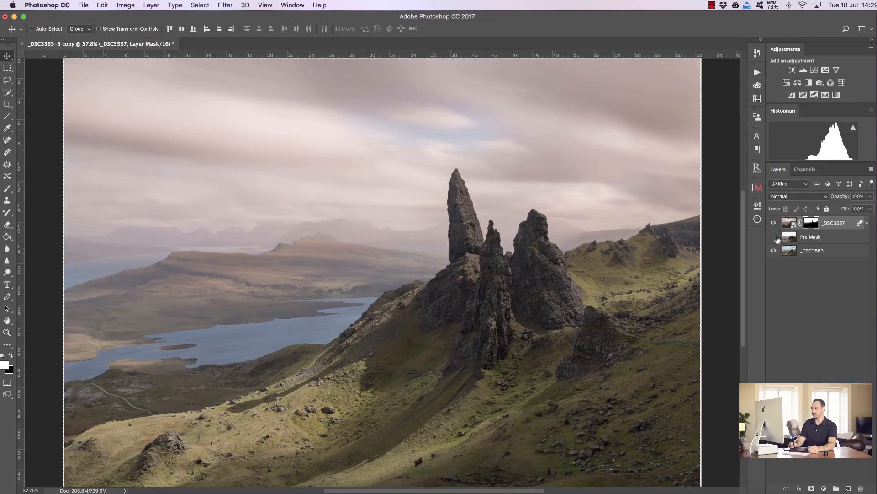
click(774, 238)
click(772, 238)
click(772, 237)
click(772, 238)
click(774, 237)
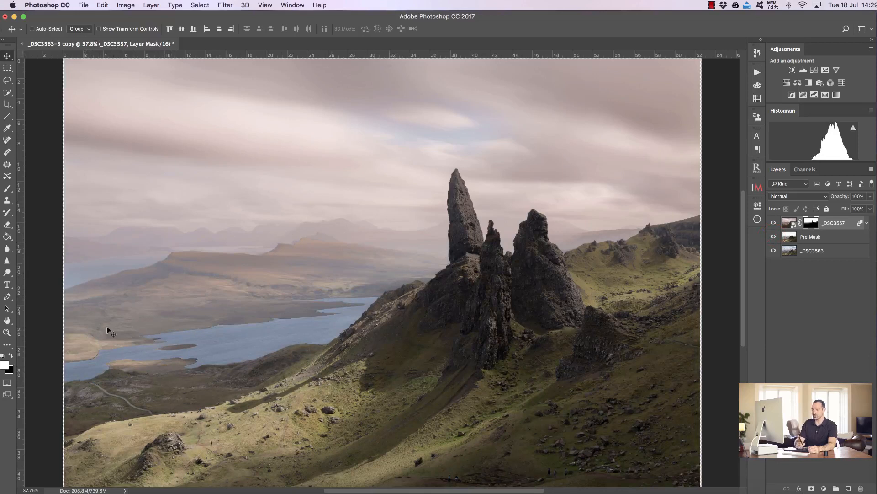
click(774, 237)
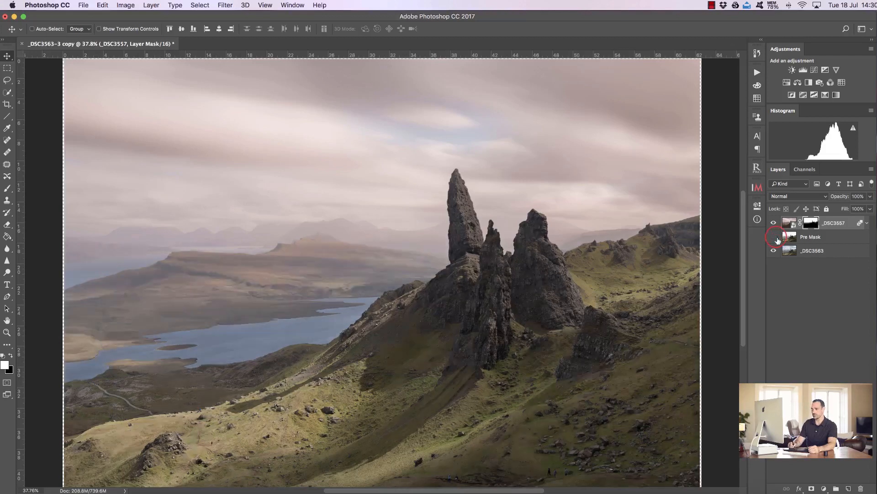
click(776, 237)
click(776, 236)
click(776, 235)
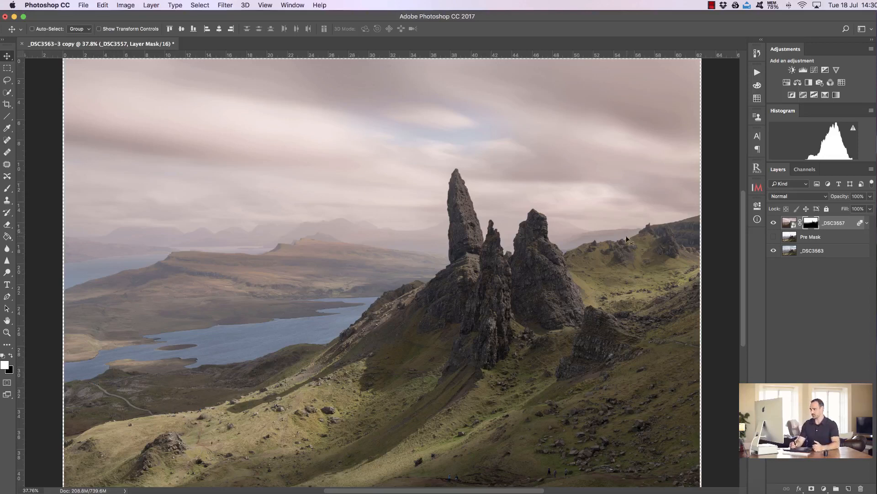
click(7, 332)
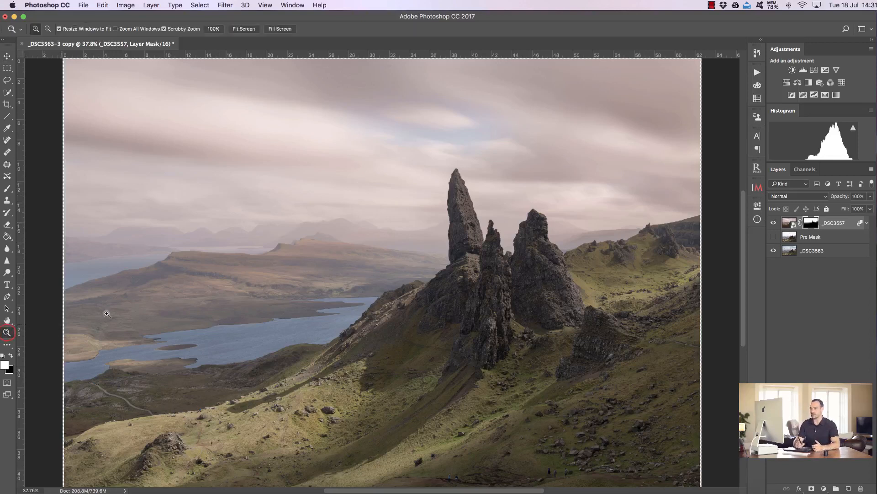
- Zoom in on the rock stacks and compare the blend by disabling the _DSC3557 smart object's mask and toggling its visibility
drag(481, 201, 633, 200)
click(773, 224)
click(773, 223)
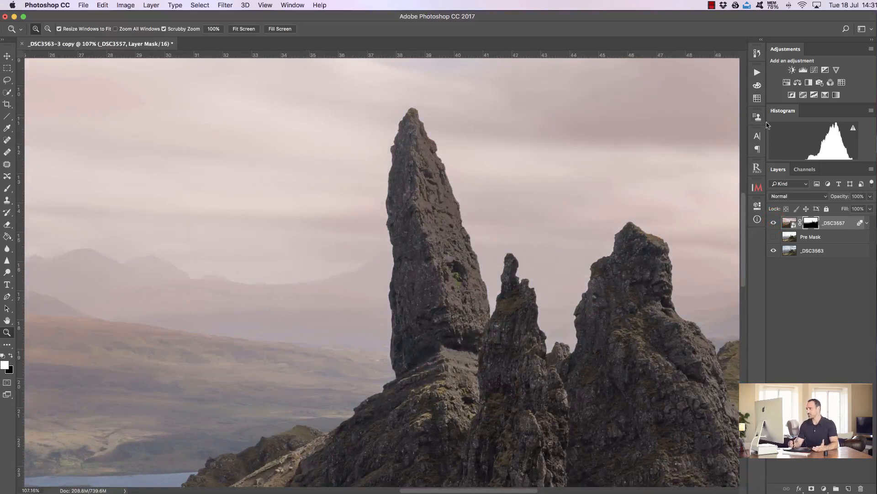
right_click(808, 227)
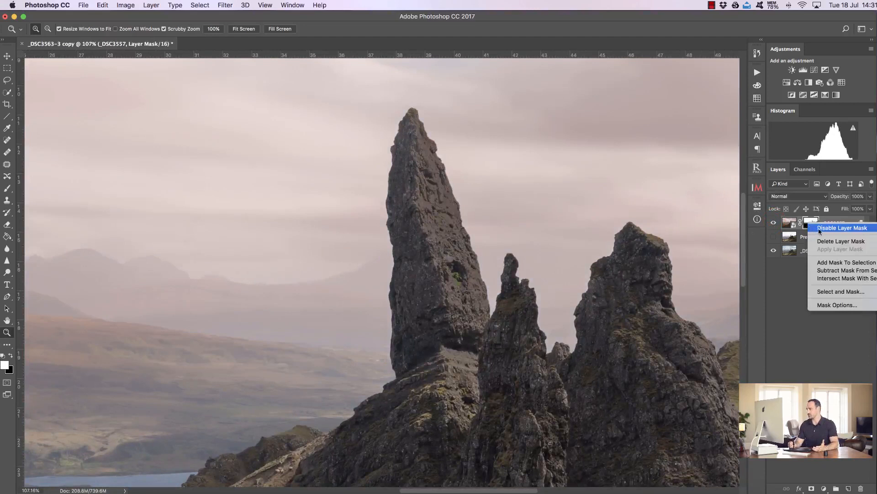
click(828, 228)
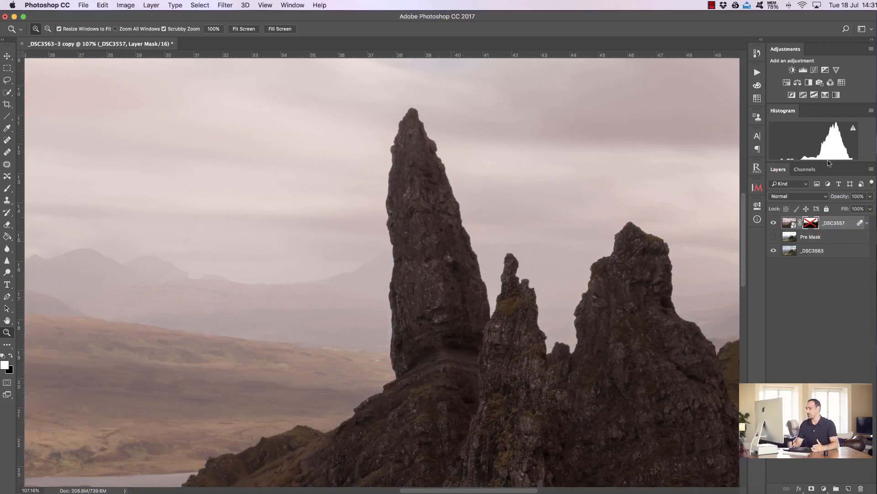
click(774, 222)
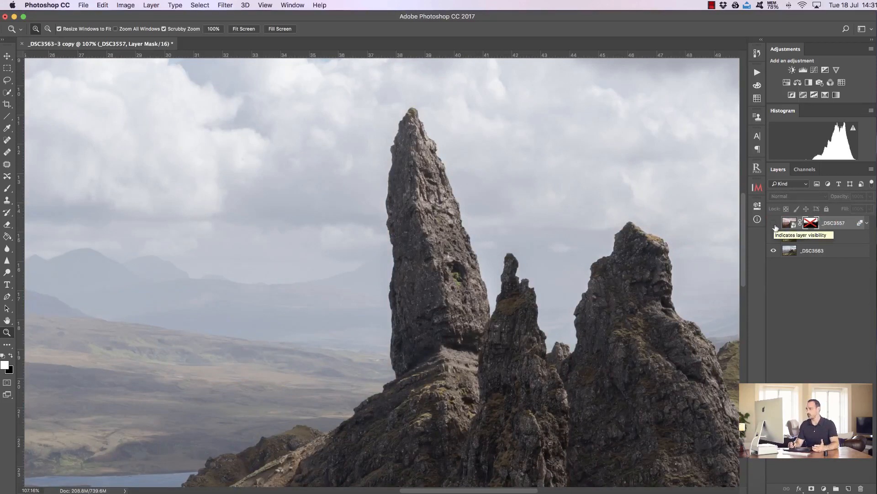
click(774, 224)
click(773, 223)
click(773, 224)
click(774, 224)
click(774, 223)
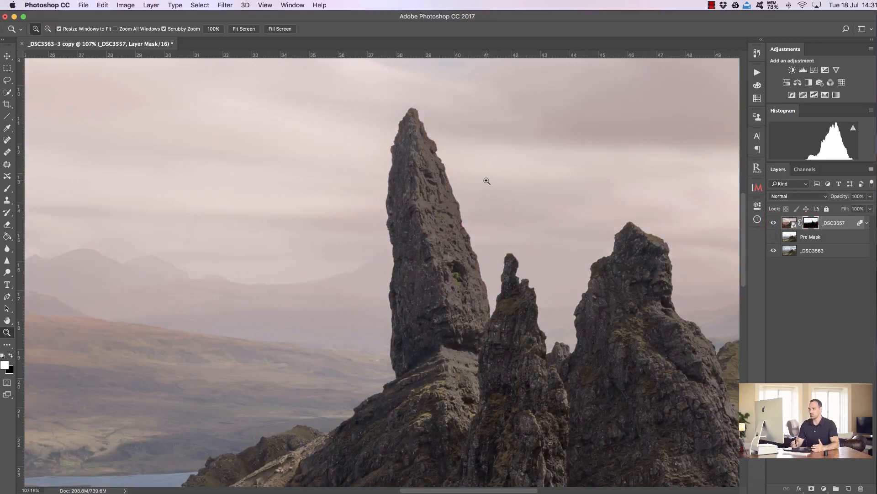
- Select the tall rock stacks with the Quick Selection tool
click(8, 94)
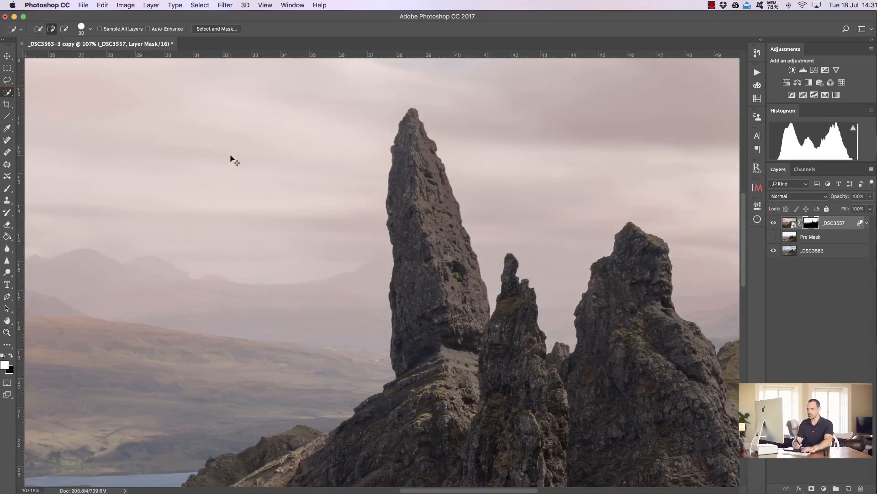
drag(412, 120, 422, 198)
mouse_move(458, 297)
mouse_down()
mouse_move(465, 384)
mouse_move(453, 442)
mouse_up()
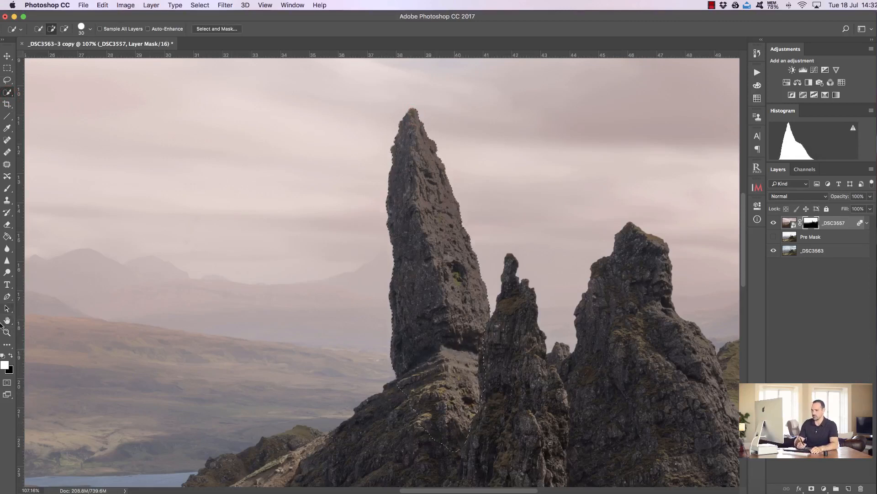
- Zoom in and subtract the stray sky area beside the smaller stack from the selection
click(7, 332)
drag(497, 314, 486, 315)
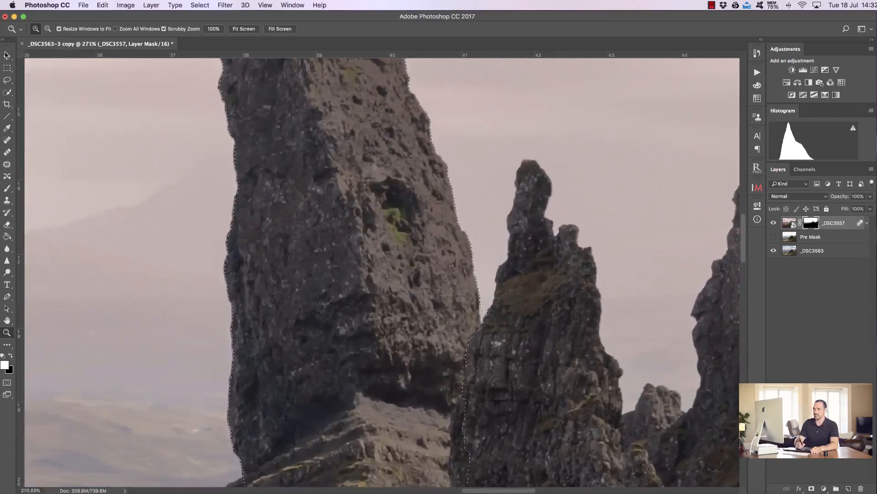
click(7, 92)
click(64, 29)
click(488, 310)
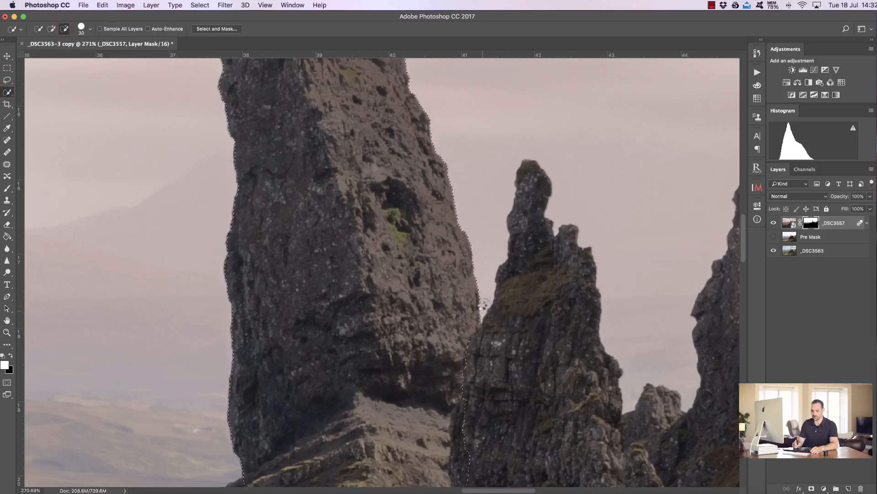
- Paint black on the smart object's mask over the selected rock stacks with a brush of about 200 px, selection hidden
key(z)
drag(468, 319, 440, 314)
click(7, 188)
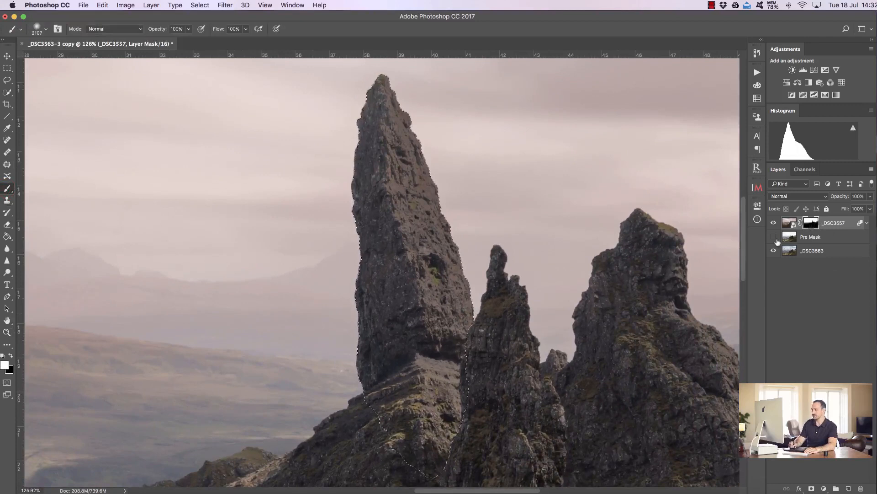
click(11, 355)
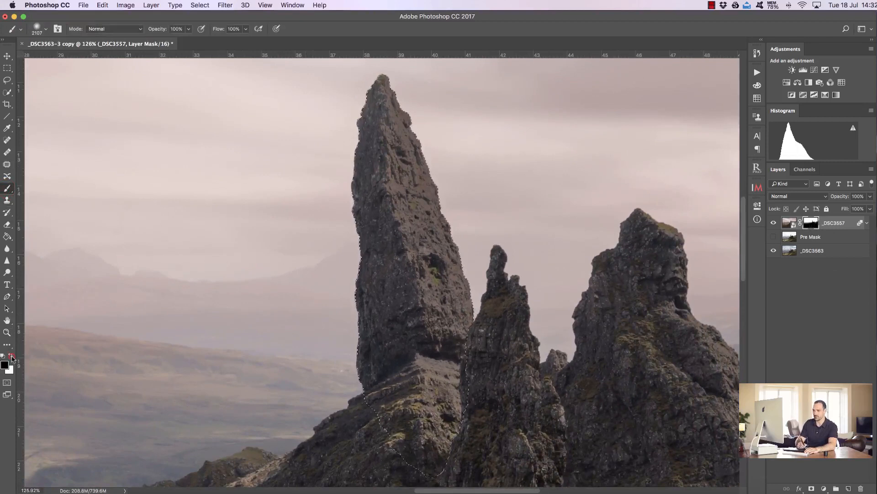
mouse_move(417, 290)
mouse_down()
mouse_move(129, 256)
mouse_move(2, 225)
mouse_up()
mouse_move(401, 265)
mouse_down()
mouse_move(274, 279)
mouse_move(283, 276)
mouse_up()
key(super+h)
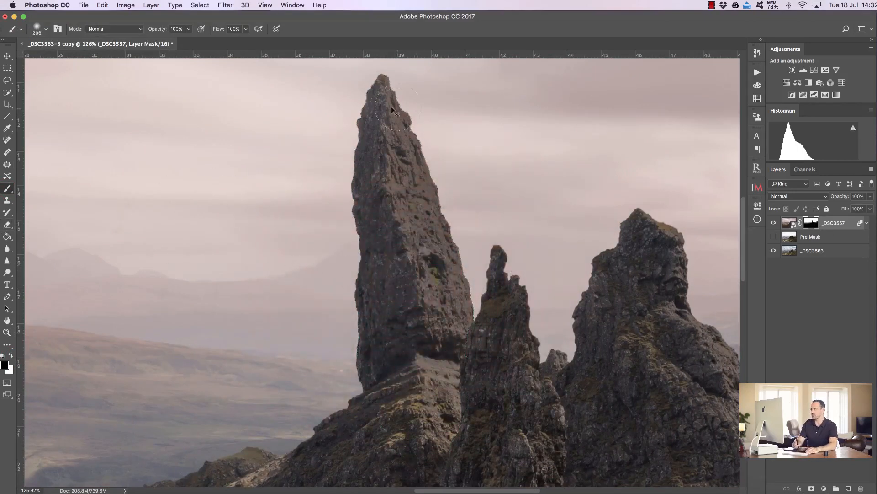
mouse_move(374, 124)
mouse_down()
mouse_move(406, 148)
mouse_move(392, 215)
mouse_move(426, 219)
mouse_move(430, 254)
mouse_move(459, 323)
mouse_move(420, 330)
mouse_move(390, 303)
mouse_move(418, 337)
mouse_move(454, 423)
mouse_up()
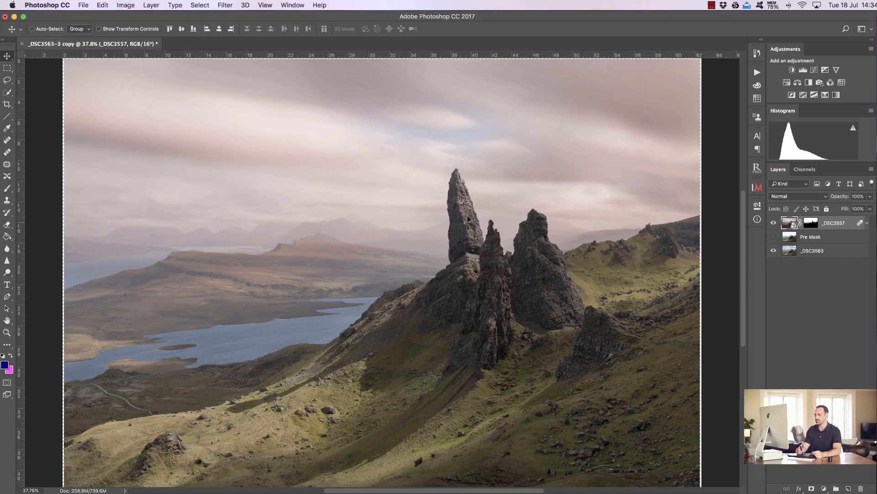
- Add a Curves adjustment through the selection, pulling the upper point to input 210 / output 195 and raising the black point to 10
click(814, 70)
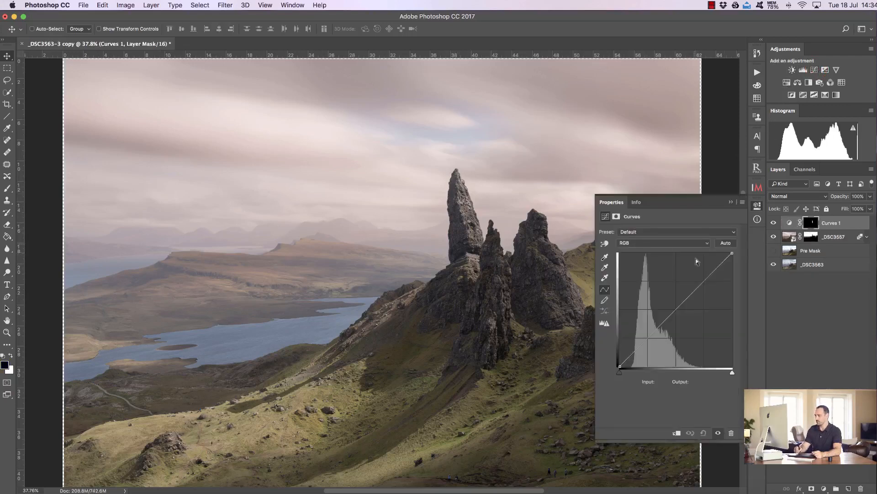
click(706, 280)
drag(706, 280, 711, 280)
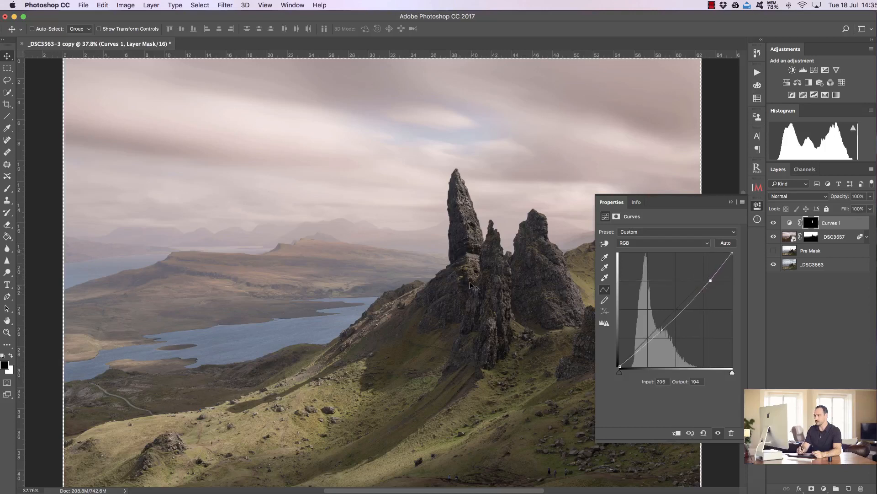
drag(620, 366, 620, 362)
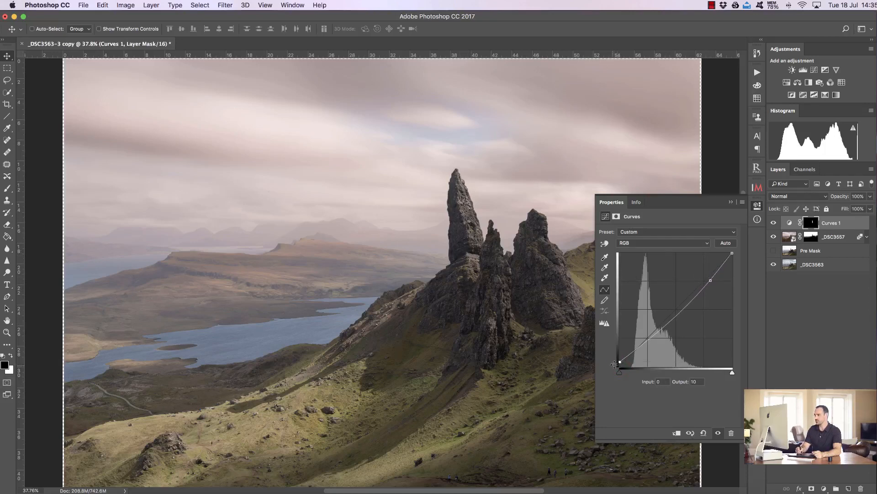
drag(712, 279, 712, 279)
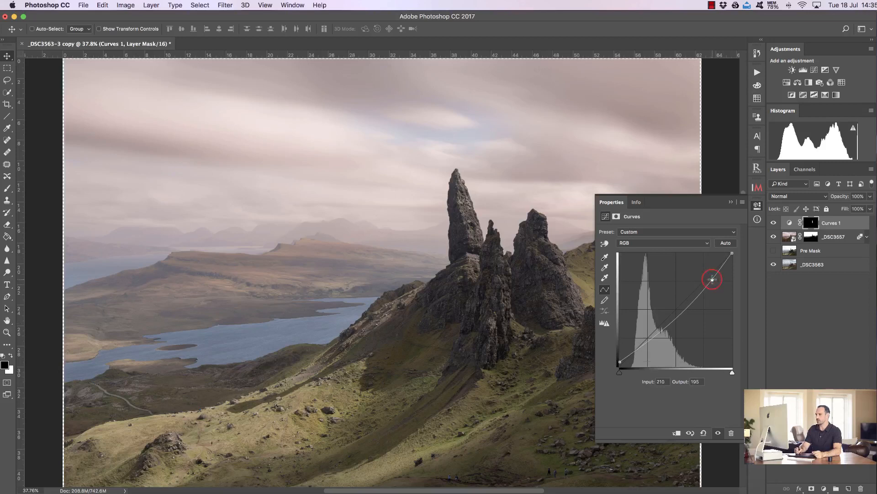
click(730, 201)
- Toggle the Curves 1 layer's visibility repeatedly to compare the adjusted rocks
click(776, 223)
click(776, 223)
click(777, 222)
click(776, 222)
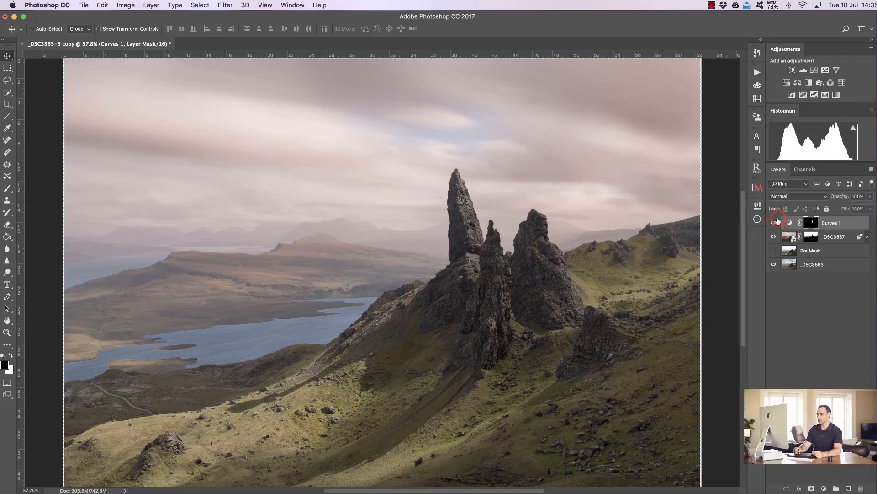
click(777, 222)
click(777, 222)
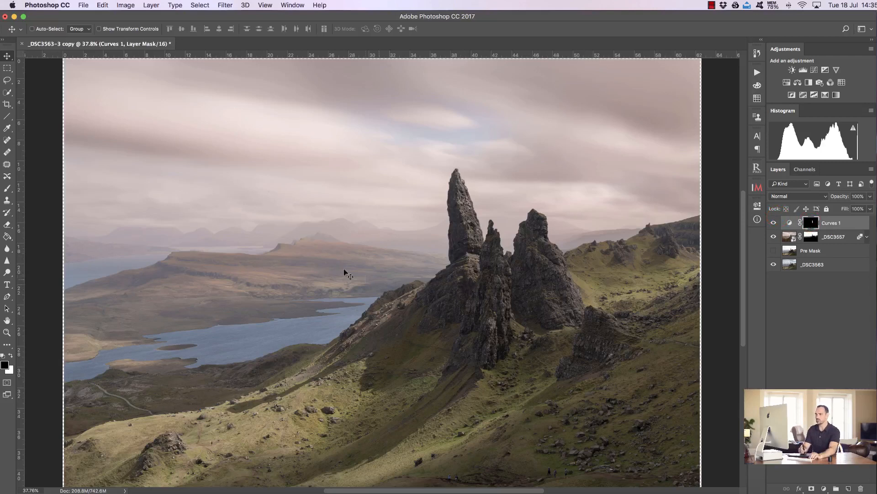
- Hide Curves 1, delete the layer mask from the _DSC3557 smart object, and hide that layer
click(7, 189)
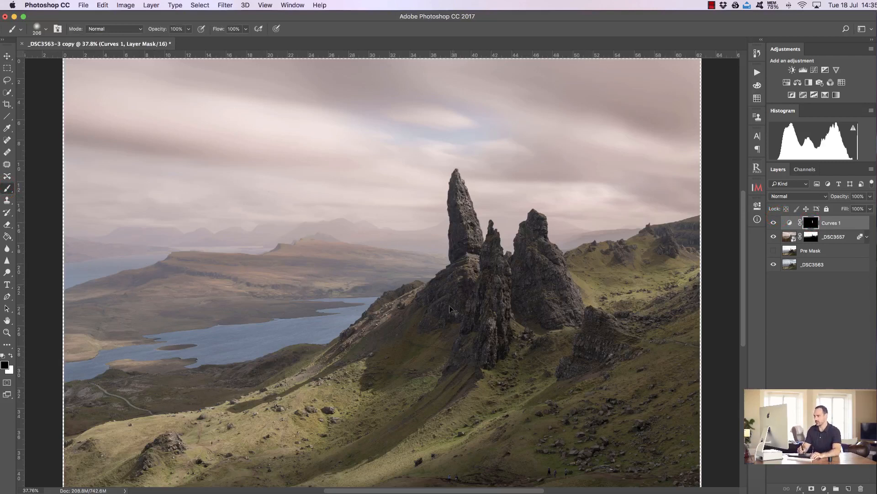
drag(410, 329, 427, 330)
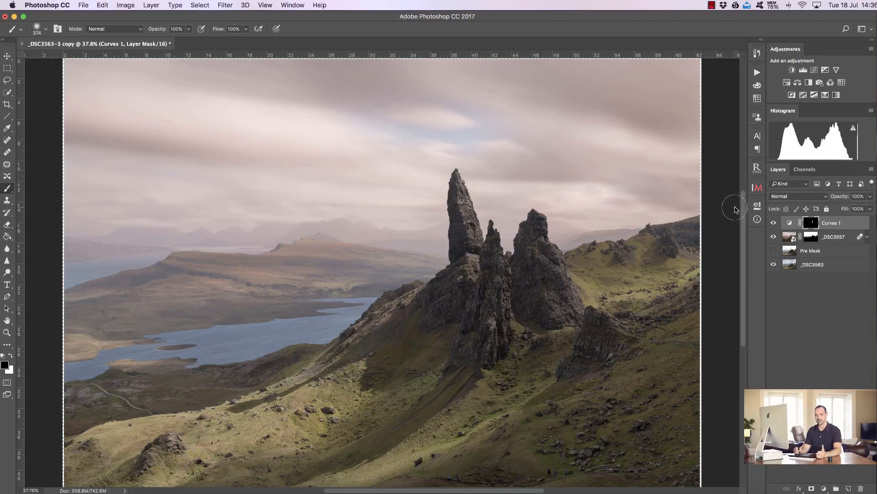
click(774, 224)
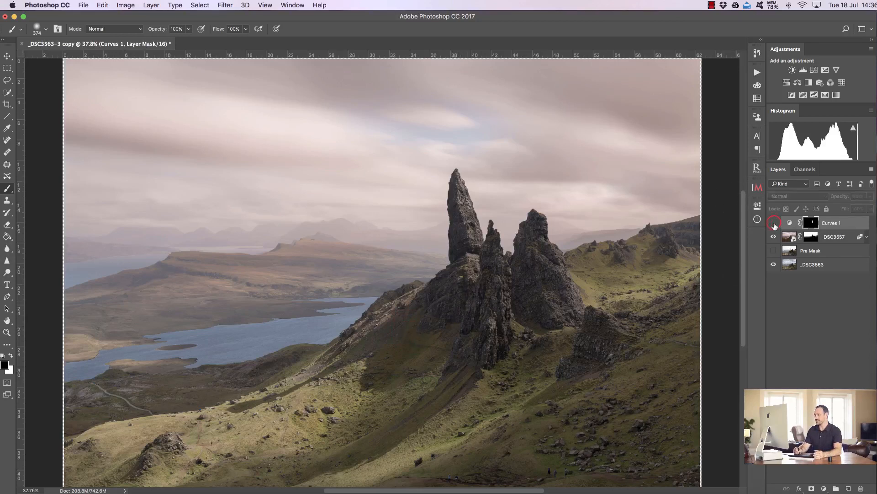
click(829, 238)
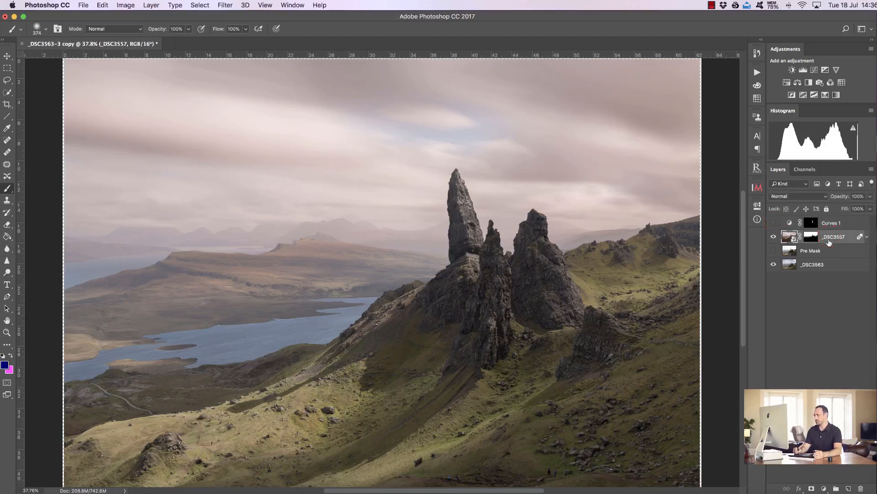
drag(809, 236, 860, 488)
click(774, 237)
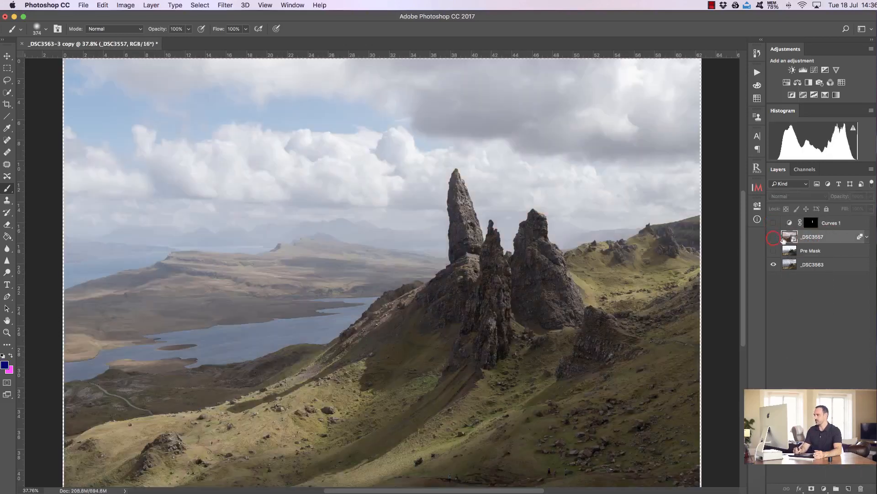
- Run the Dark Exposure Luminosity Mask action with Pre Mask shown, setting Levels midtones to 0.92 and highlights to 235
click(757, 73)
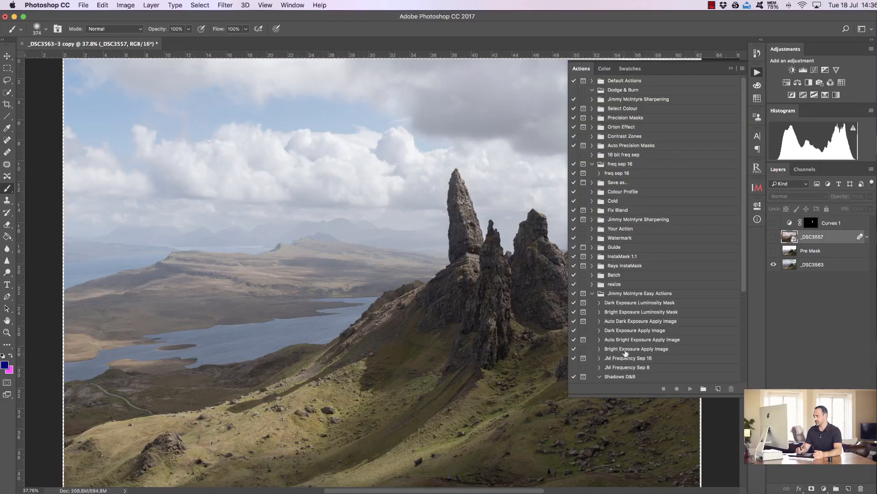
click(627, 304)
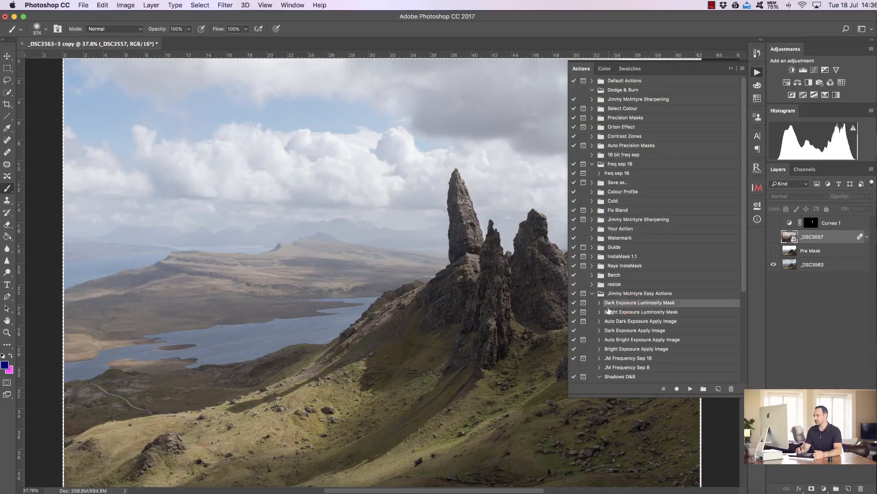
click(773, 251)
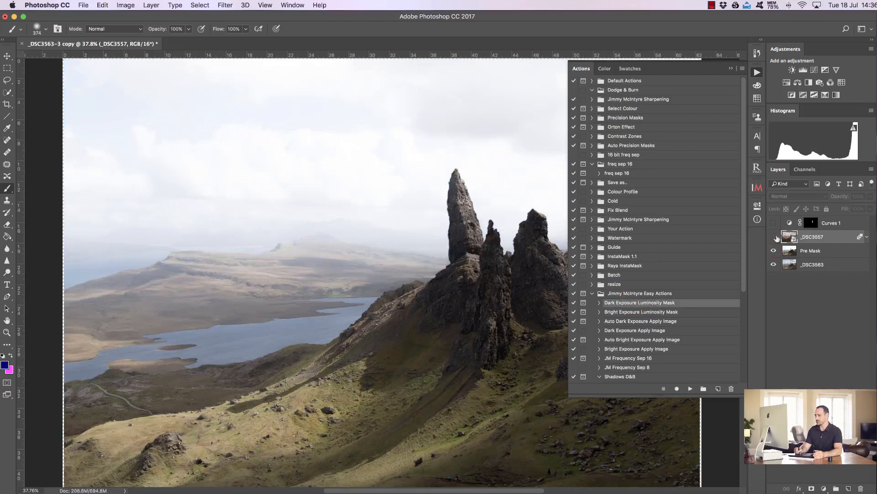
click(691, 389)
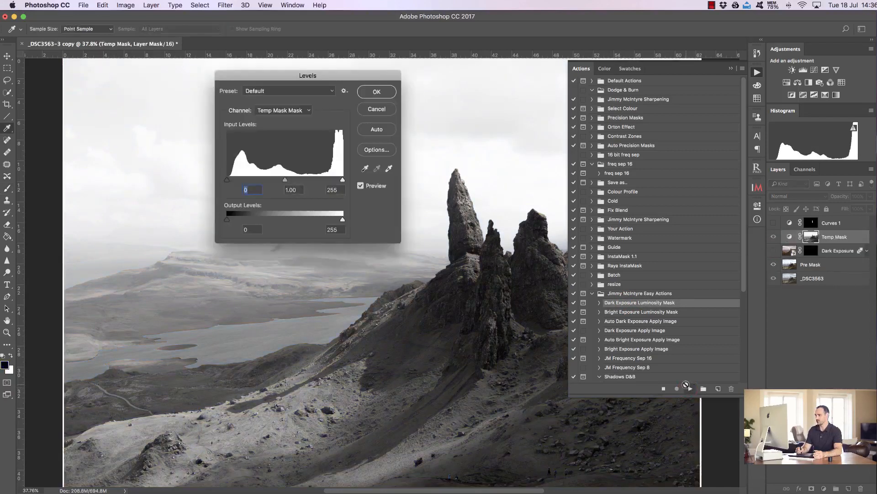
drag(286, 182, 287, 181)
click(288, 181)
drag(343, 181, 340, 180)
drag(340, 74, 543, 295)
drag(541, 376, 533, 377)
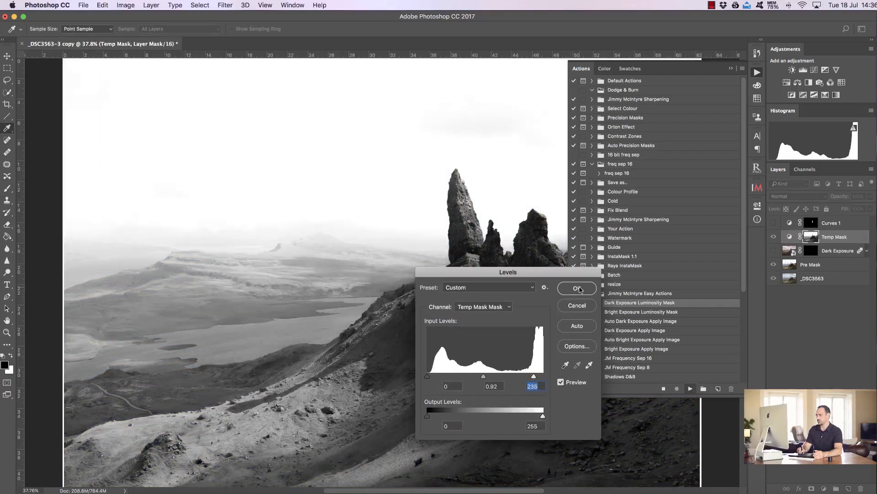
click(578, 288)
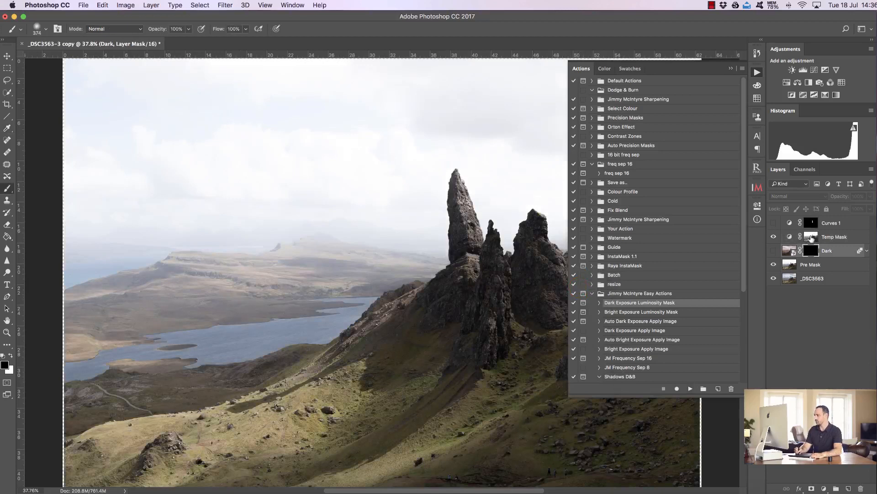
- Load Temp Mask as a selection, show the Dark layer, and paint white on its mask across the sky with a large brush
super+click(810, 236)
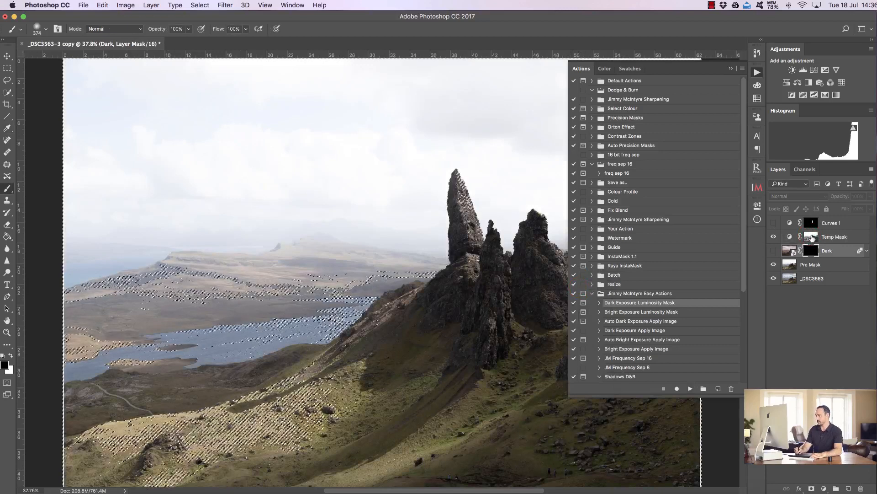
click(730, 68)
click(10, 355)
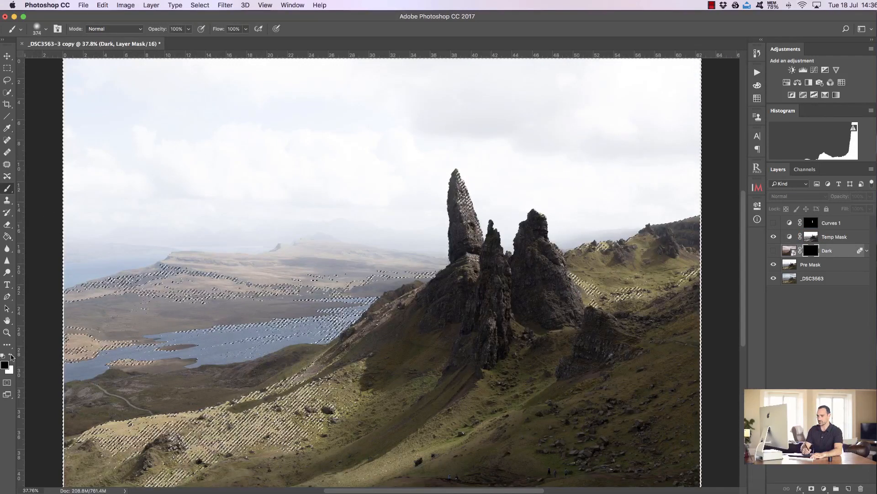
click(774, 251)
mouse_move(293, 246)
mouse_down()
mouse_move(336, 261)
mouse_move(483, 274)
mouse_up()
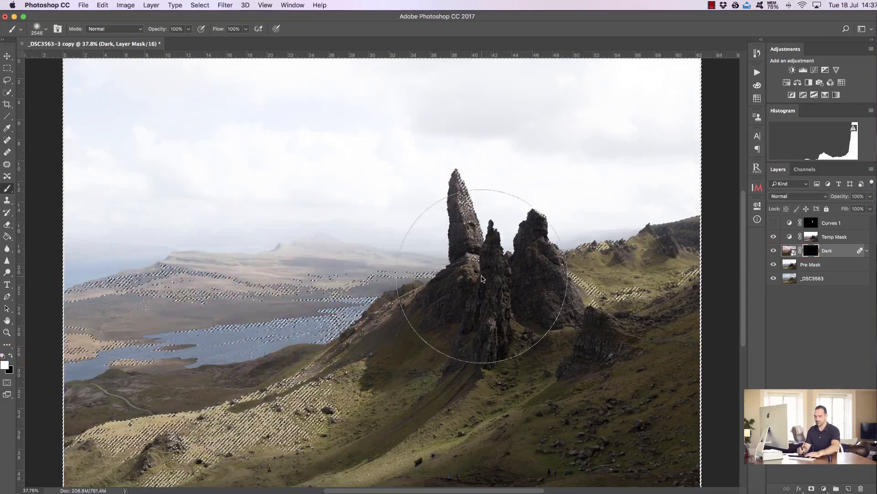
key(super+h)
mouse_move(80, 88)
mouse_down()
mouse_move(161, 105)
mouse_move(310, 100)
mouse_move(517, 69)
mouse_move(631, 60)
mouse_move(697, 66)
mouse_move(678, 117)
mouse_move(601, 180)
mouse_move(532, 195)
mouse_move(637, 176)
mouse_move(484, 172)
mouse_move(75, 209)
mouse_move(103, 222)
mouse_move(170, 157)
mouse_move(116, 112)
mouse_move(496, 143)
mouse_move(620, 143)
mouse_move(686, 110)
mouse_move(633, 76)
mouse_move(346, 94)
mouse_move(408, 186)
mouse_up()
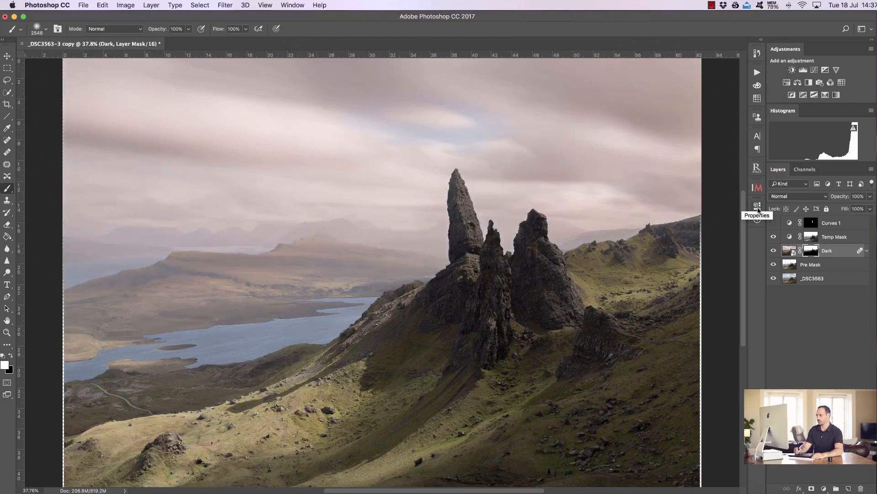
- Paint the Dark layer's mask white across the left hills and black over the rock stacks
click(812, 223)
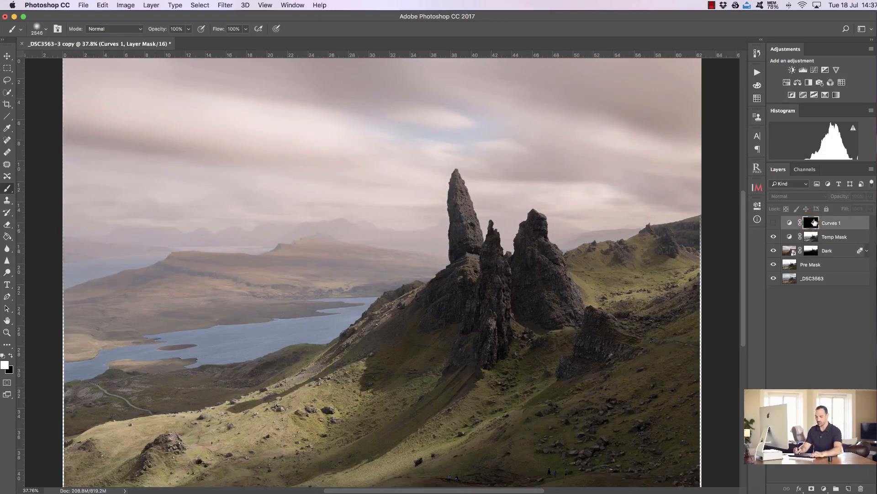
drag(814, 223, 815, 225)
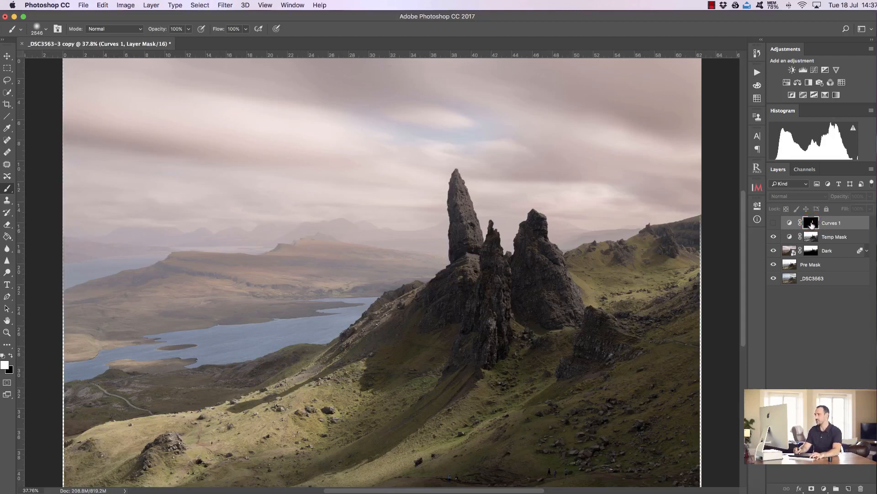
super+click(810, 224)
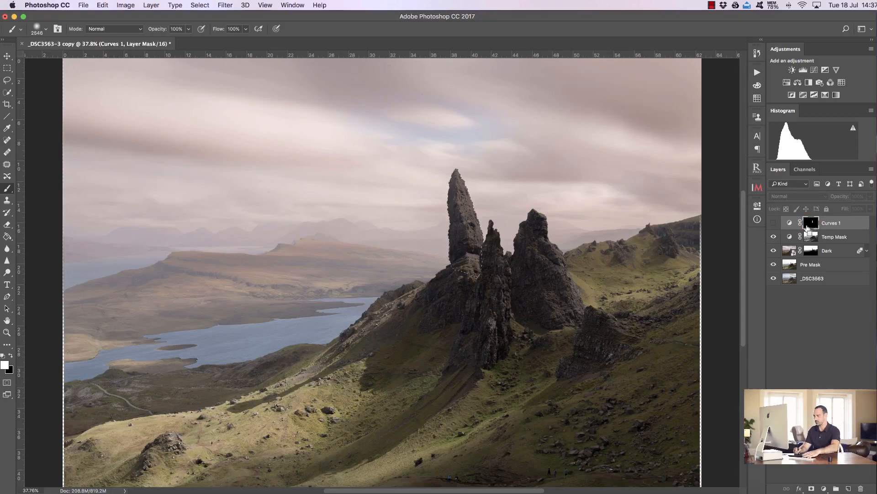
click(811, 250)
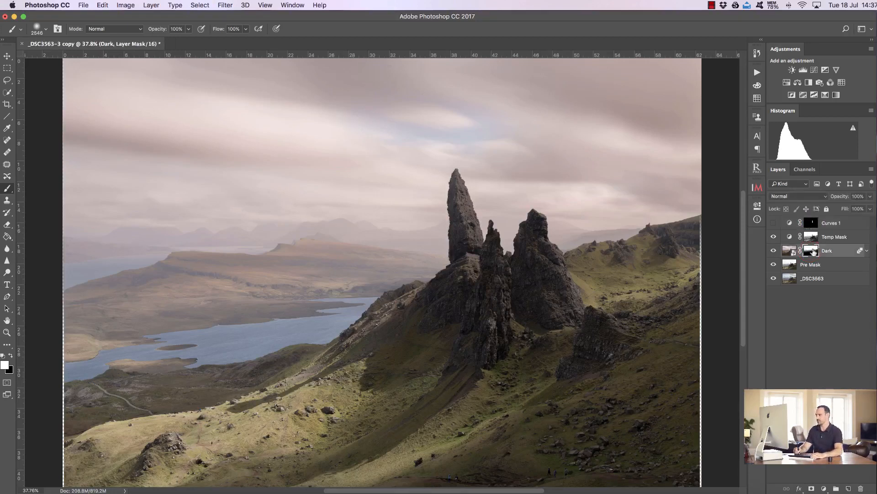
drag(420, 242, 288, 247)
click(10, 356)
drag(472, 190, 467, 259)
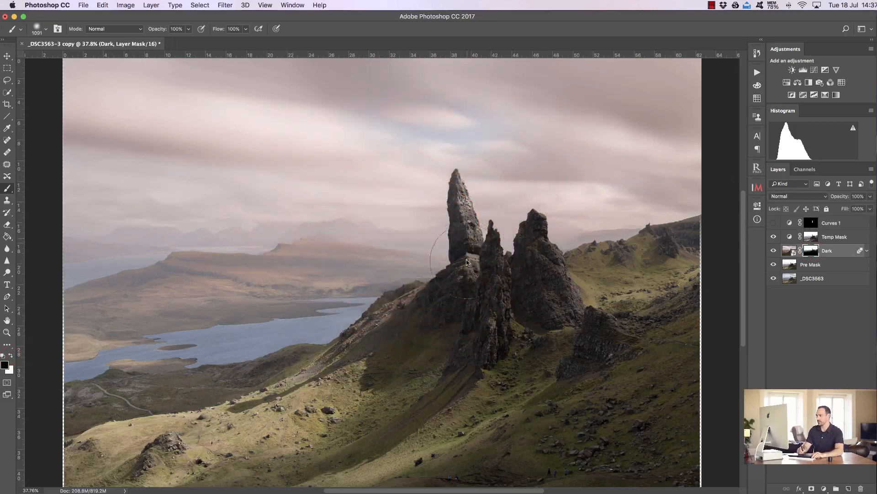
- Show Curves 1 again, clear the selection and delete the Pre Mask layer
click(775, 223)
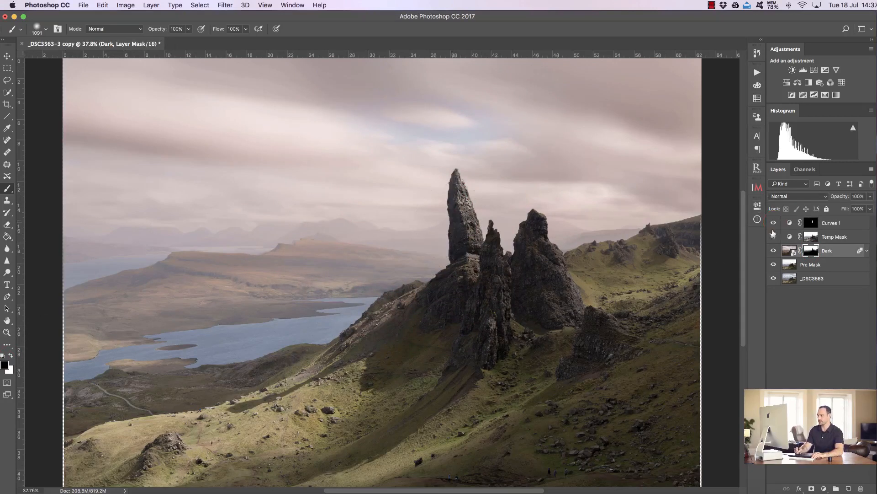
click(825, 266)
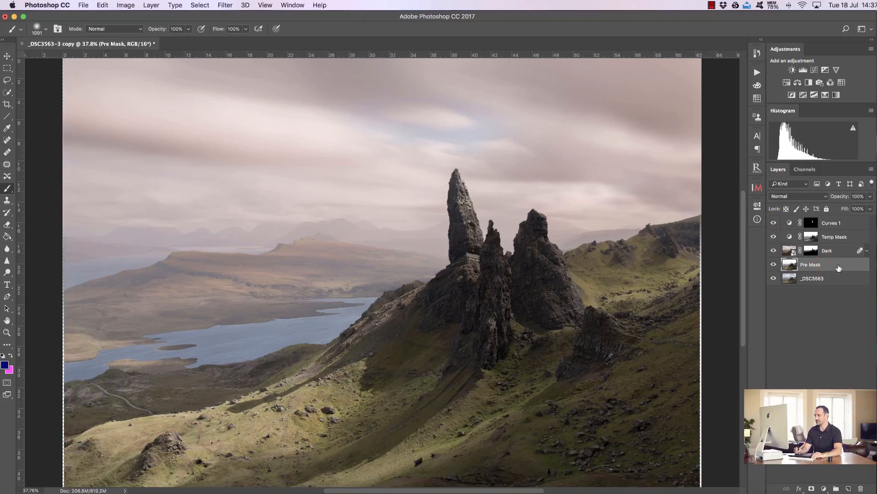
key(super+d)
drag(841, 267, 861, 488)
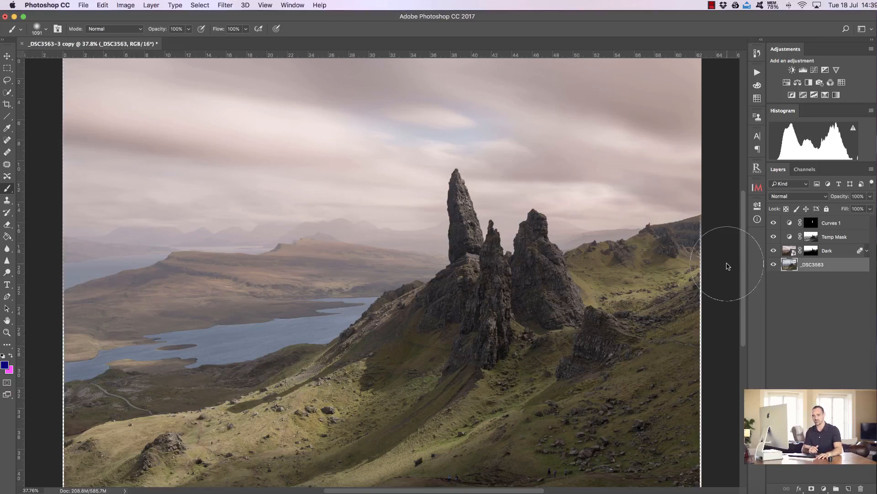
- Toggle the Curves 1, Temp Mask and Dark layers' visibility to compare the blend with the base _DSC3563 layer
click(829, 223)
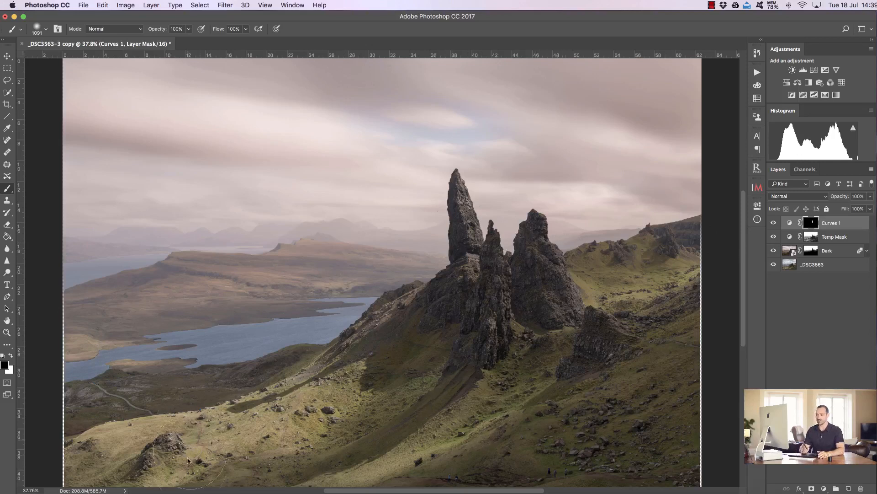
drag(774, 250, 772, 220)
drag(773, 250, 774, 222)
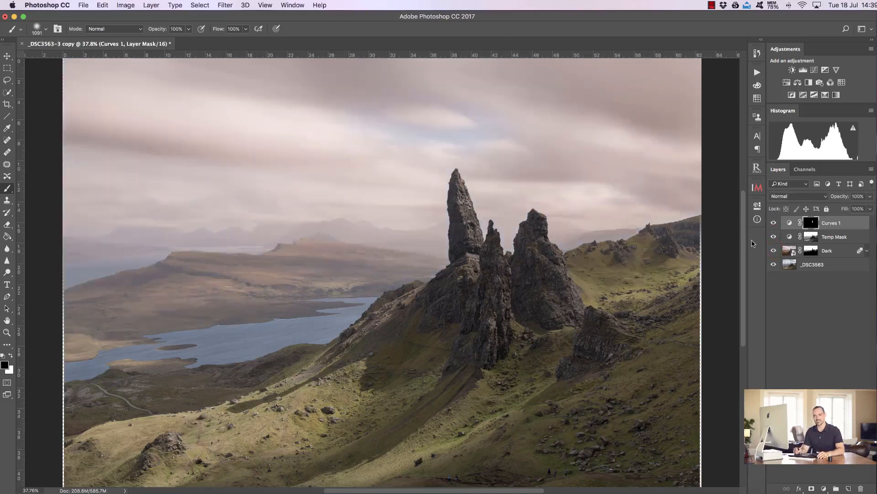
click(787, 267)
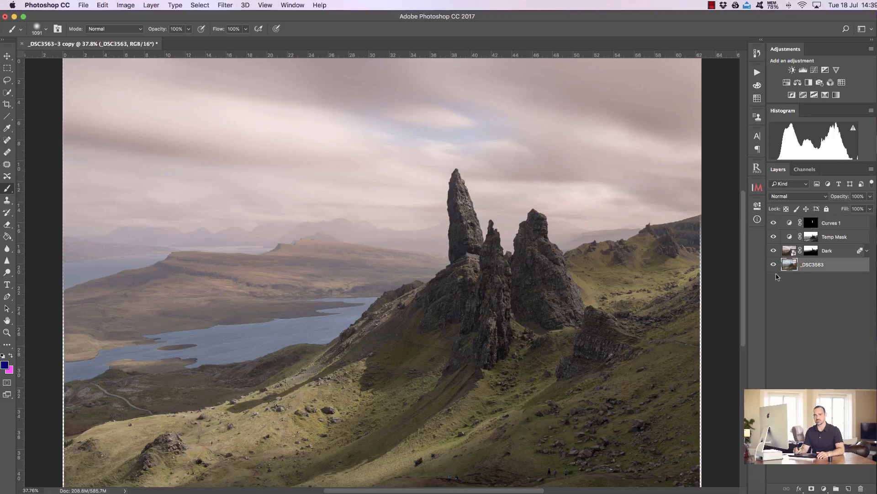
click(788, 250)
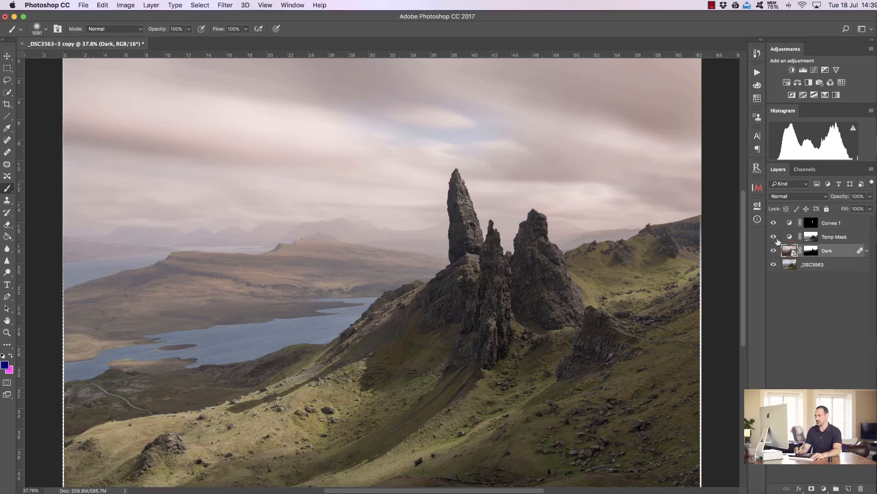
drag(774, 250, 774, 223)
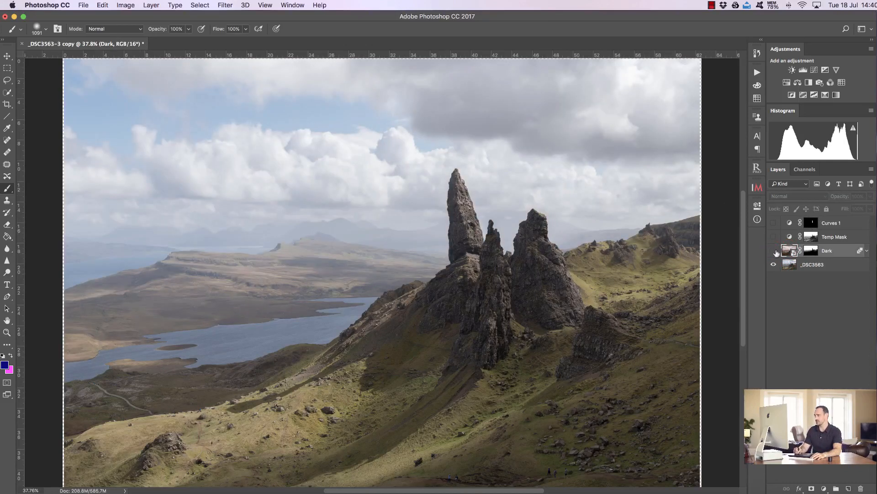
drag(776, 253, 774, 222)
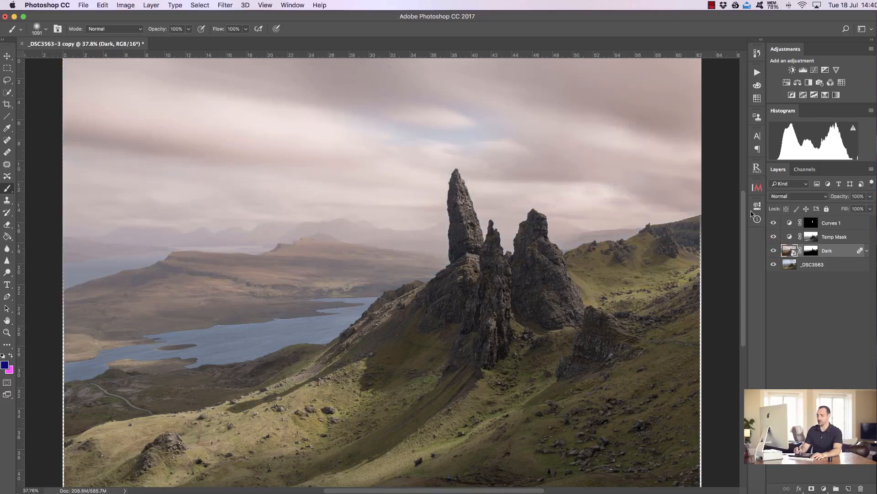
- Rasterize the Dark smart object layer
right_click(834, 252)
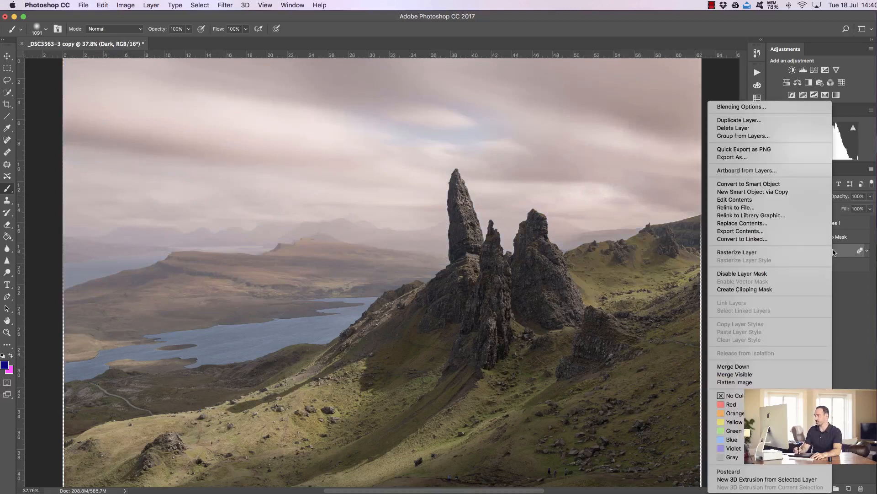
click(782, 250)
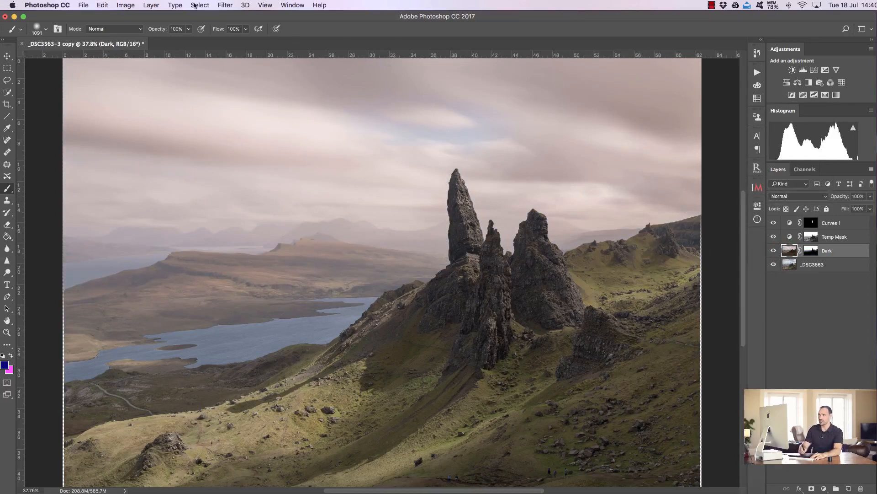
- Apply Match Color to the Dark layer with _DSC3563 as source layer, Luminance 94 and Color Intensity 79
click(123, 6)
mouse_move(156, 30)
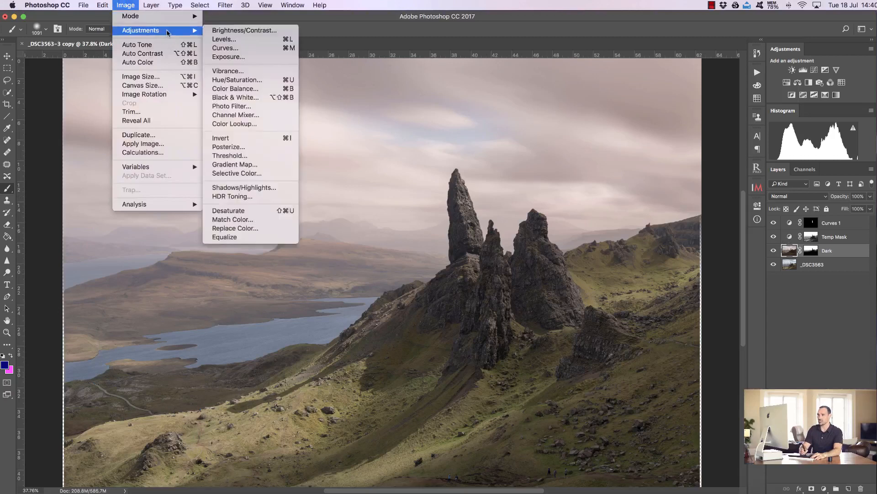
click(268, 220)
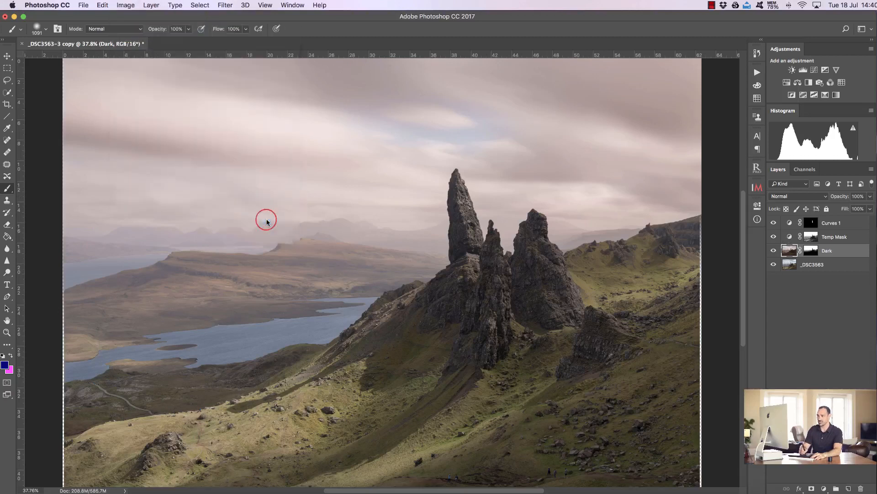
click(632, 332)
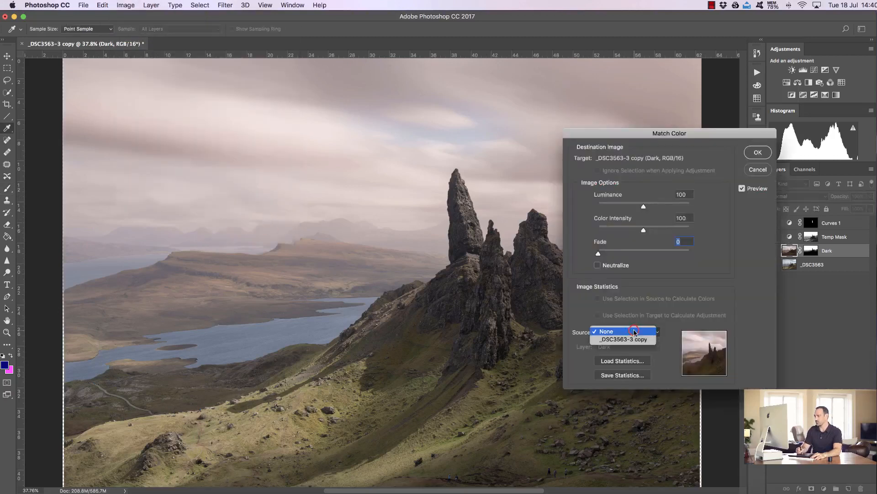
click(633, 339)
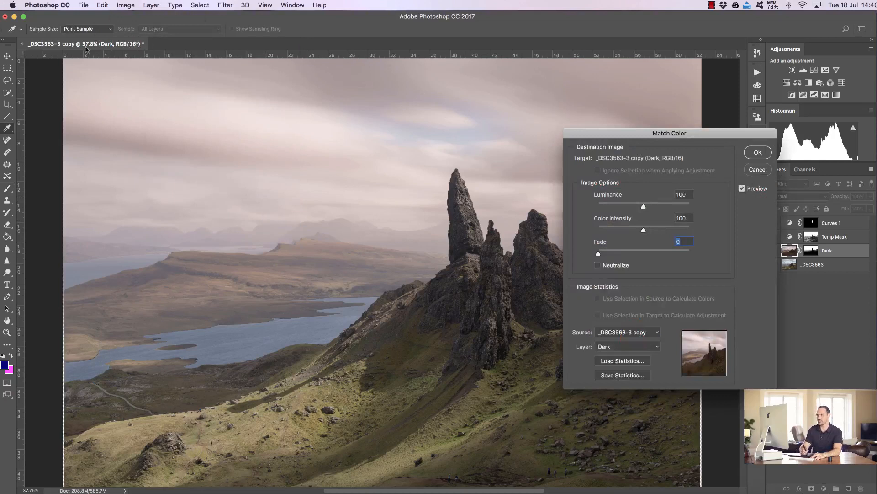
drag(681, 135, 756, 116)
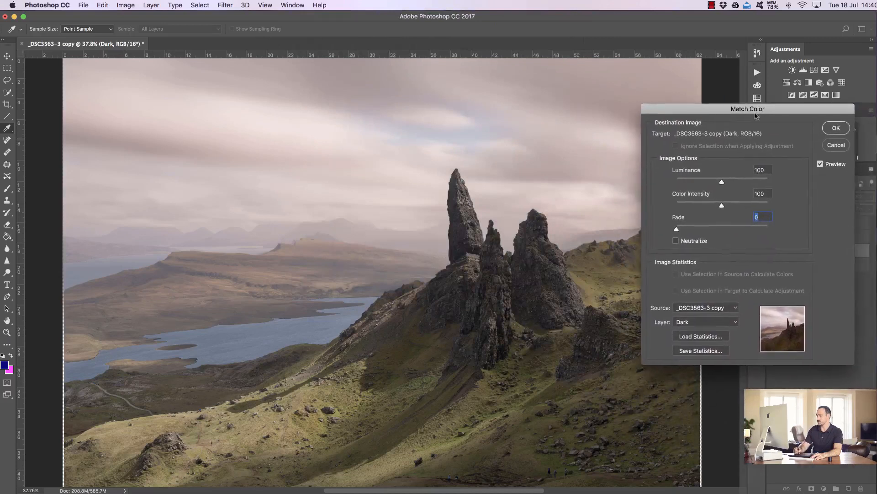
click(733, 324)
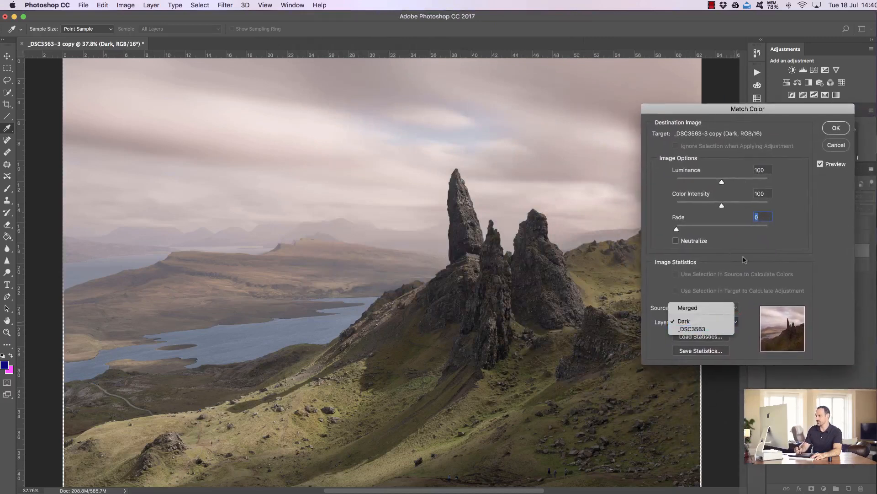
drag(759, 110, 650, 97)
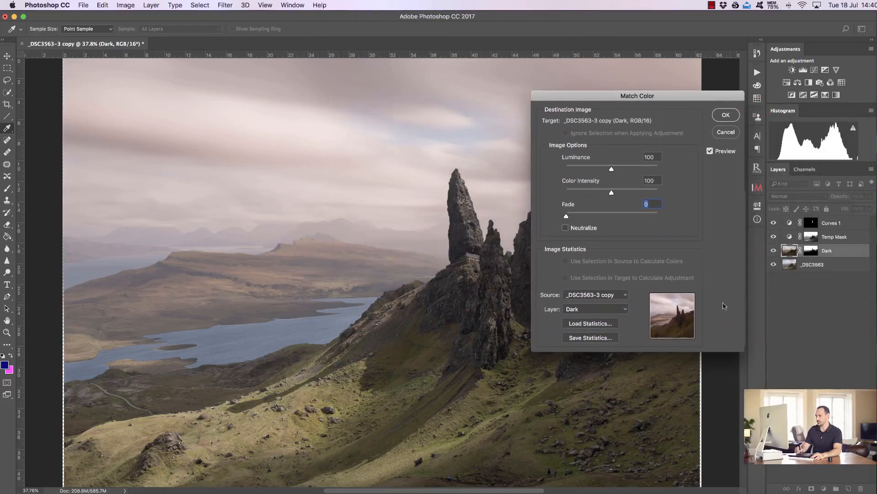
click(620, 309)
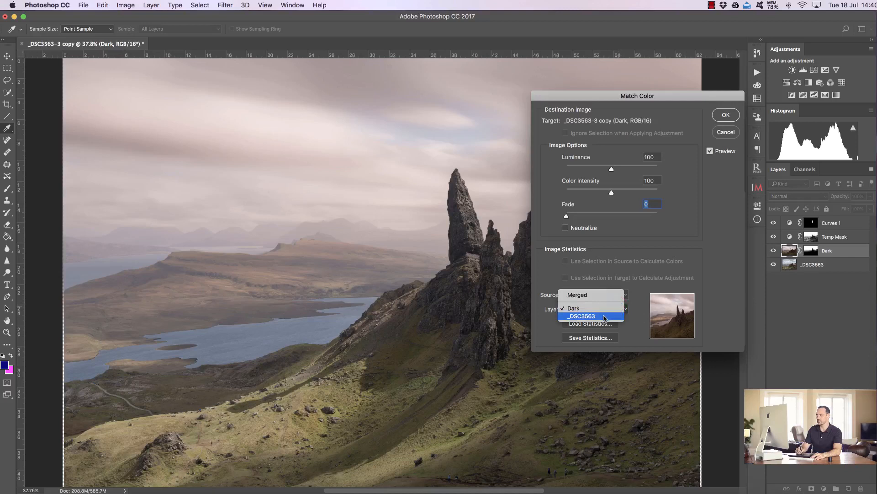
click(603, 316)
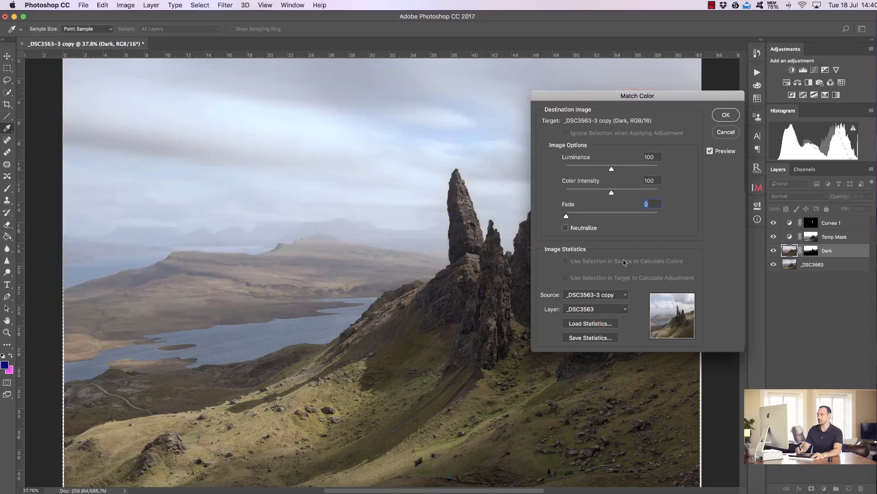
drag(660, 94, 789, 80)
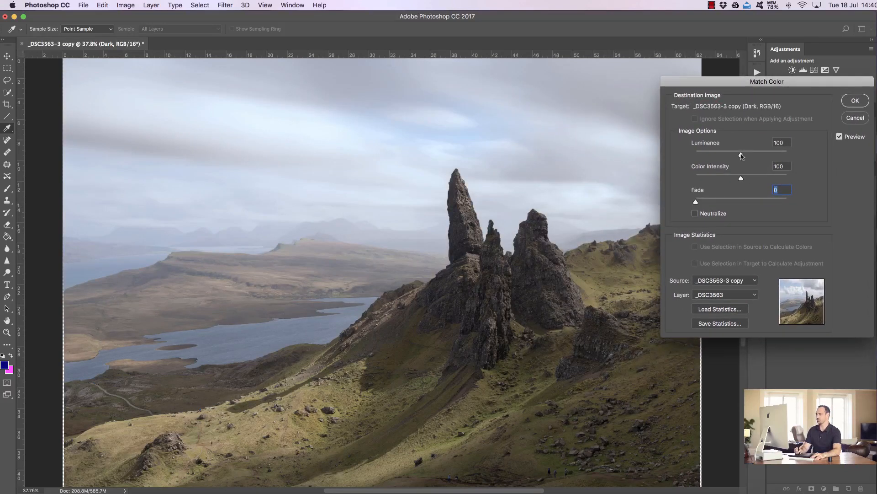
drag(741, 180, 732, 180)
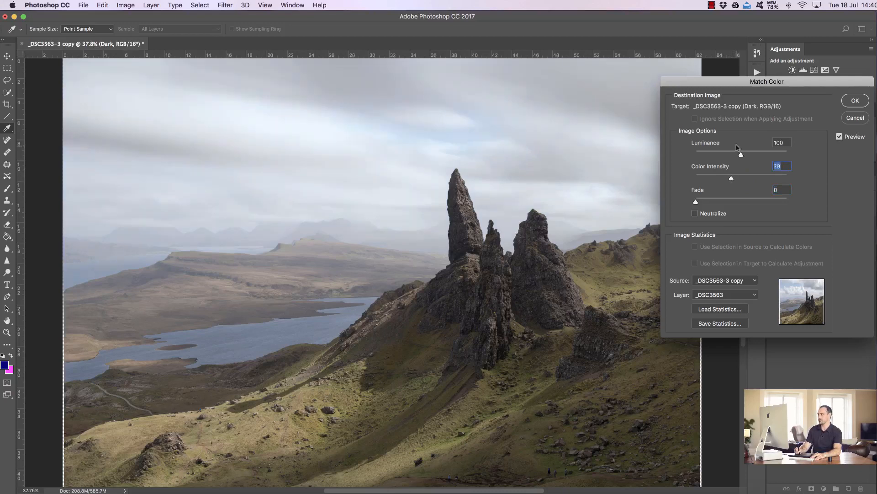
mouse_move(741, 156)
mouse_down()
mouse_move(730, 158)
mouse_move(749, 155)
mouse_up()
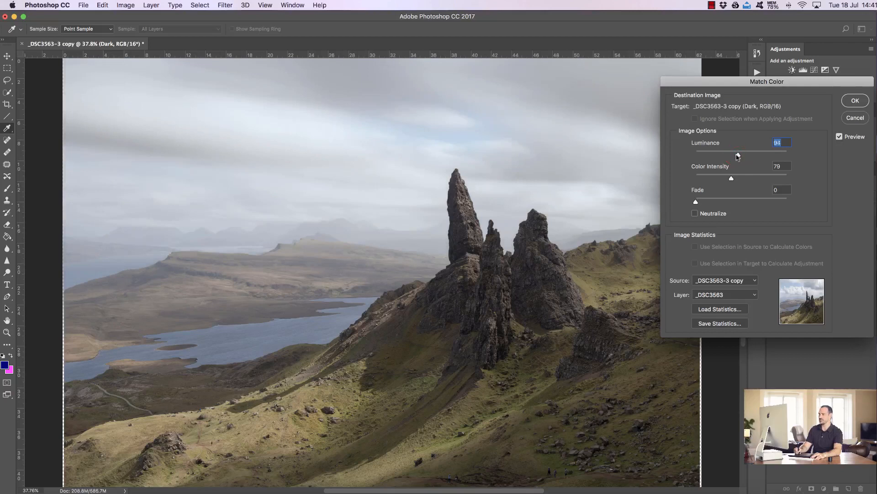
click(853, 101)
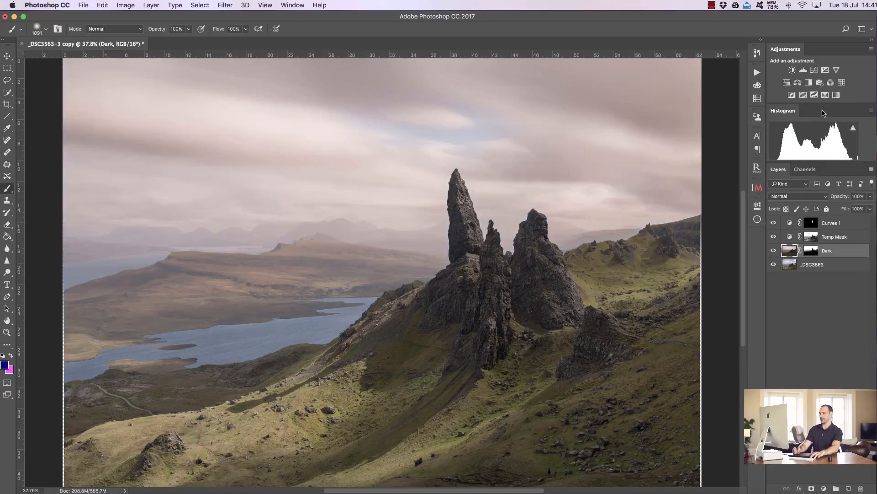
- Undo the Match Color adjustment and make Curves 1 visible again
key(super+z)
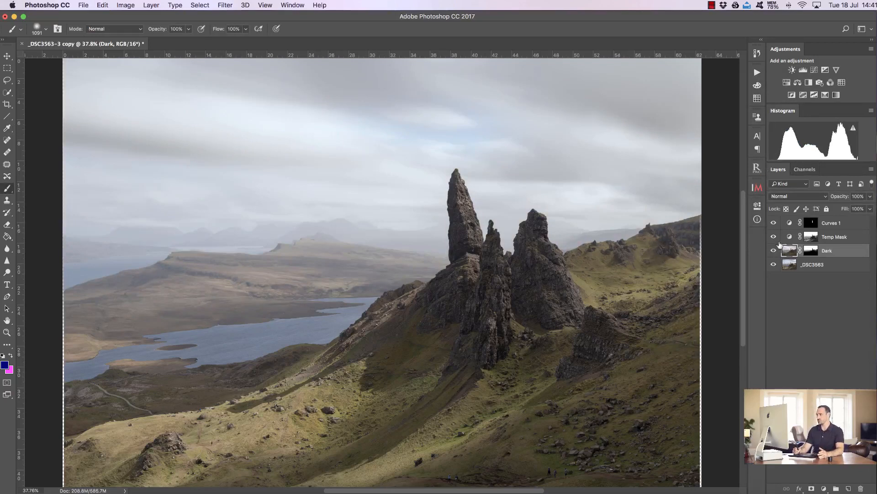
mouse_move(773, 251)
mouse_down()
mouse_move(775, 222)
mouse_move(774, 254)
mouse_up()
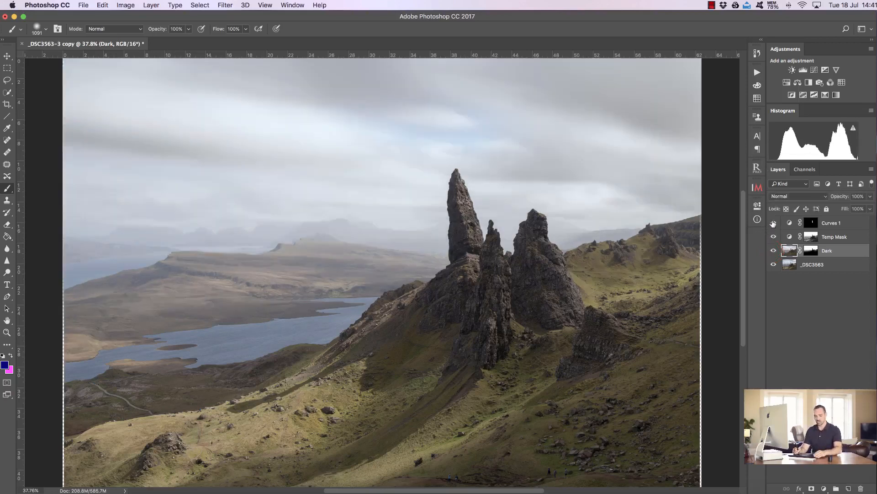
click(774, 222)
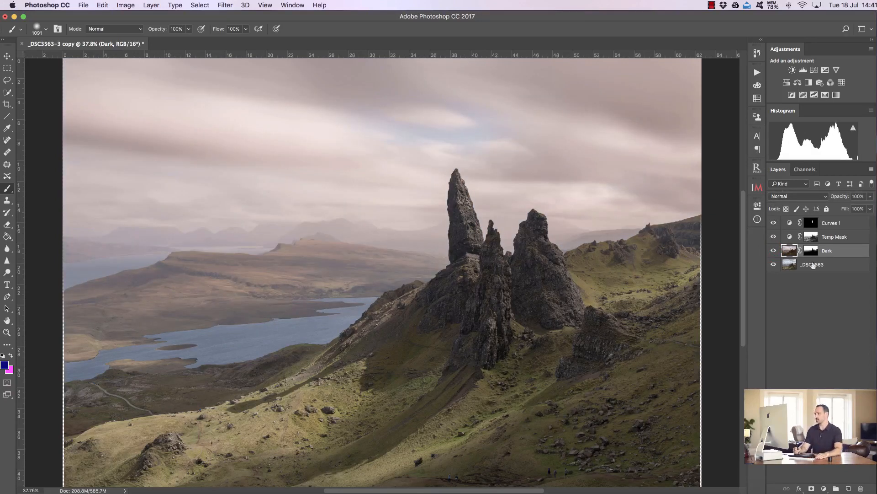
- Apply Match Color to the _DSC3563 layer with Dark as the source layer, Luminance 187 and Color Intensity 86
click(792, 268)
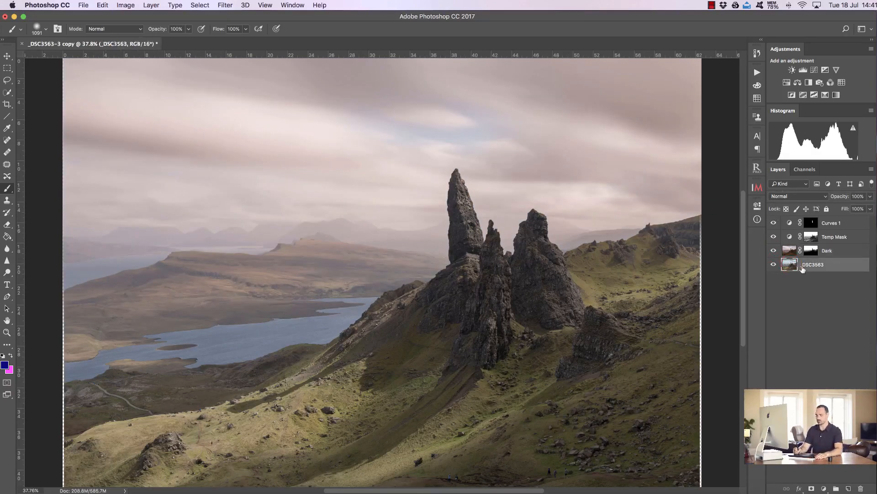
click(126, 6)
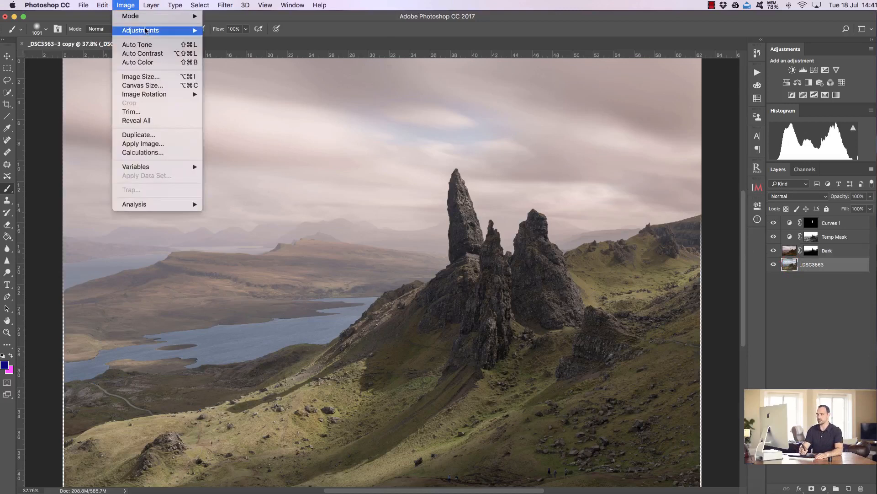
mouse_move(173, 30)
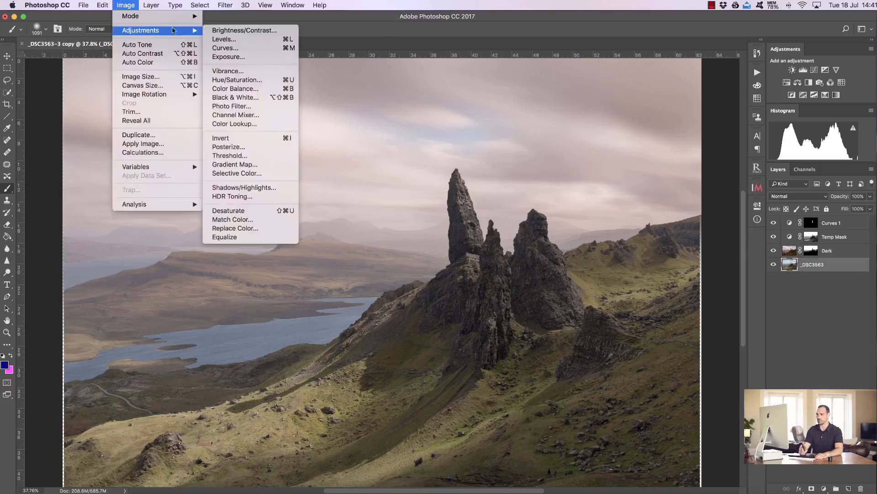
click(251, 220)
click(728, 281)
click(727, 291)
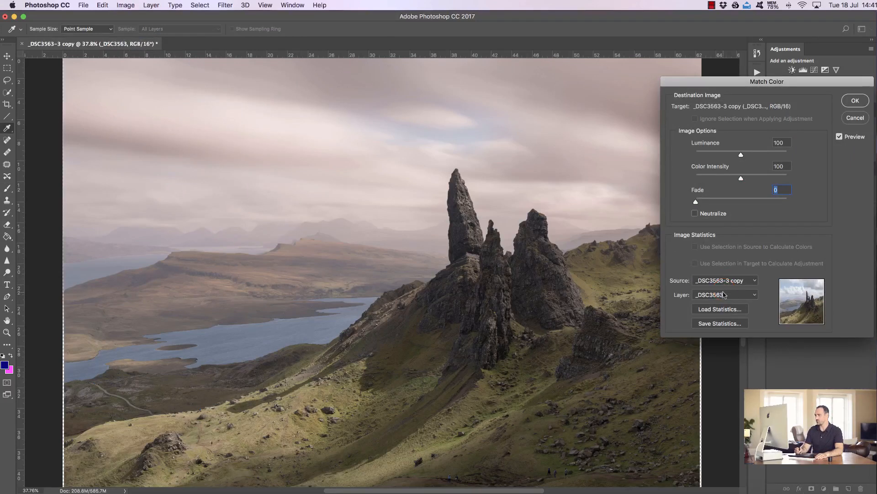
click(724, 294)
click(725, 286)
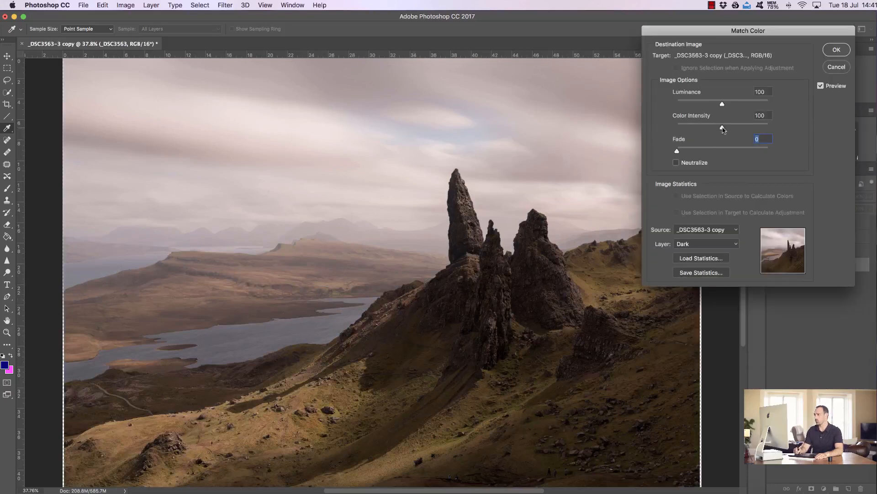
click(724, 104)
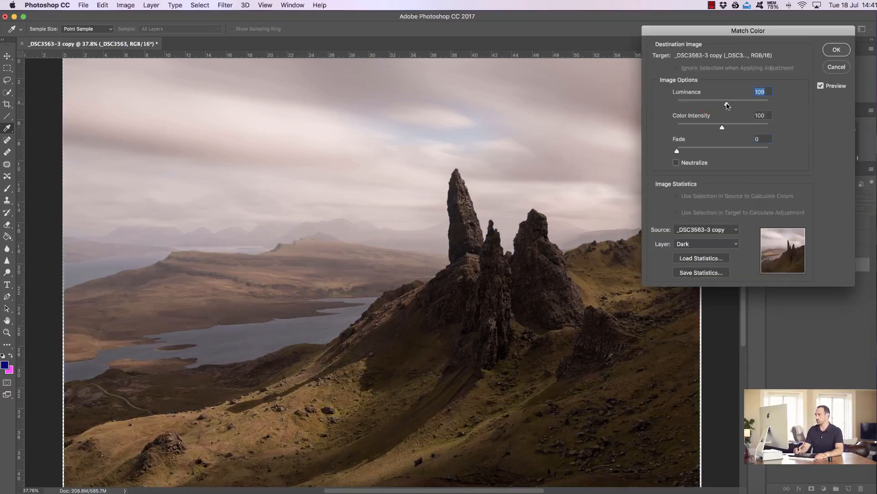
drag(728, 105, 759, 105)
click(752, 109)
drag(722, 128, 719, 128)
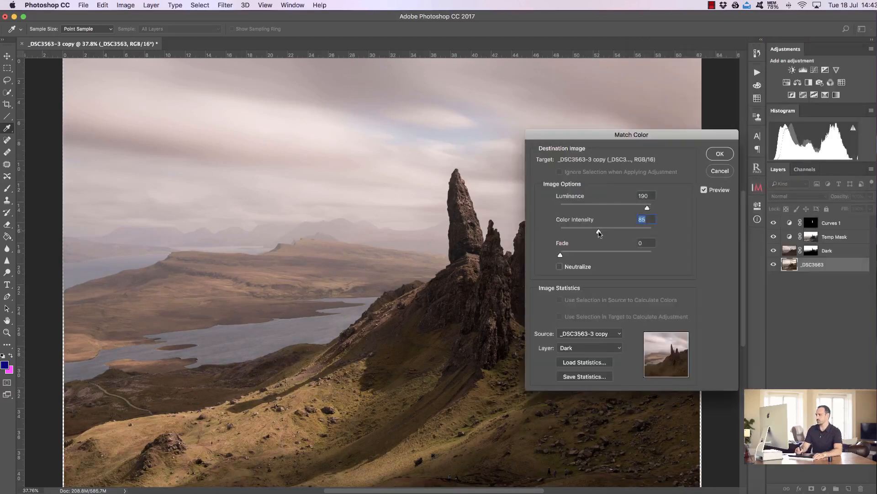
drag(600, 233, 600, 233)
mouse_move(648, 209)
mouse_down()
mouse_move(687, 192)
mouse_move(645, 211)
mouse_up()
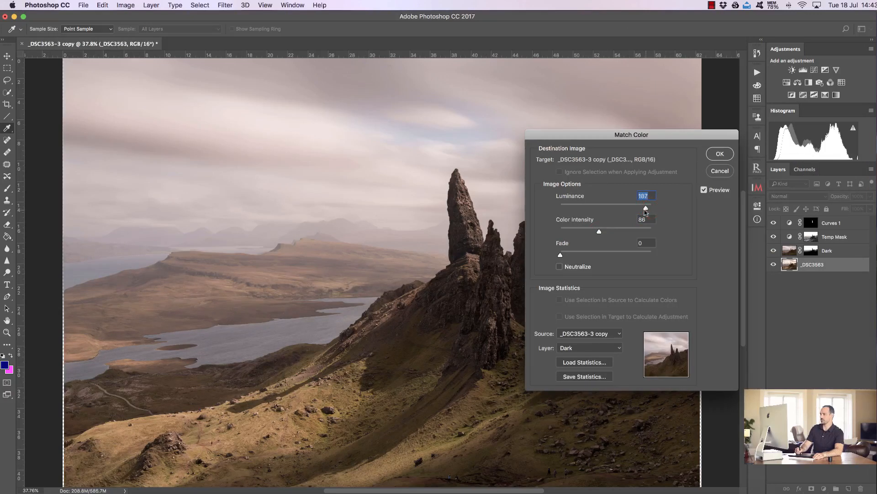
click(720, 154)
- Compare the Dark layer with its mask disabled and re-enabled, hiding the Temp Mask and Curves 1 layers
key(b)
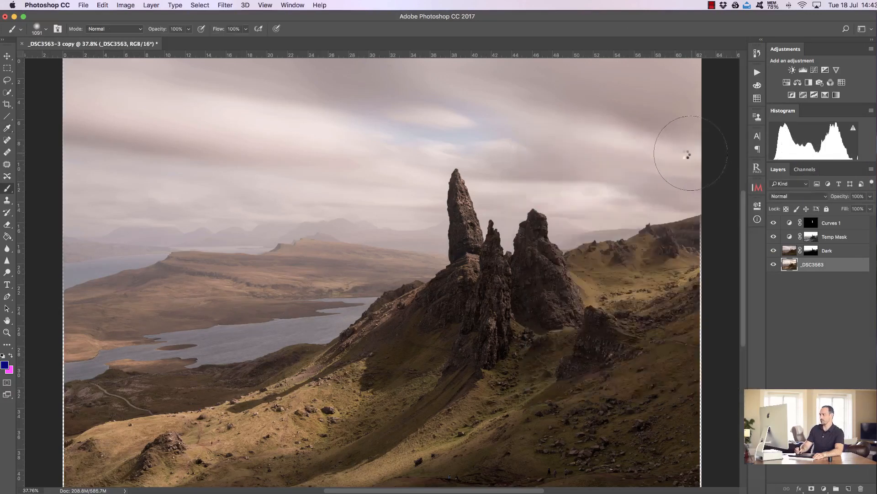
click(810, 252)
right_click(810, 252)
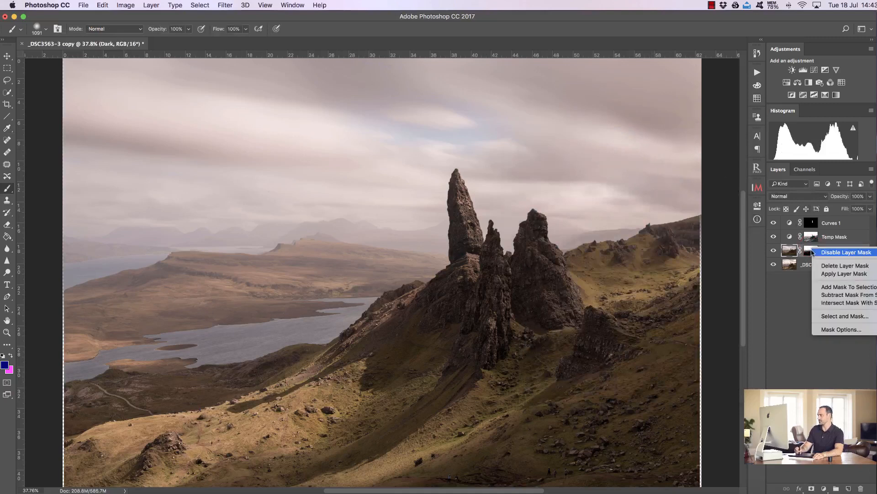
click(823, 252)
click(774, 236)
click(774, 223)
click(774, 250)
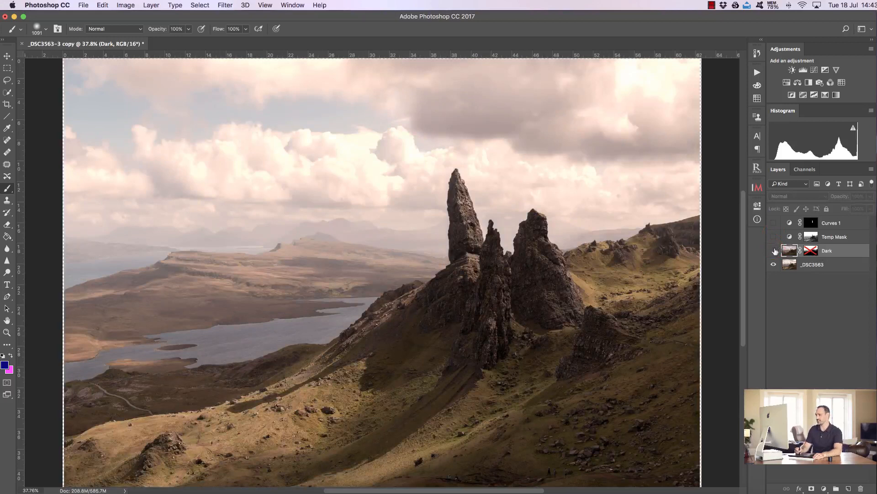
click(774, 251)
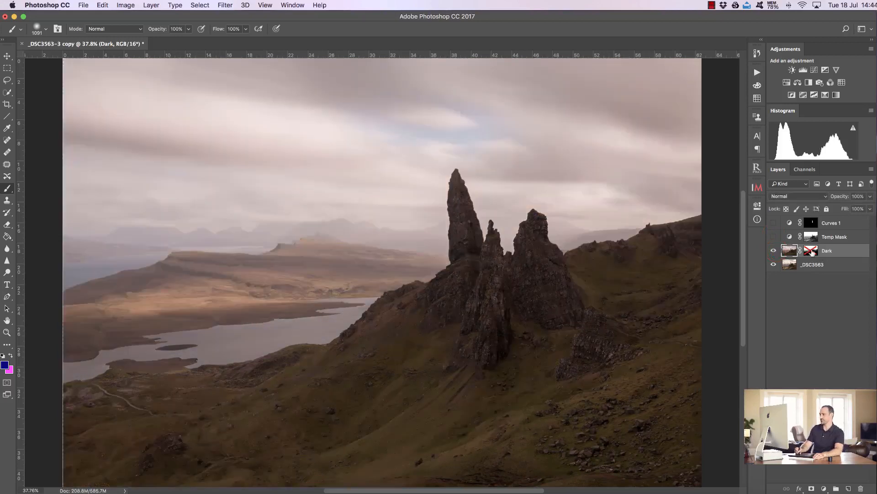
shift+click(811, 251)
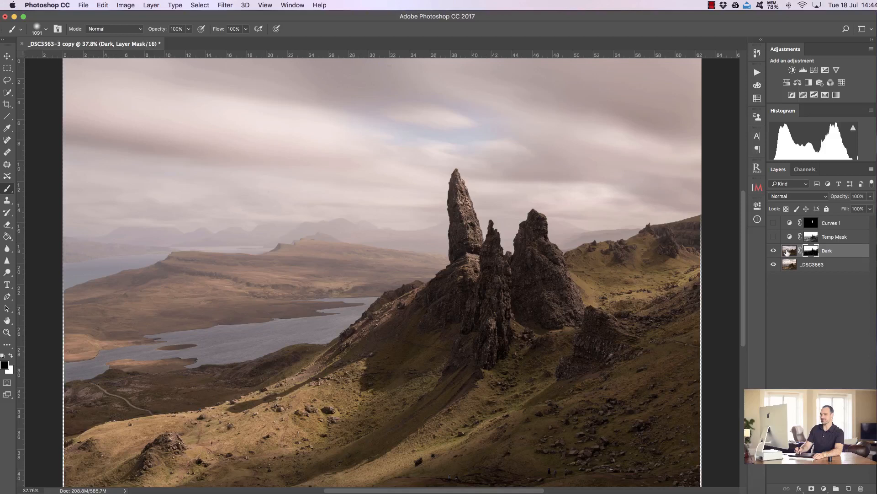
- Show the Curves 1 layer again and delete the Temp Mask layer
click(774, 223)
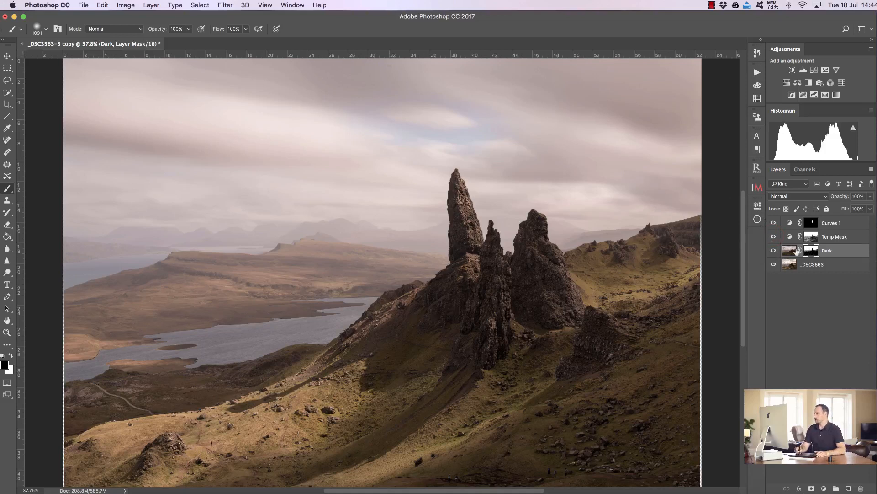
click(841, 238)
drag(851, 238, 861, 488)
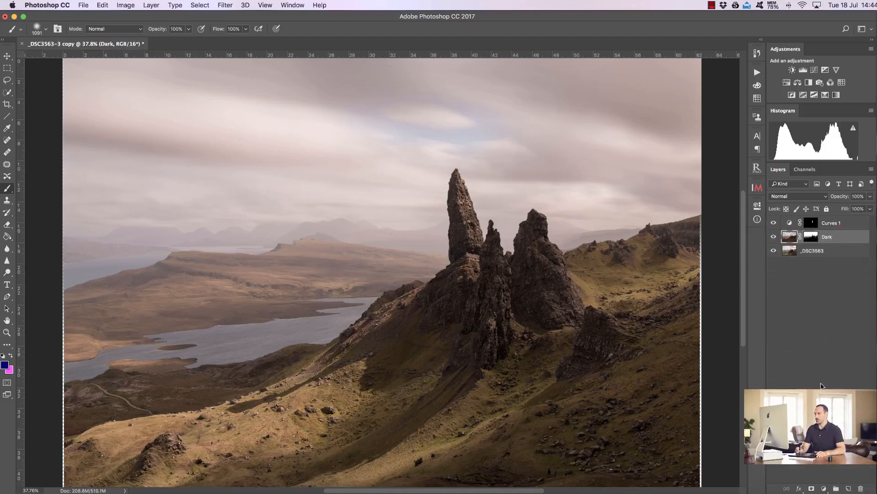
- Load the Dark layer mask as a selection and add a new Curves adjustment layer from it
click(811, 237)
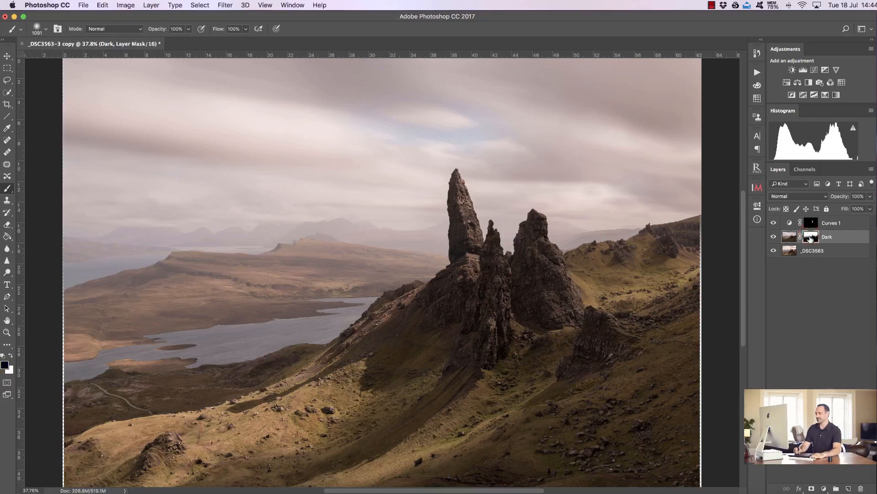
super+click(814, 237)
click(829, 224)
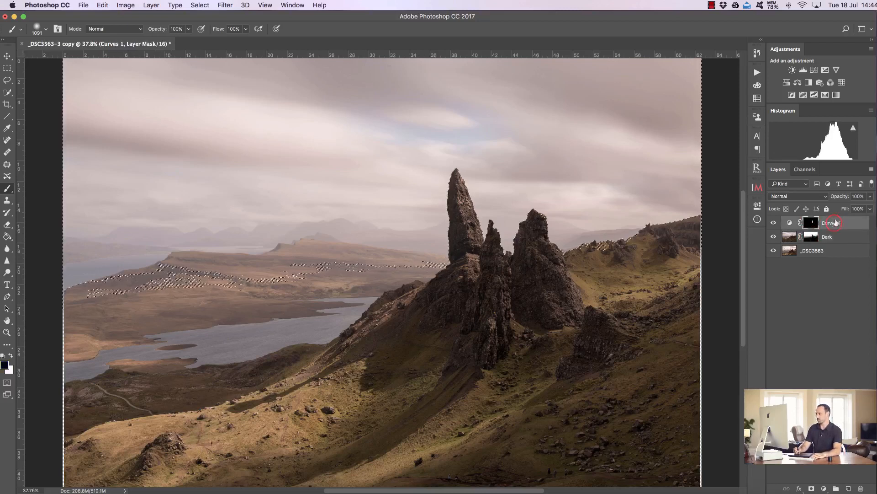
click(815, 71)
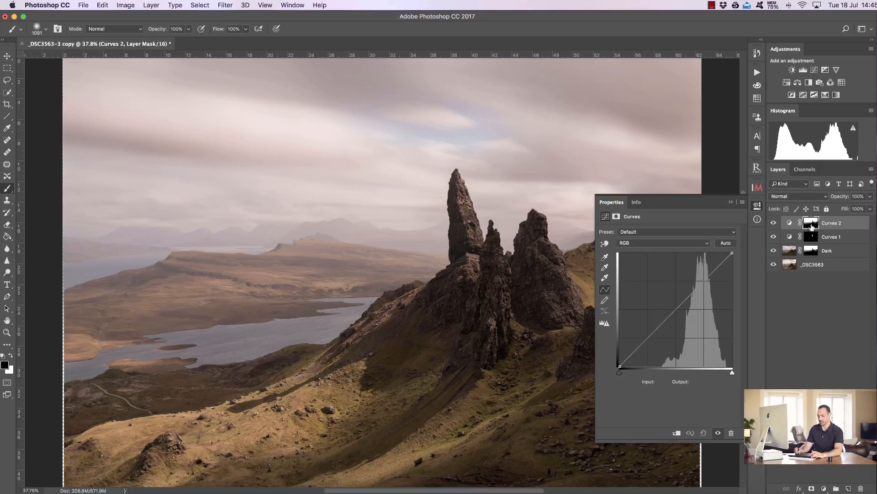
- Inspect the Curves 2 mask and darken the curve with a point at input 99, output 80
alt+click(810, 224)
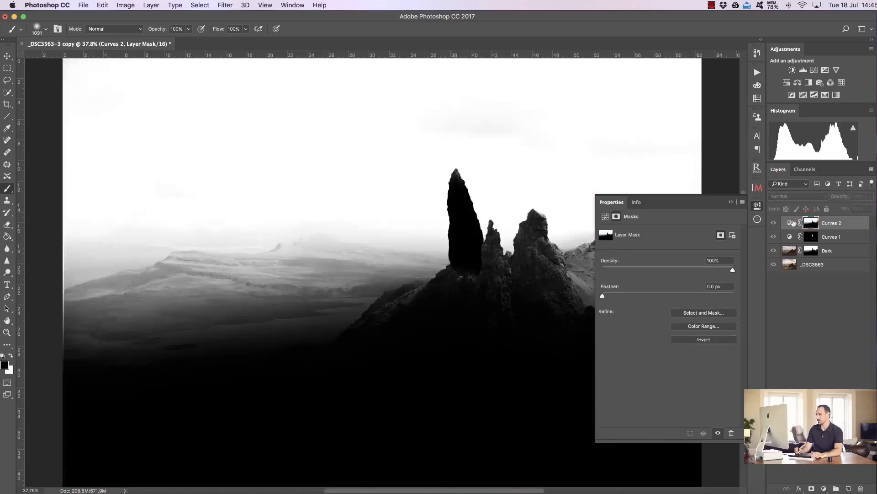
click(790, 223)
drag(664, 324, 663, 332)
key(Up)
key(Up)
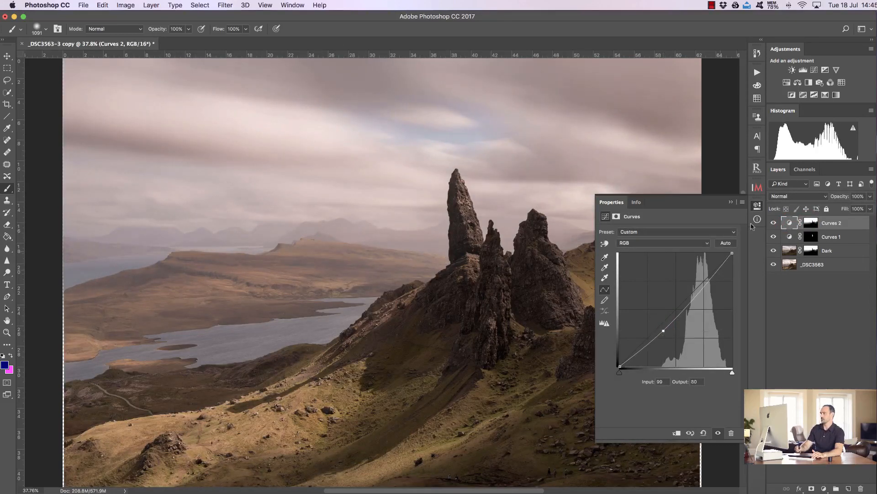
click(731, 203)
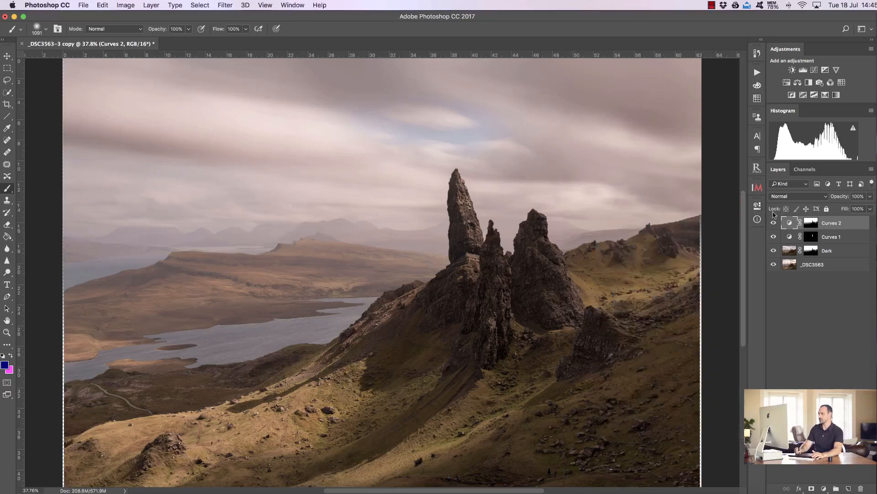
- Toggle the Curves 2 layer's visibility to compare the image with and without it
click(772, 222)
click(772, 222)
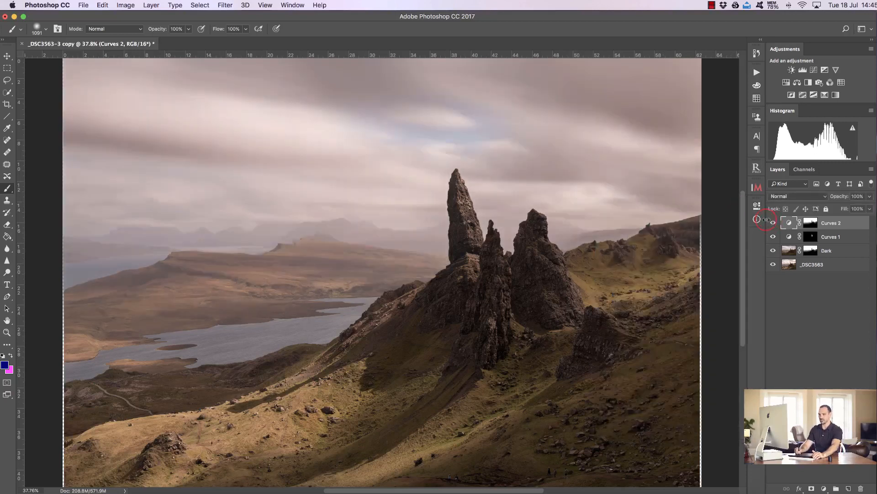
click(773, 223)
click(773, 223)
click(772, 223)
click(771, 223)
click(771, 223)
click(772, 223)
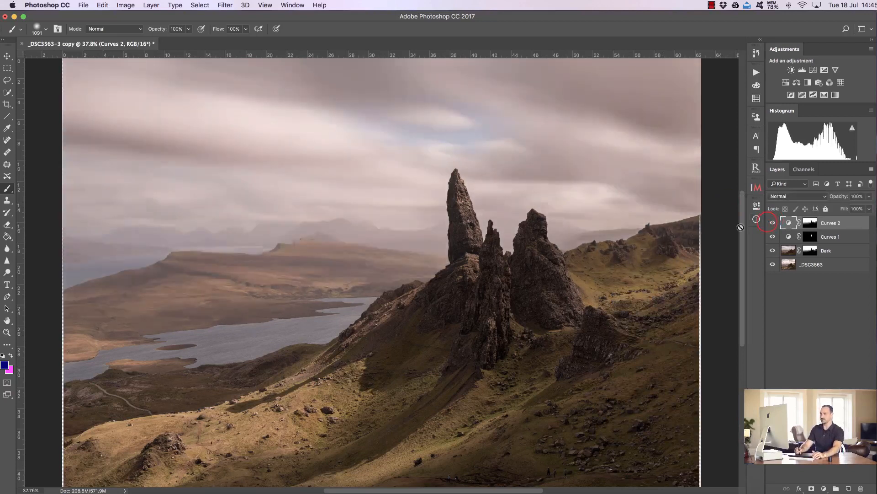
- Reopen Curves 2 and move its point to input 108, output 83
double_click(789, 222)
drag(663, 330, 666, 329)
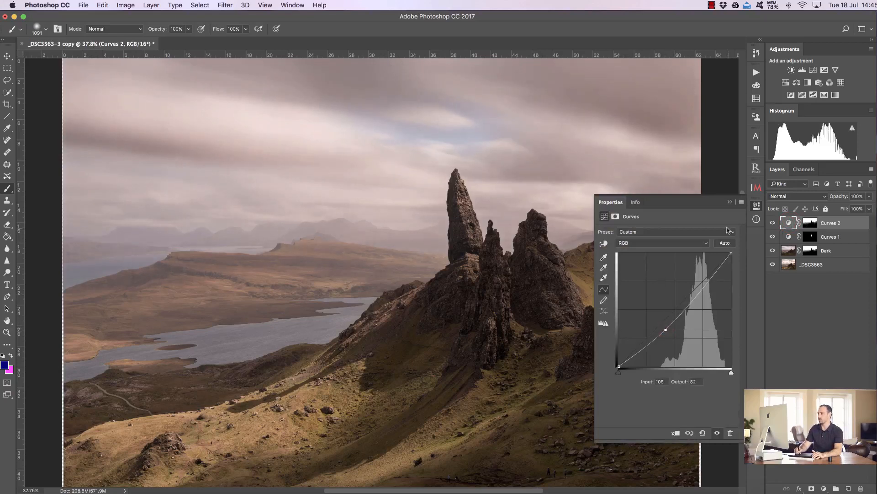
click(729, 201)
- Toggle the Curves 2 layer on and off again to judge the adjustment
click(773, 223)
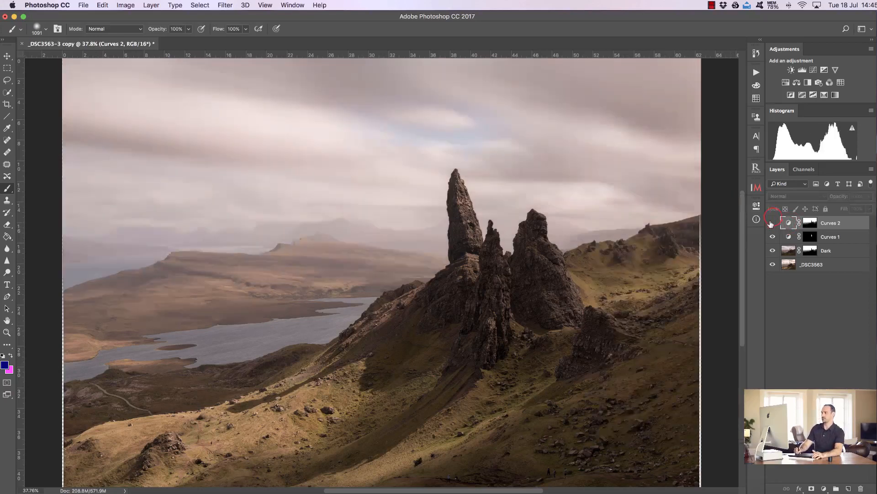
click(773, 223)
click(768, 223)
click(769, 222)
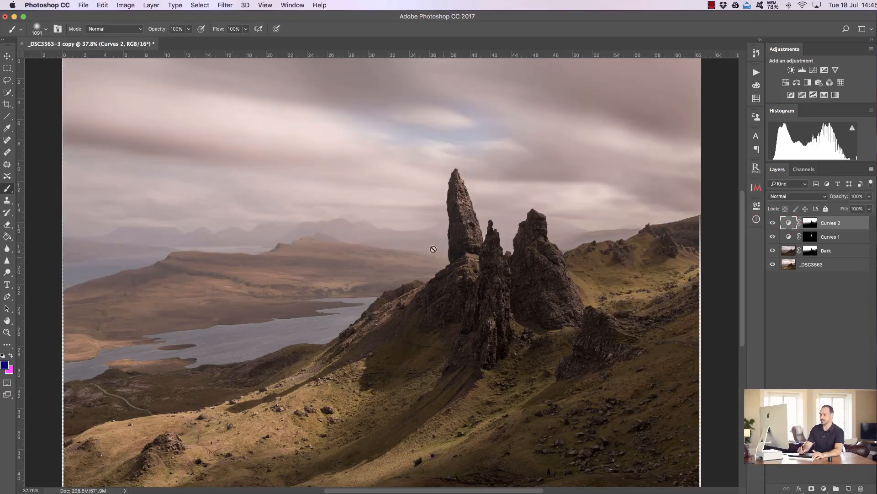
click(773, 223)
click(773, 223)
click(772, 223)
click(772, 223)
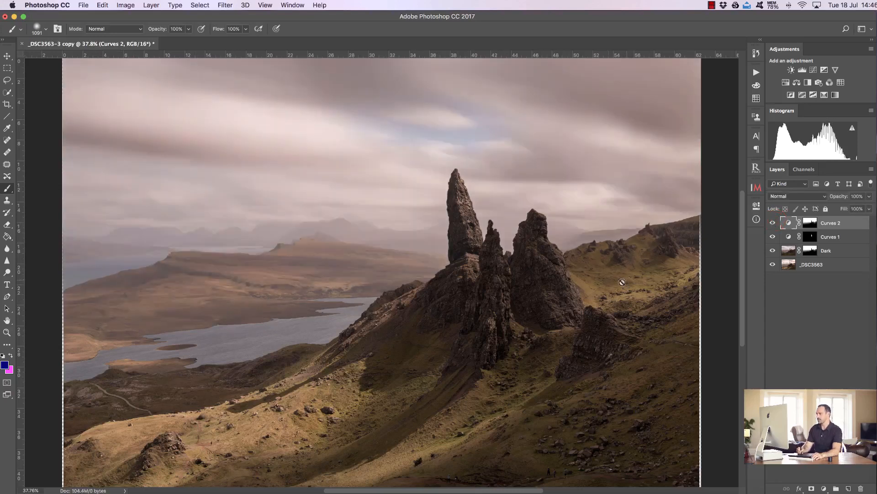
- Crop a thin strip from the image's left and right edges
click(7, 105)
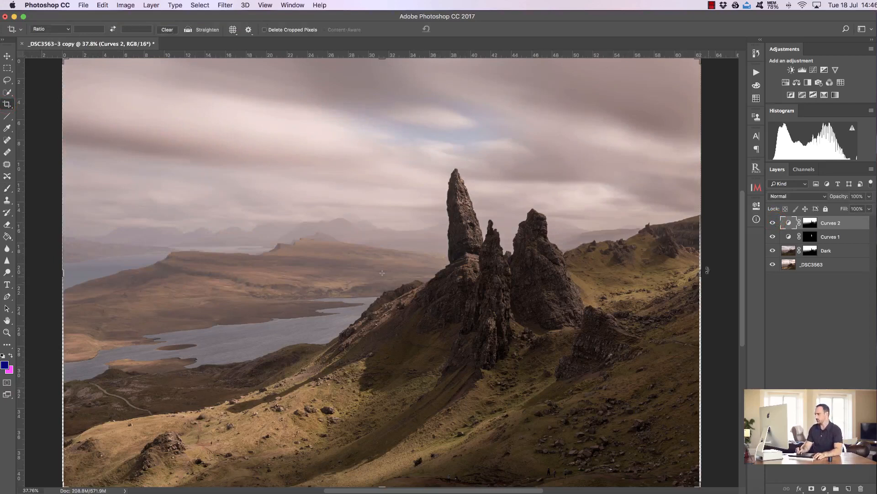
drag(701, 273, 698, 273)
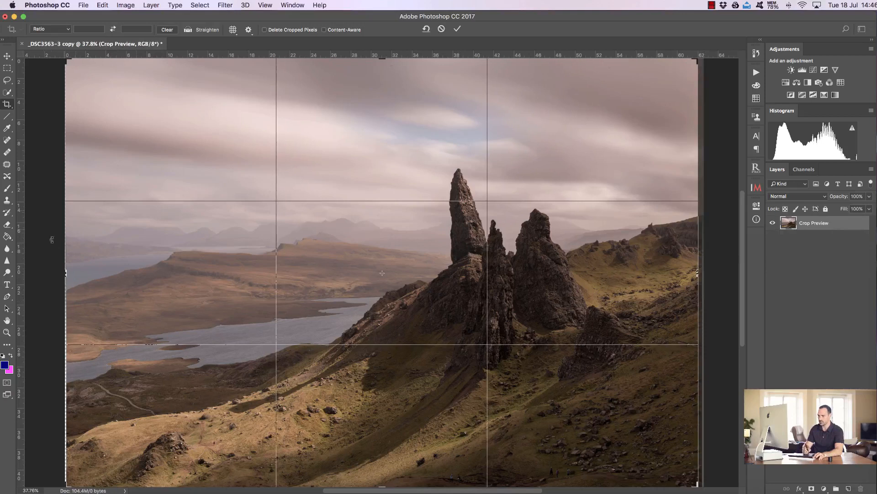
drag(65, 273, 72, 272)
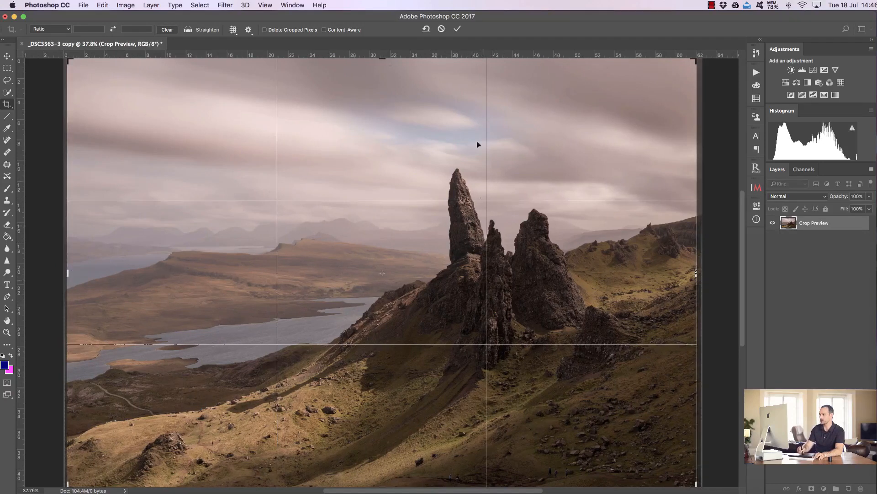
click(458, 30)
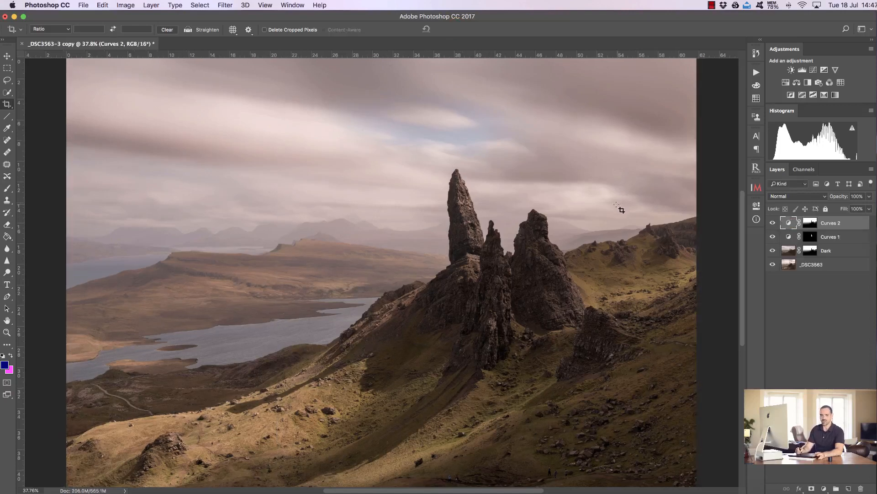
- Add a Levels adjustment layer above Curves 2, setting midtones to 0.83 and output black to 27
click(810, 222)
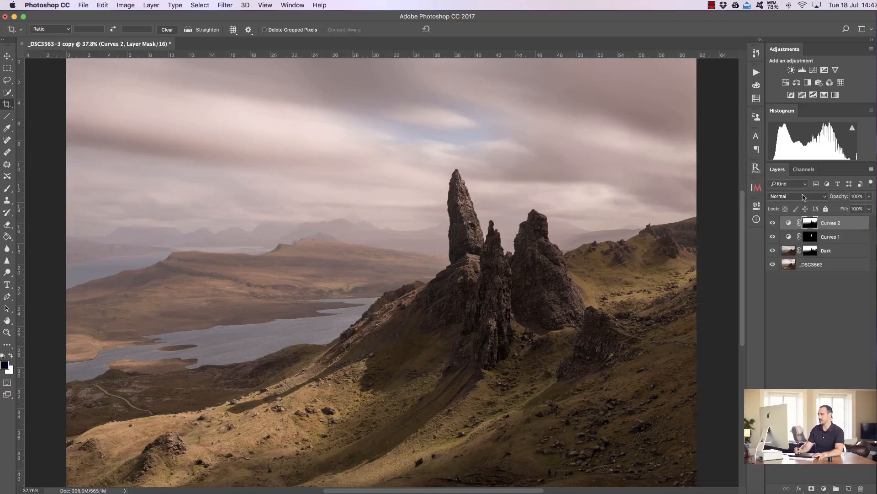
click(802, 69)
drag(614, 324, 620, 324)
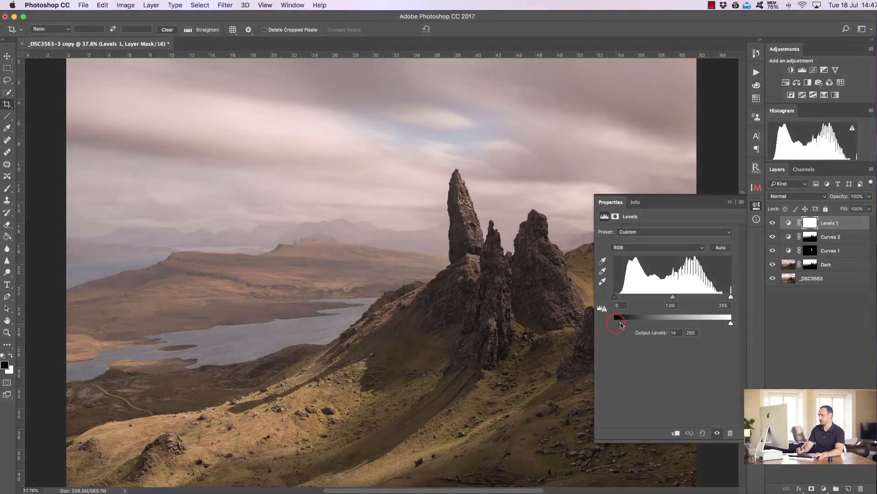
drag(673, 297, 679, 298)
drag(621, 323, 627, 325)
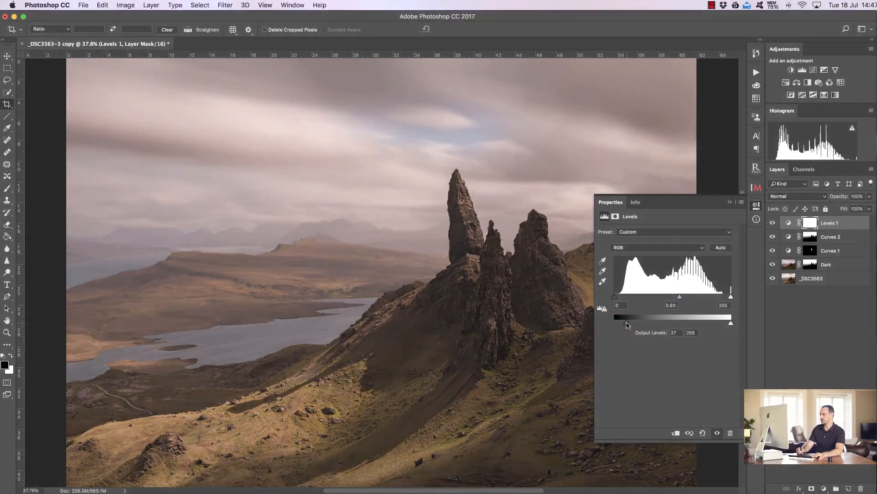
- Refine the Levels adjustment to input white 235, midtones 0.80 and output black 19, and close its properties
drag(623, 324, 623, 324)
drag(730, 299, 722, 299)
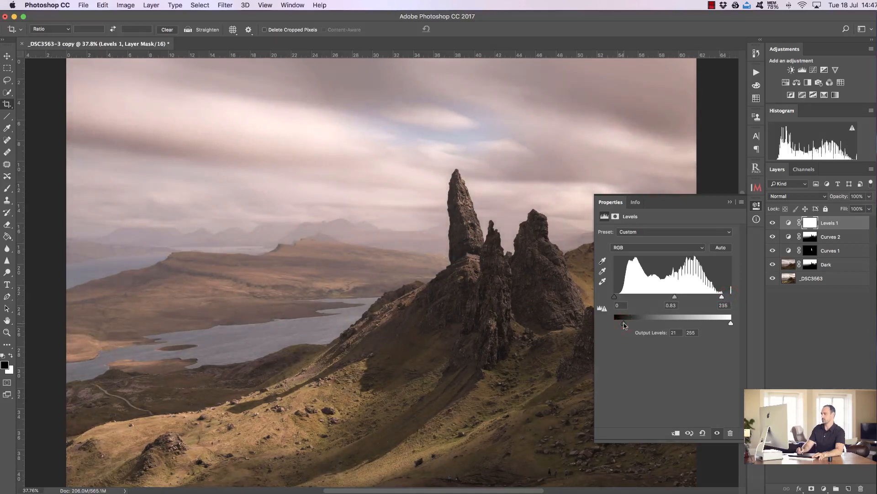
drag(622, 326, 624, 325)
drag(675, 298, 676, 299)
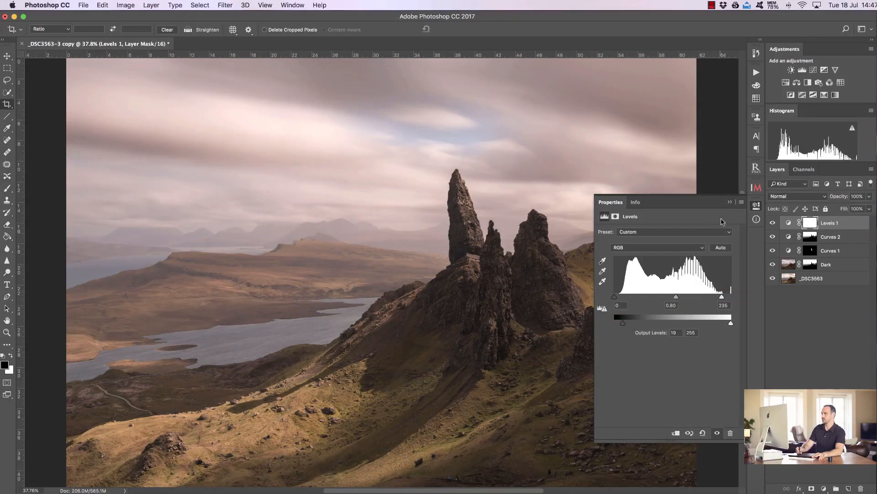
click(732, 202)
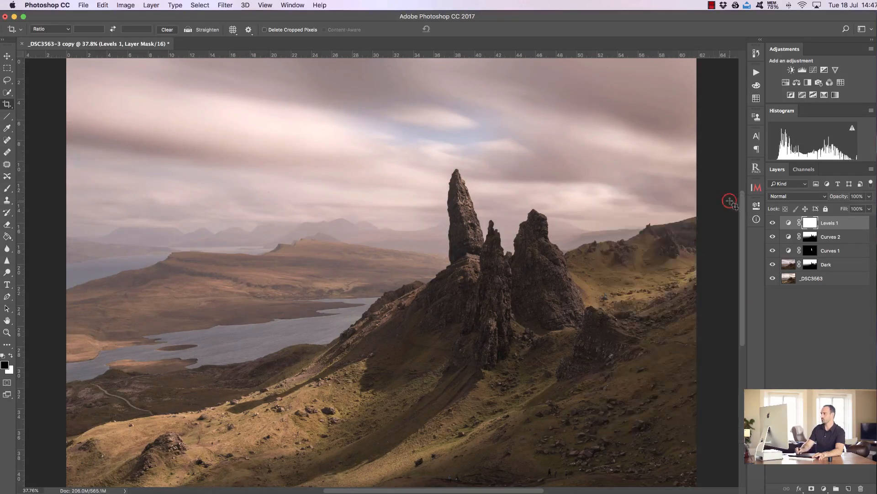
- Compare the Levels 1 layer on and off and lower its opacity to 77%
click(773, 224)
click(773, 223)
click(773, 223)
click(774, 223)
drag(837, 197, 828, 199)
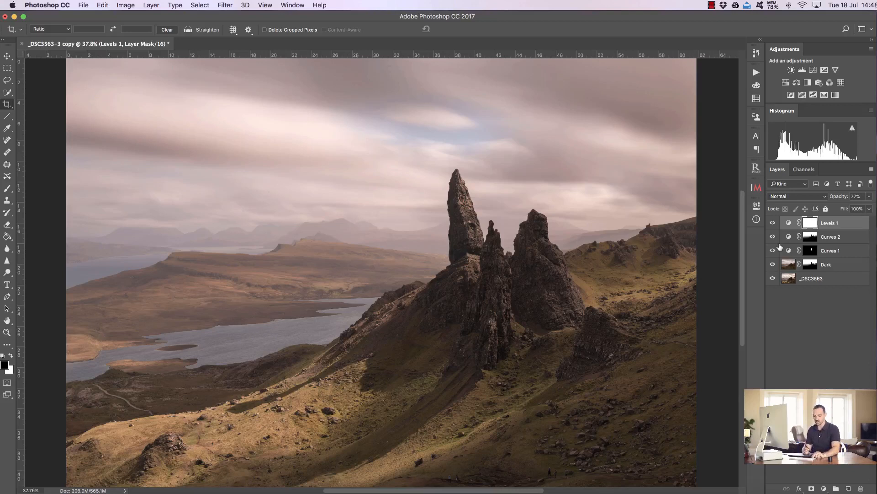
- Merge all visible layers into a new top layer and apply a Gaussian Blur with a 44.4 pixel radius
key(alt+shift+super+e)
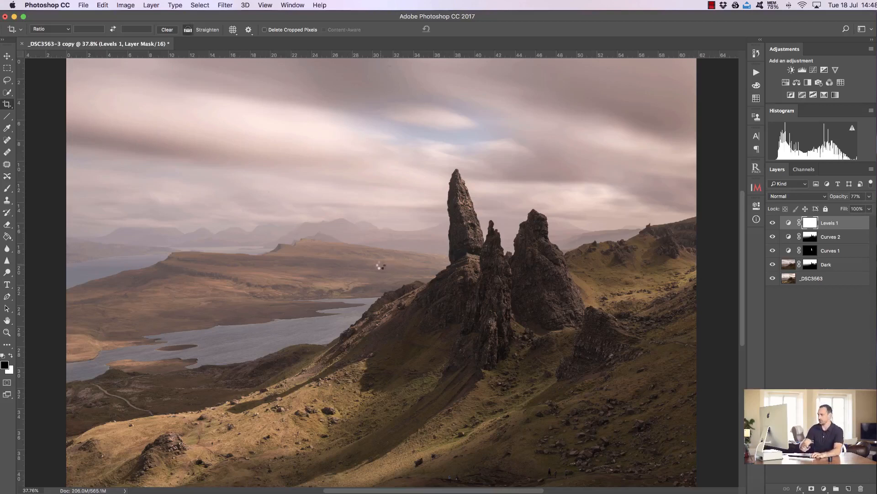
key(v)
click(225, 5)
click(231, 5)
click(231, 5)
mouse_move(247, 111)
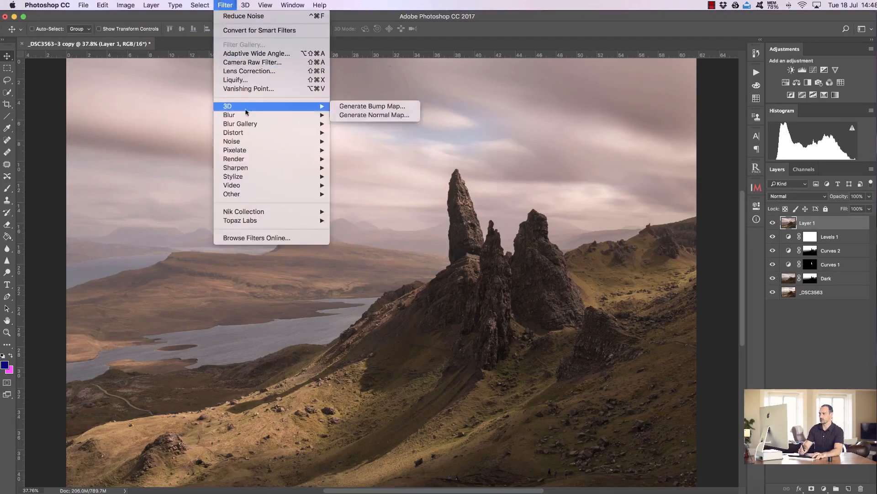
click(348, 147)
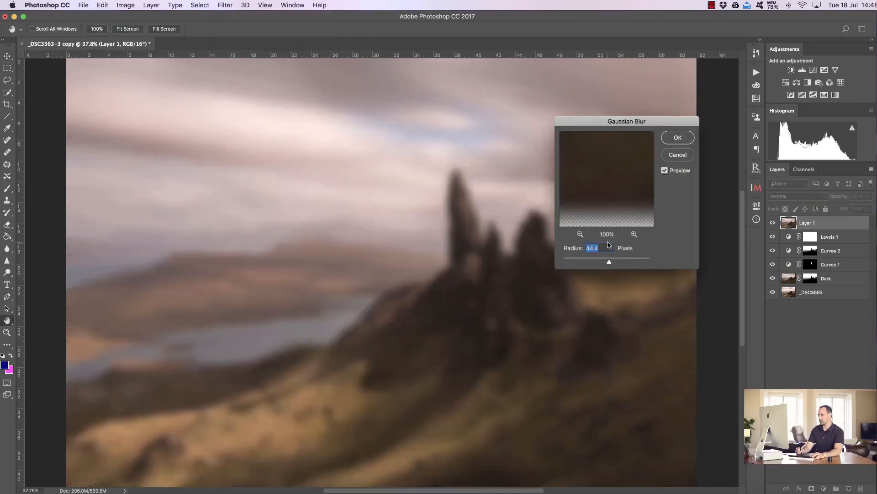
click(676, 137)
- Lower the blurred layer's opacity to 12% and compare it on and off
drag(850, 201, 803, 197)
click(773, 222)
click(772, 223)
click(772, 223)
click(772, 222)
click(772, 222)
click(772, 222)
- Apply Levels to the blurred layer, moving the input white point to 222
key(super+l)
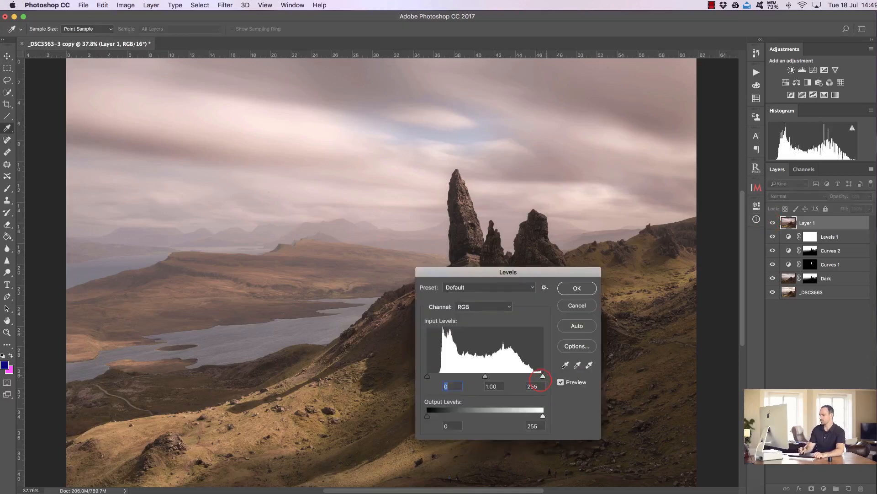
drag(542, 376, 533, 375)
drag(427, 376, 427, 378)
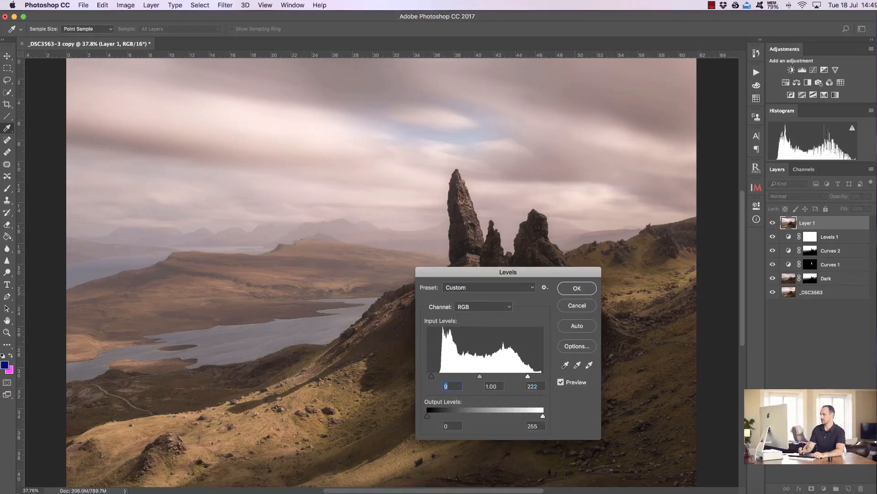
key(Return)
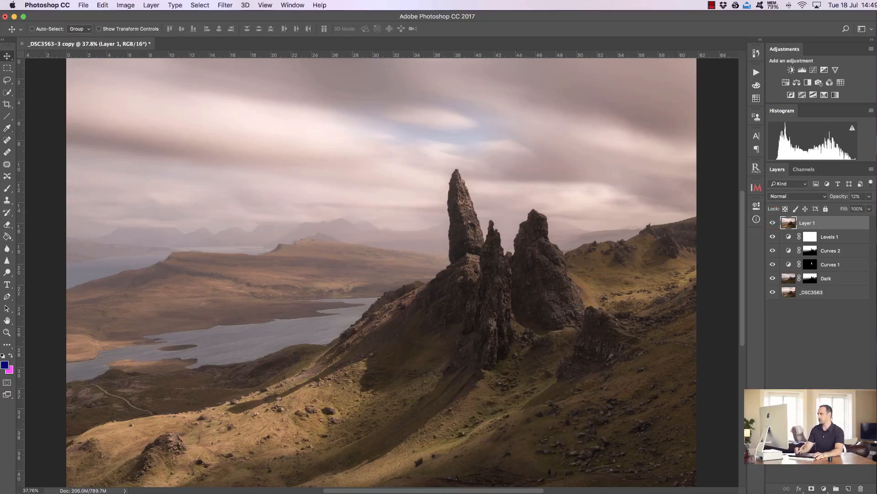
click(756, 167)
click(662, 207)
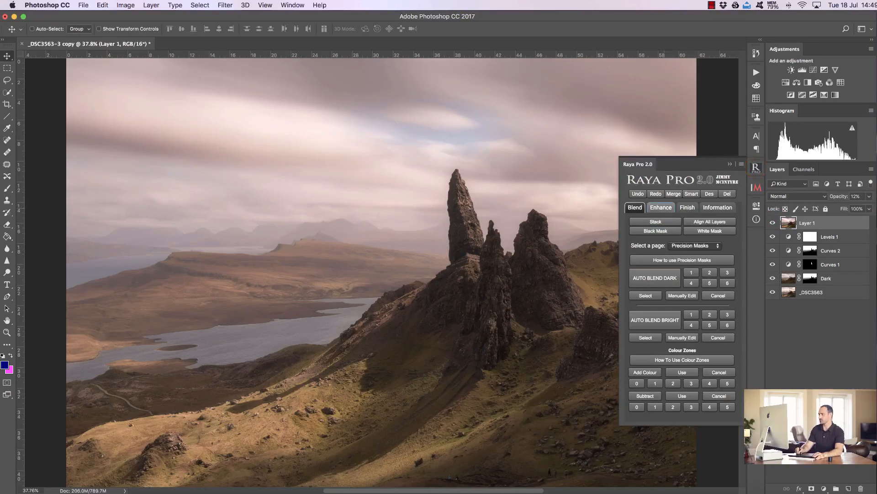
click(690, 253)
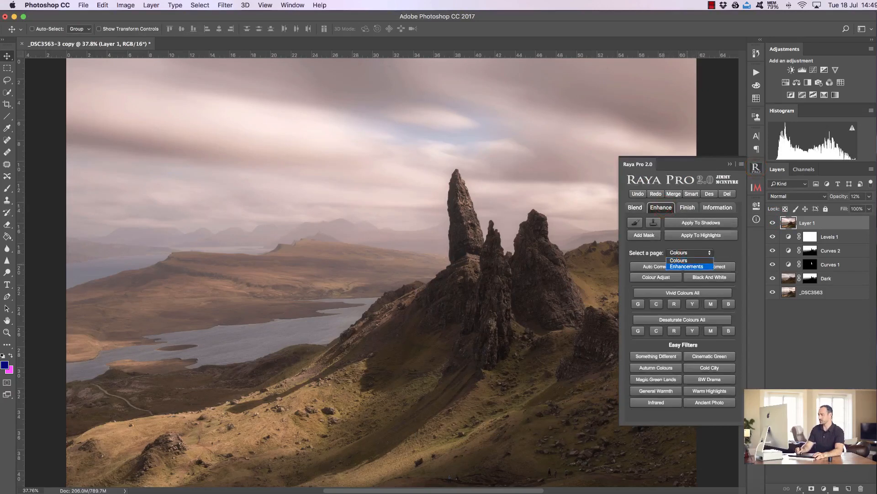
click(686, 266)
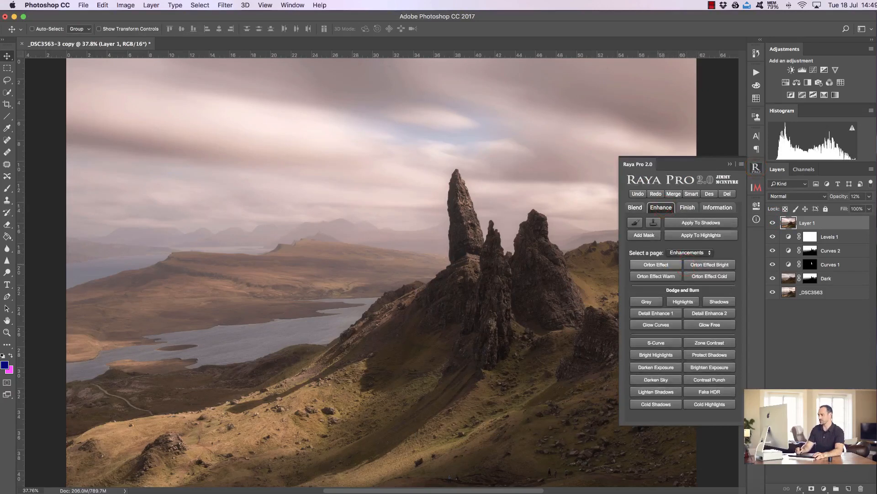
click(657, 264)
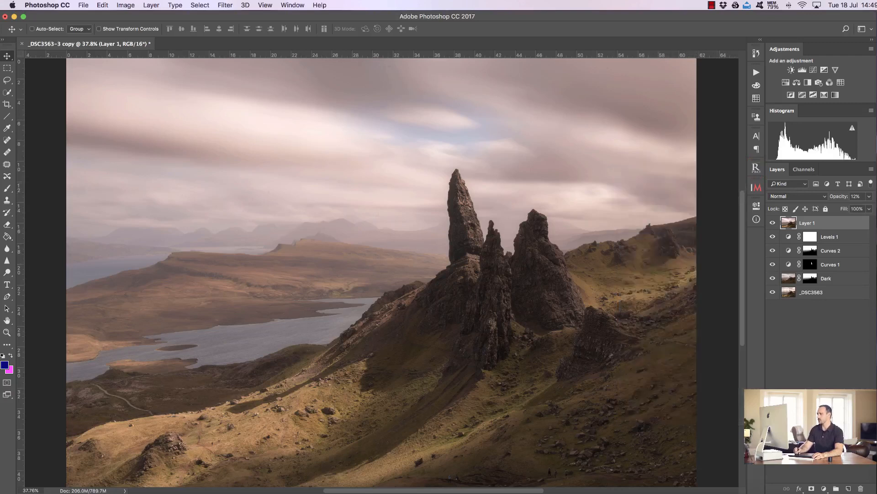
- Run the Highlights D&B action, setting its Levels midtones to 0.68 and input white to 181
click(756, 72)
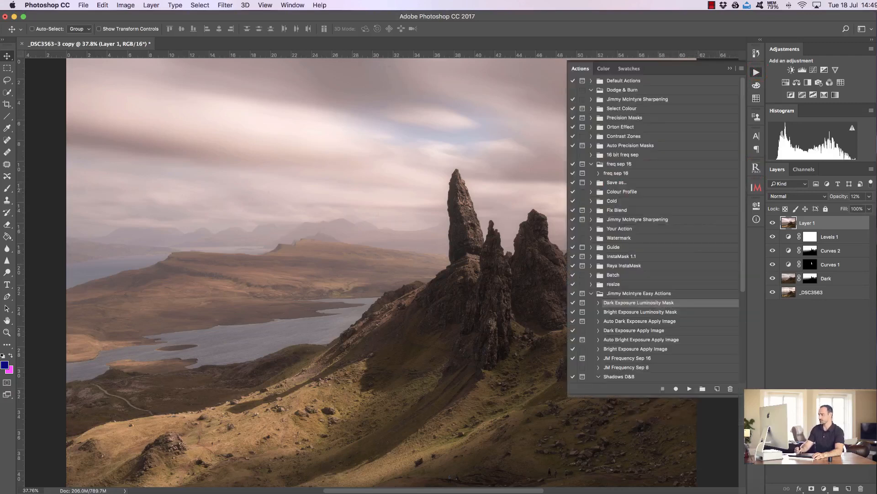
scroll(654, 229, down, 3)
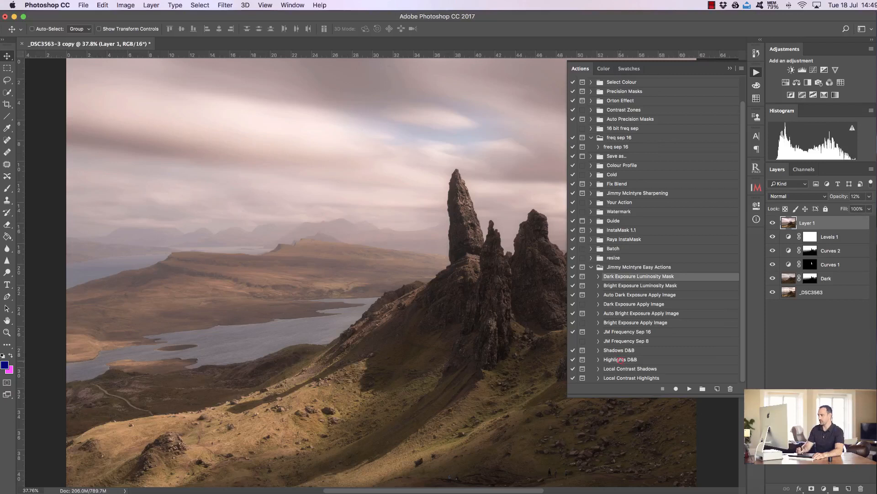
click(620, 360)
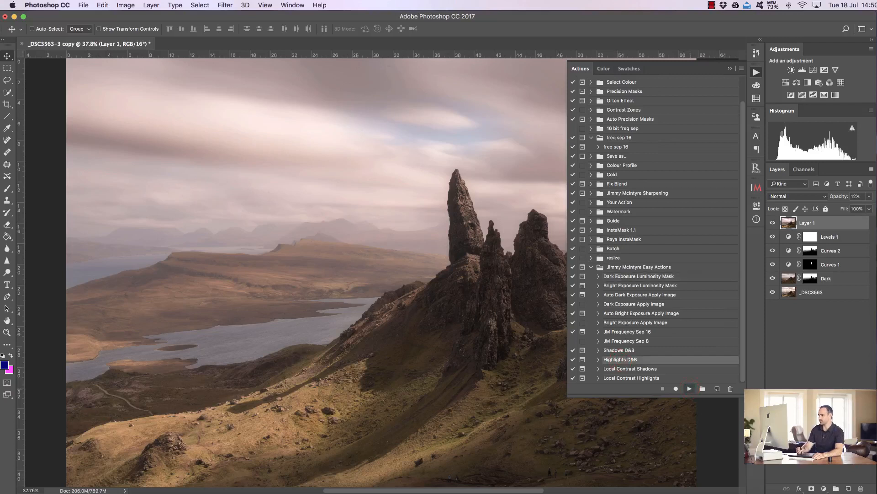
click(689, 389)
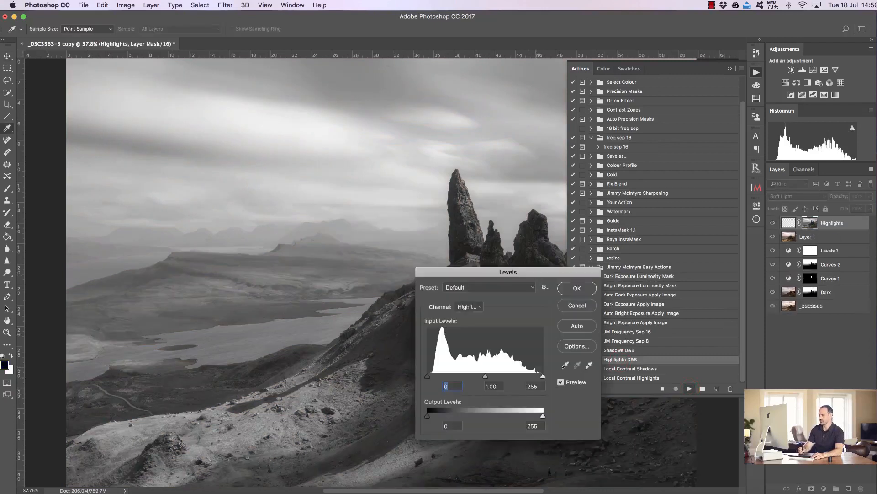
drag(542, 376, 513, 375)
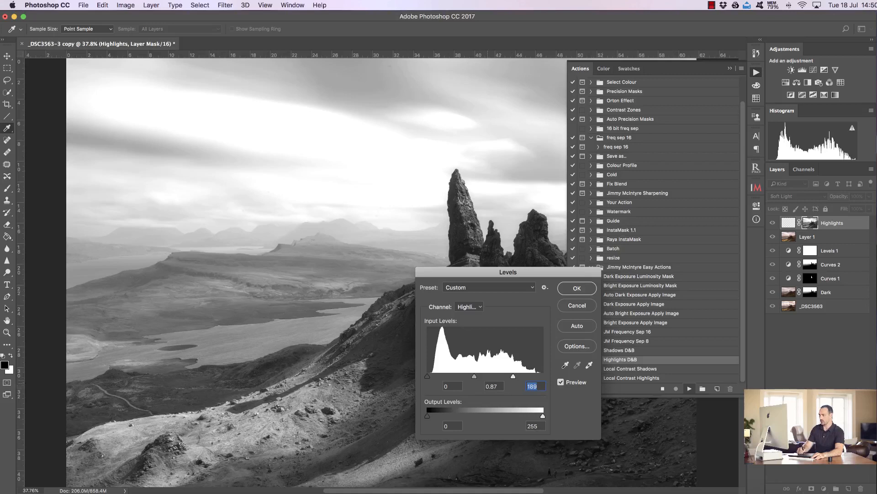
drag(474, 376, 477, 376)
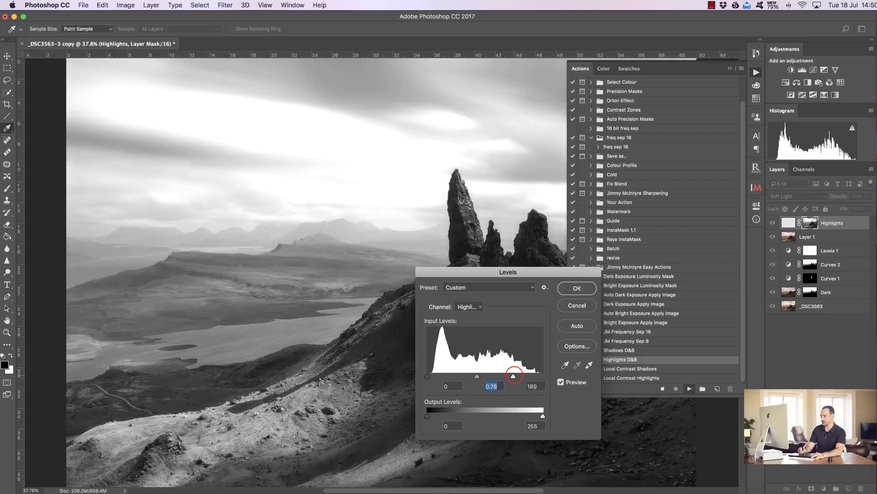
drag(514, 375, 478, 375)
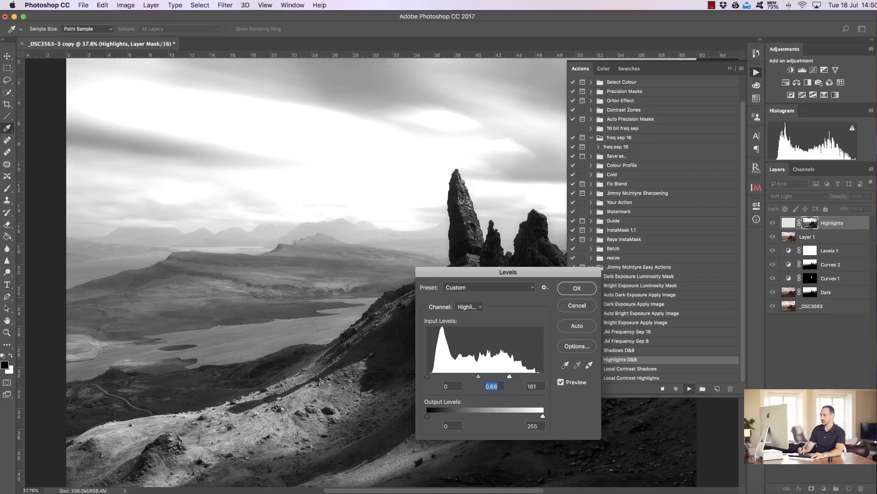
click(577, 288)
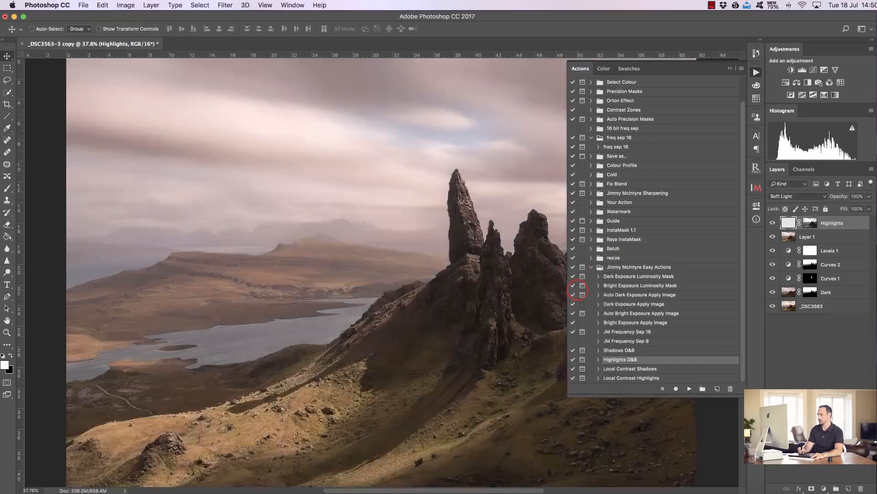
- Sample a golden foreground colour from the sunlit grass and brighten it in the Color Picker
click(756, 167)
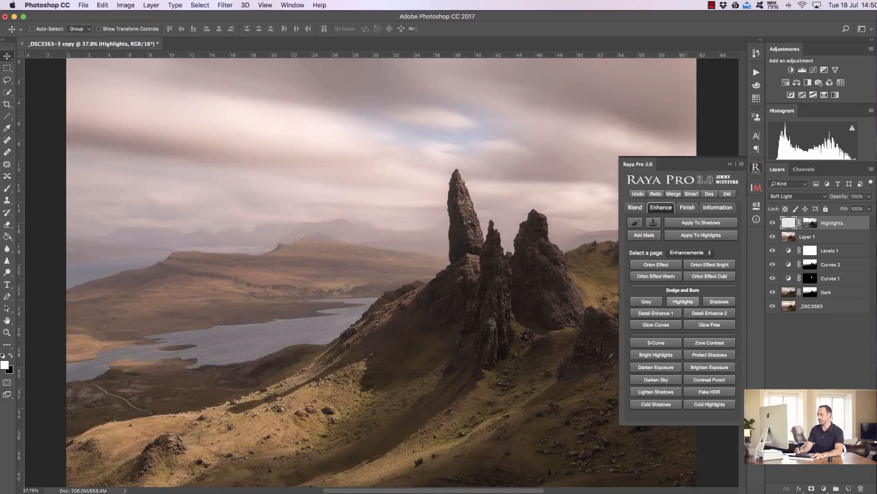
click(731, 163)
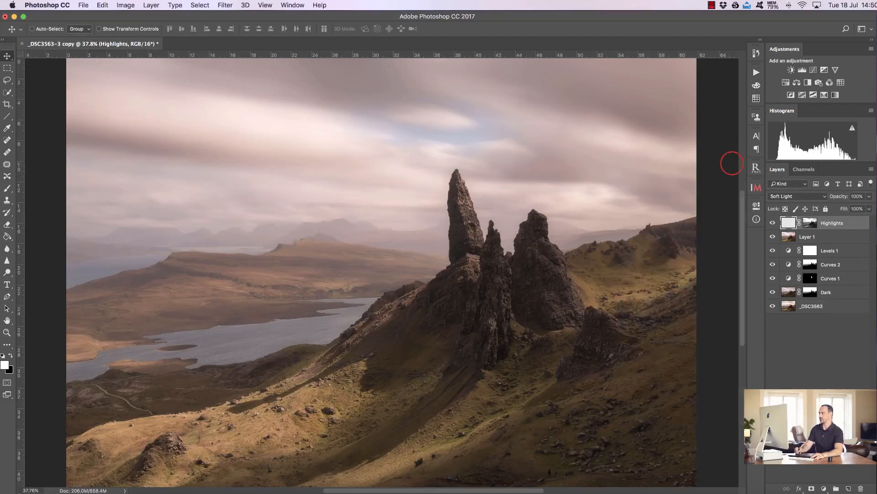
click(7, 188)
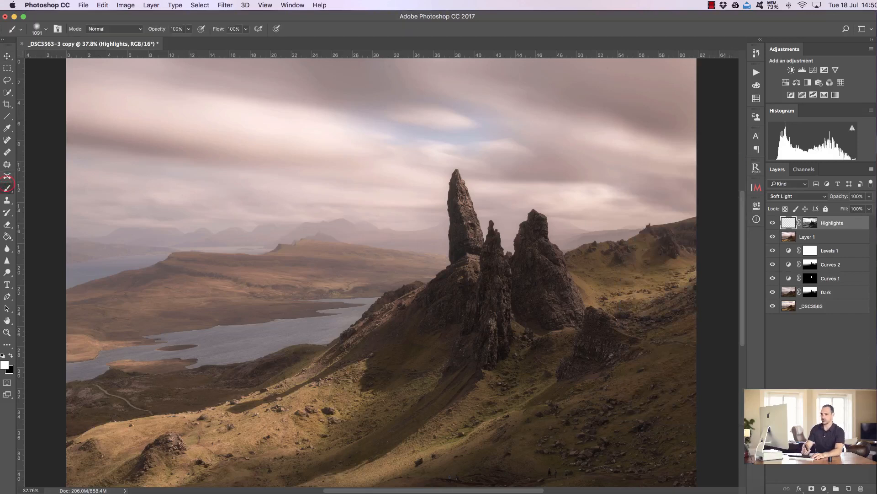
click(5, 364)
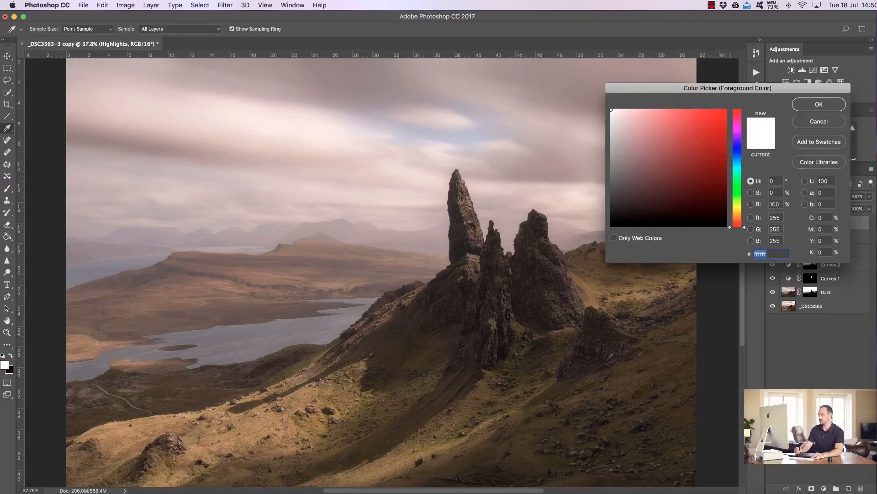
click(319, 424)
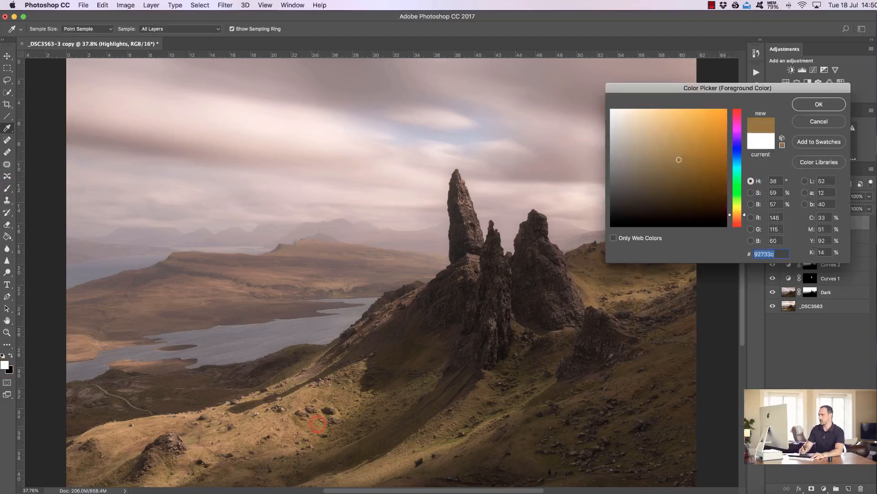
drag(678, 160, 713, 141)
click(818, 103)
key(b)
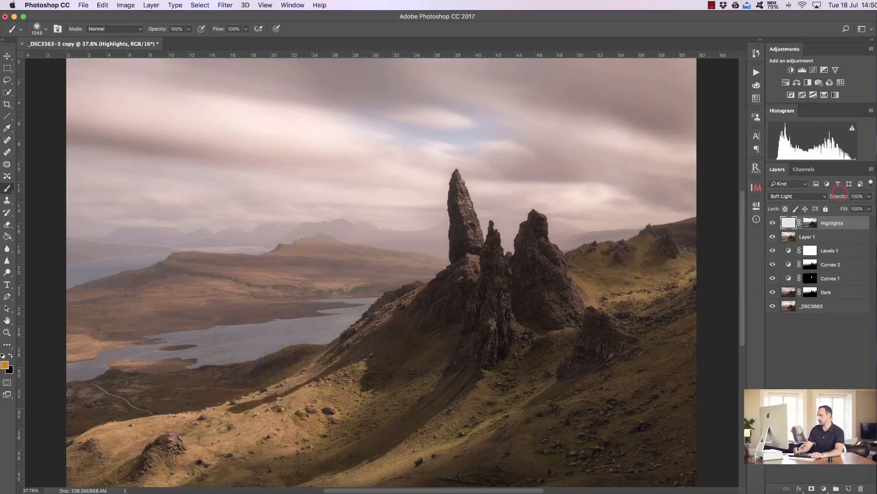
- Apply the golden colour to the Highlights layer and set its opacity to 63%
drag(839, 195, 842, 195)
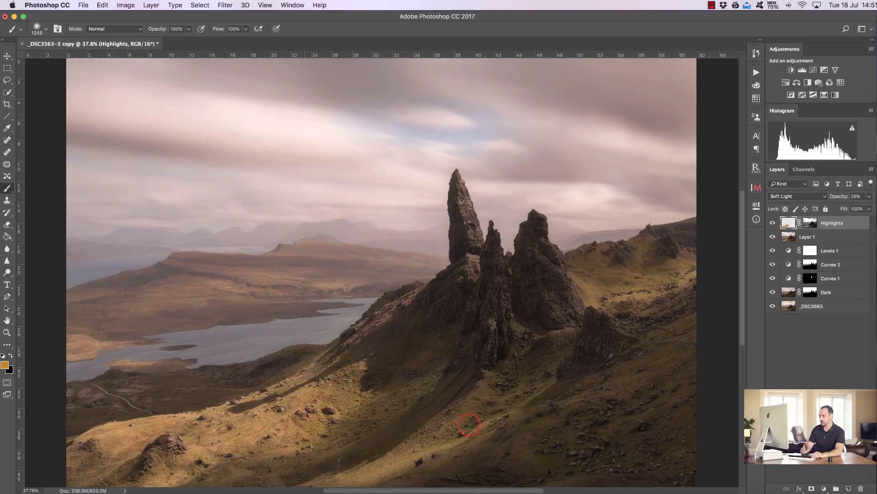
click(358, 391)
click(672, 276)
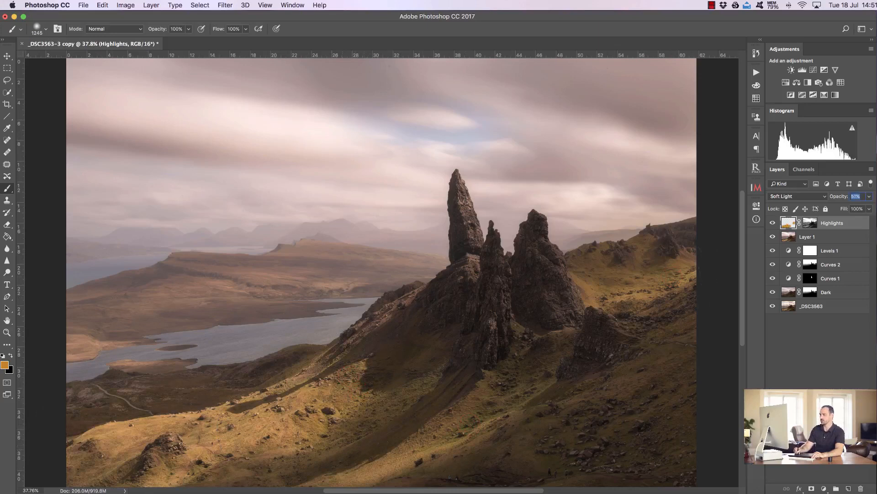
drag(829, 197, 828, 197)
- Compare the Highlights layer on and off and duplicate it
click(772, 222)
click(773, 222)
click(774, 218)
click(774, 218)
click(772, 221)
click(810, 222)
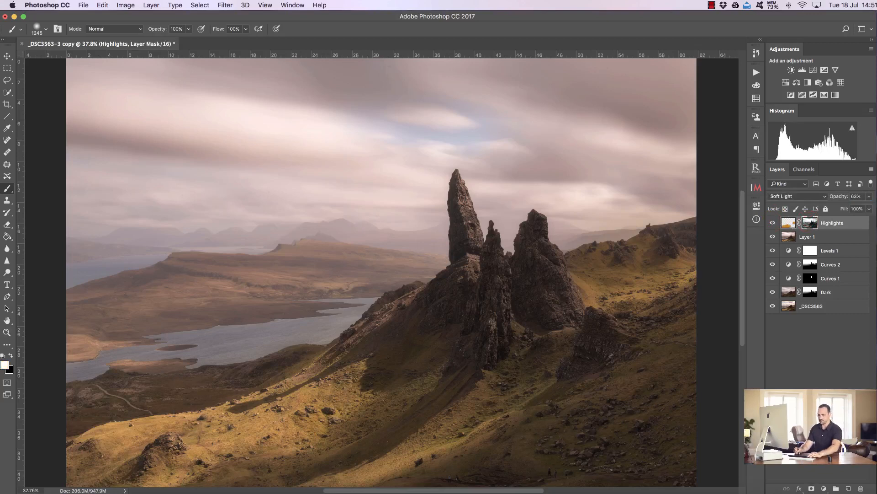
key(super+j)
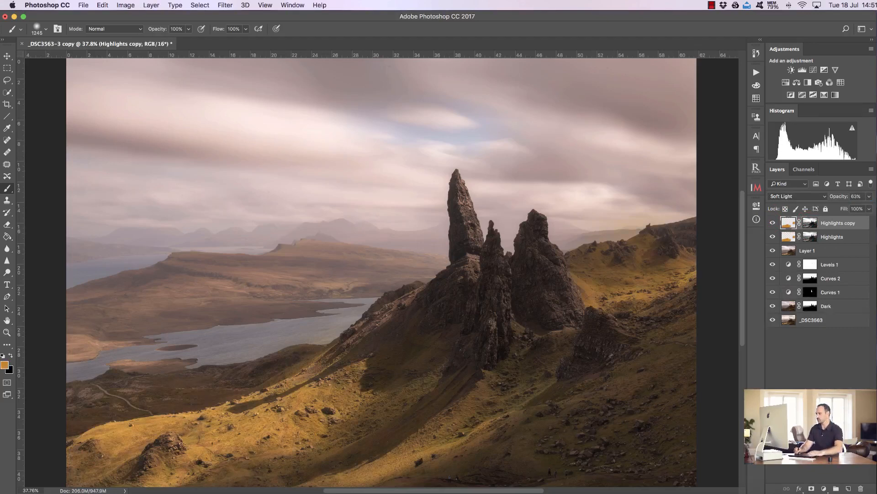
- Erase the duplicated highlights layer over the lower-left slopes and around the rock stacks
click(7, 224)
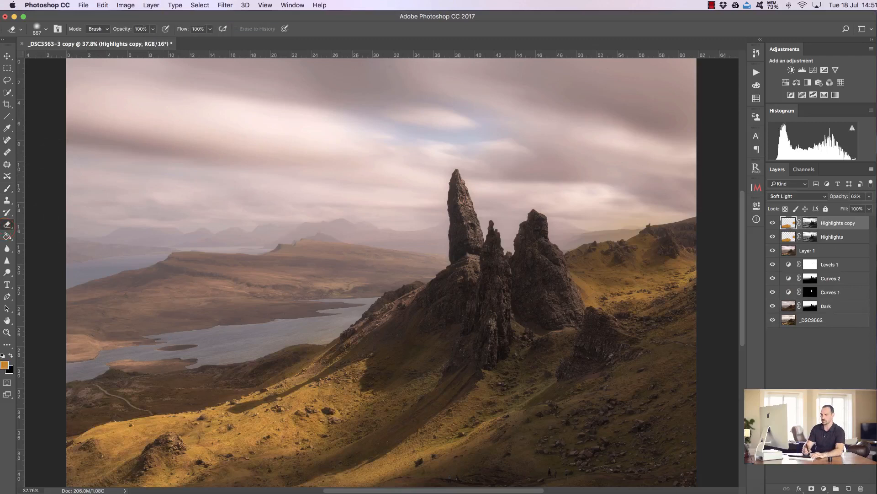
click(31, 224)
mouse_move(345, 378)
mouse_down()
mouse_move(294, 407)
mouse_move(229, 400)
mouse_move(92, 446)
mouse_move(229, 404)
mouse_move(276, 399)
mouse_up()
drag(189, 439, 115, 450)
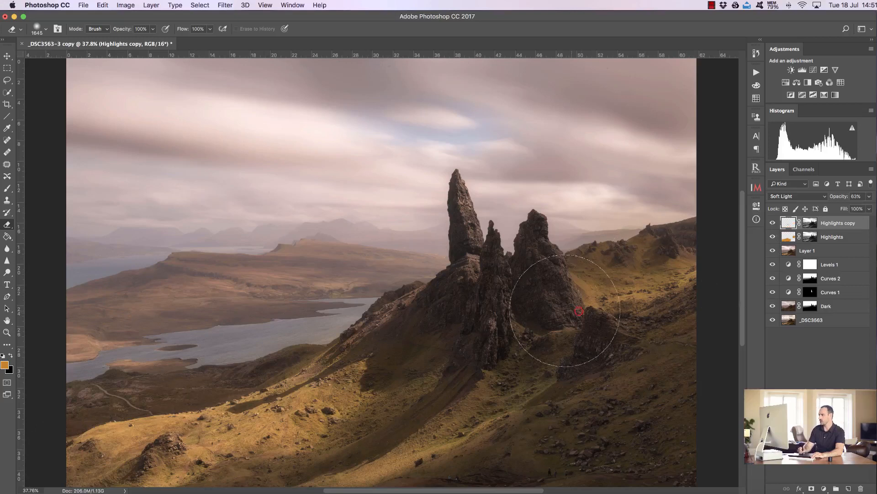
drag(462, 327, 435, 329)
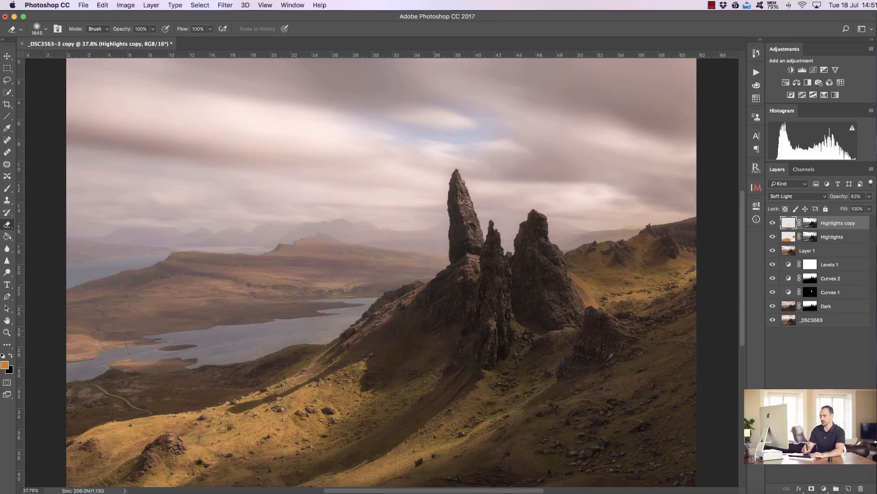
- Switch to the Brush with a white foreground and reduce its size to about 730 px
key(b)
click(3, 356)
click(11, 355)
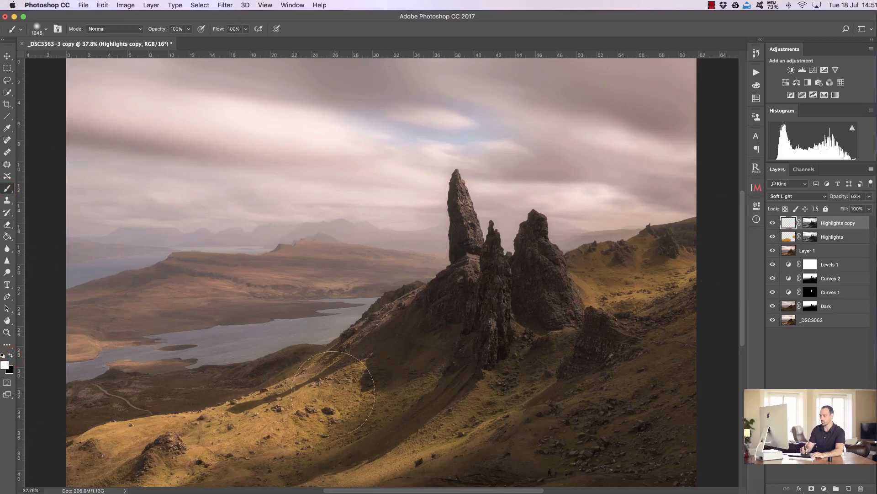
drag(366, 374, 350, 373)
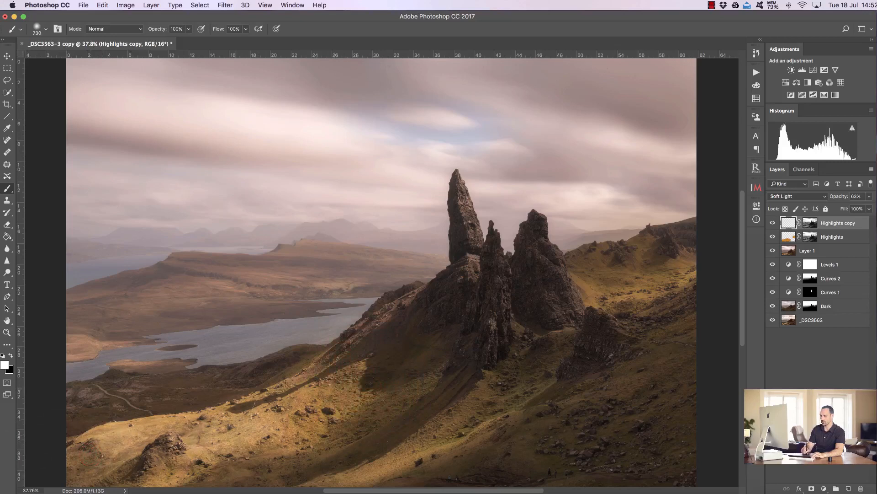
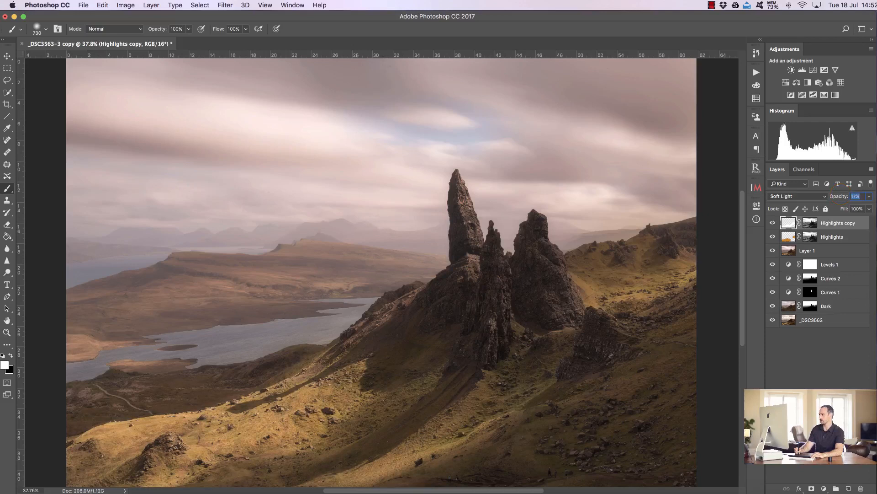
- Set the duplicated highlights layer's opacity to 22% and compare both highlight layers on and off
text(18)
key(Return)
click(774, 221)
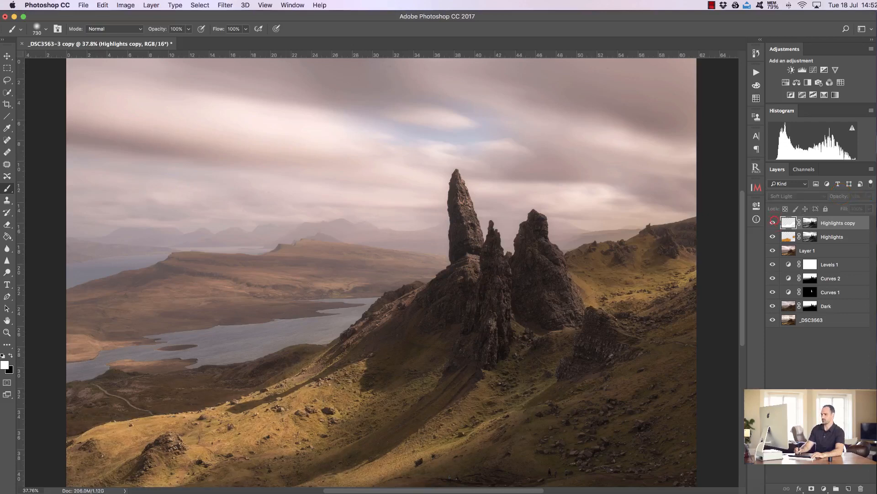
click(773, 222)
click(774, 222)
drag(773, 223, 773, 236)
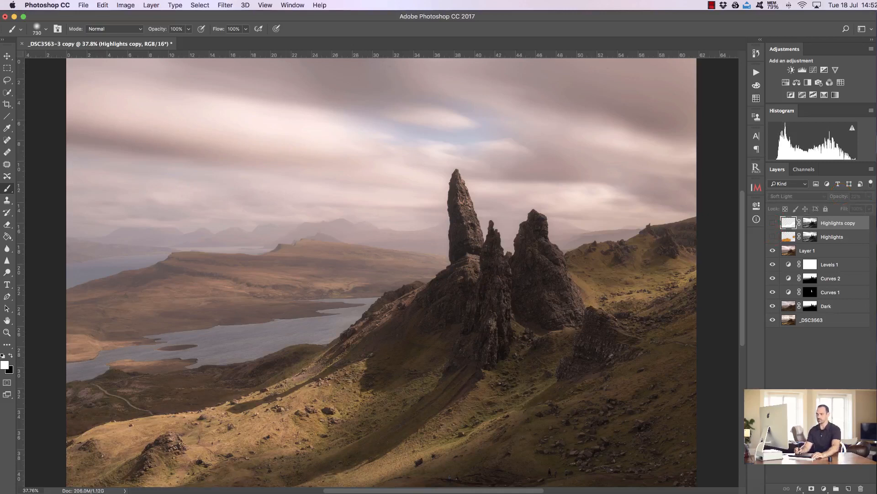
click(772, 237)
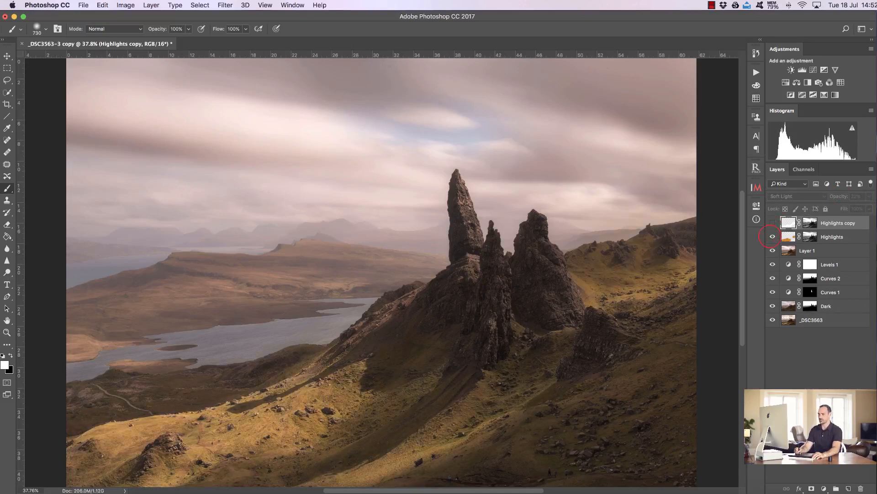
click(772, 222)
click(772, 223)
click(772, 222)
click(773, 223)
click(772, 223)
mouse_move(772, 223)
mouse_down()
mouse_move(773, 237)
mouse_move(772, 223)
mouse_up()
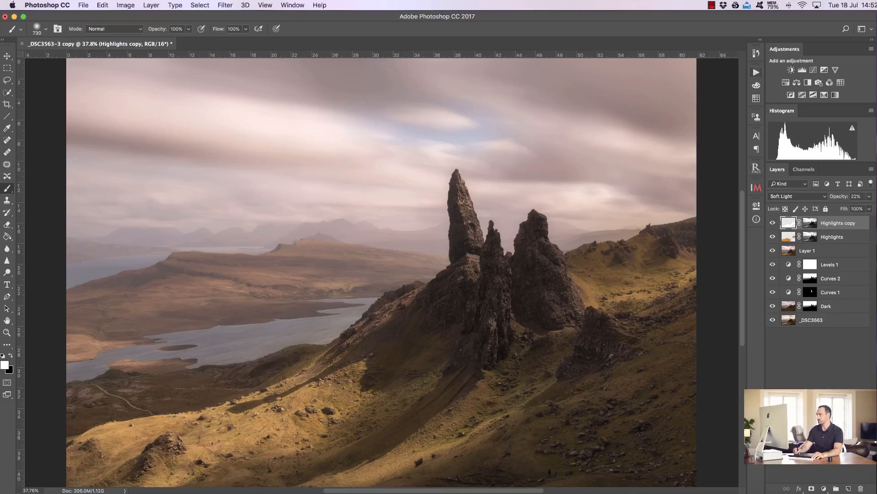
- Run the Shadows D&B action from the Jimmy McIntyre Easy Actions set
click(756, 72)
click(622, 350)
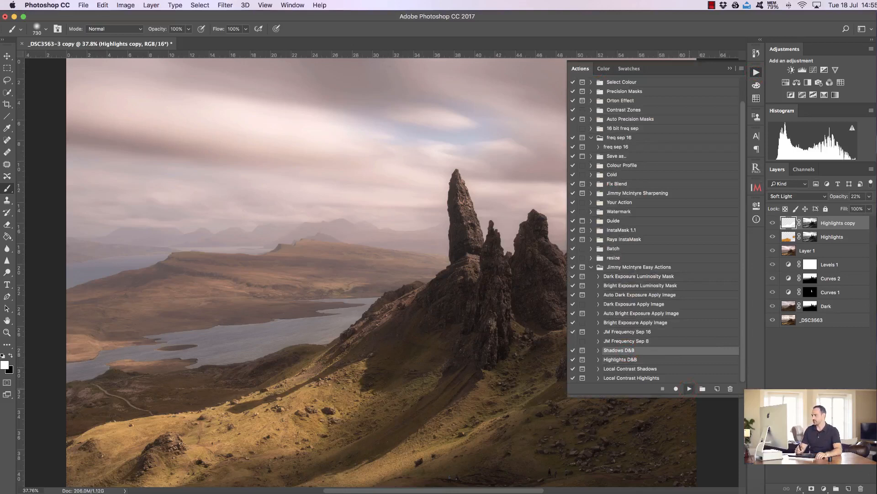
click(690, 389)
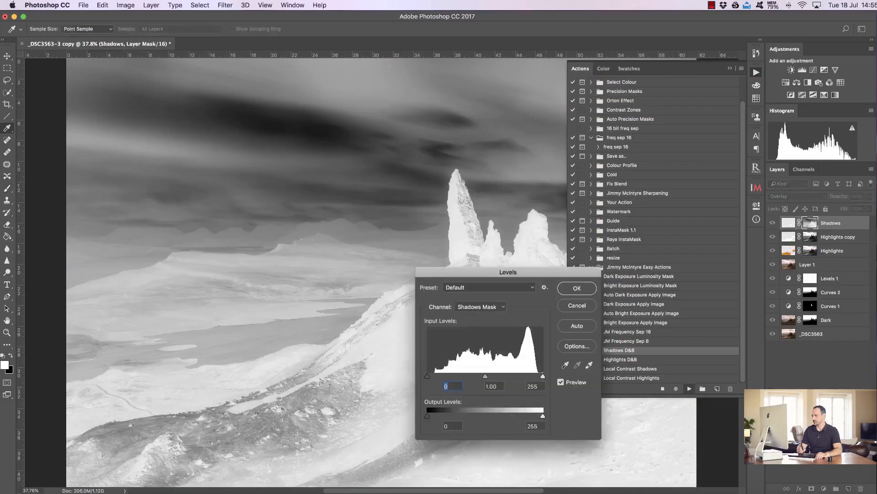
- Adjust the shadows mask levels to black 15, midtone 0.20 and white 243 and confirm
drag(486, 376, 514, 376)
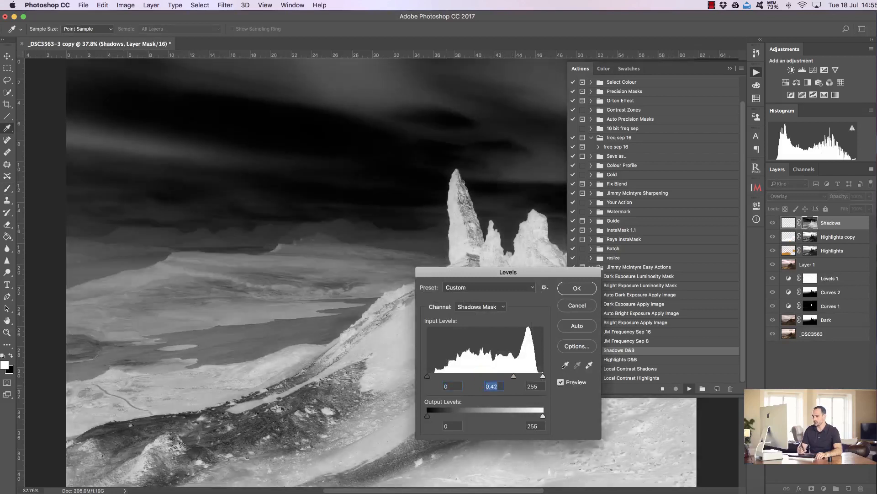
drag(433, 375, 433, 376)
drag(494, 273, 671, 191)
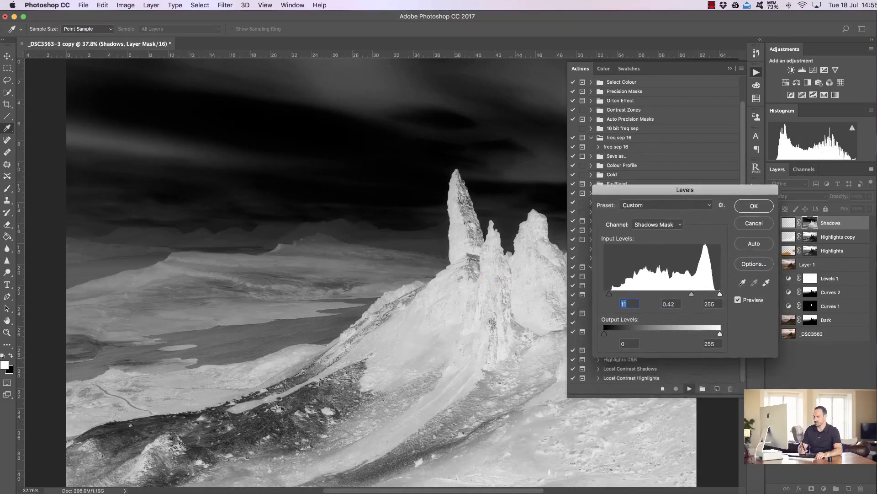
drag(692, 293, 699, 293)
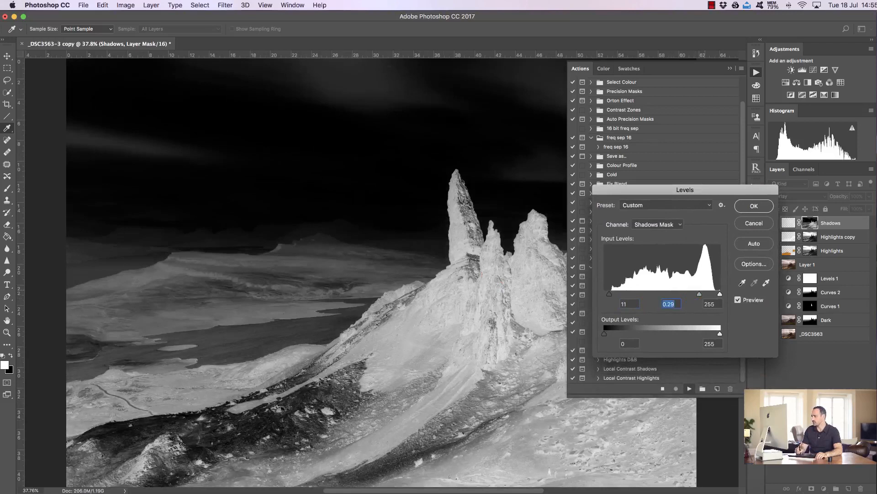
mouse_move(699, 293)
mouse_down()
mouse_move(715, 294)
mouse_move(701, 293)
mouse_up()
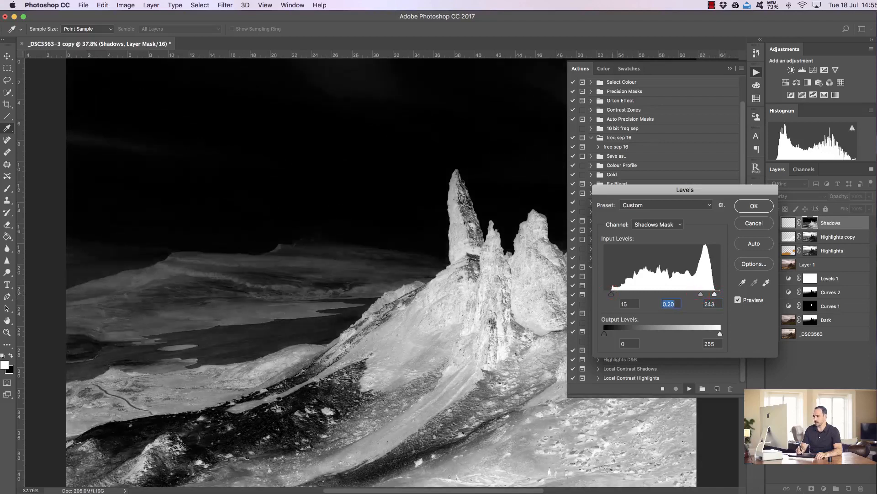
click(612, 294)
click(754, 206)
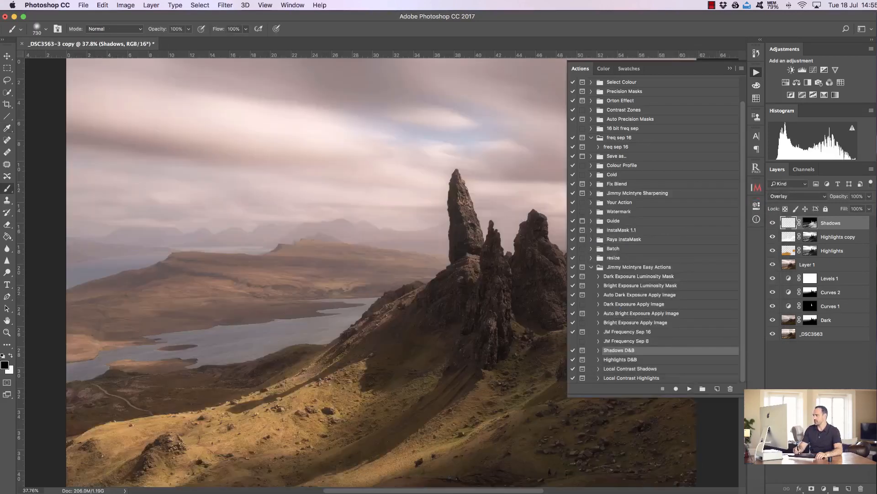
- Paint shadow with a black brush on the Shadows layer over the slope below the rock stacks and around the rocks
click(729, 69)
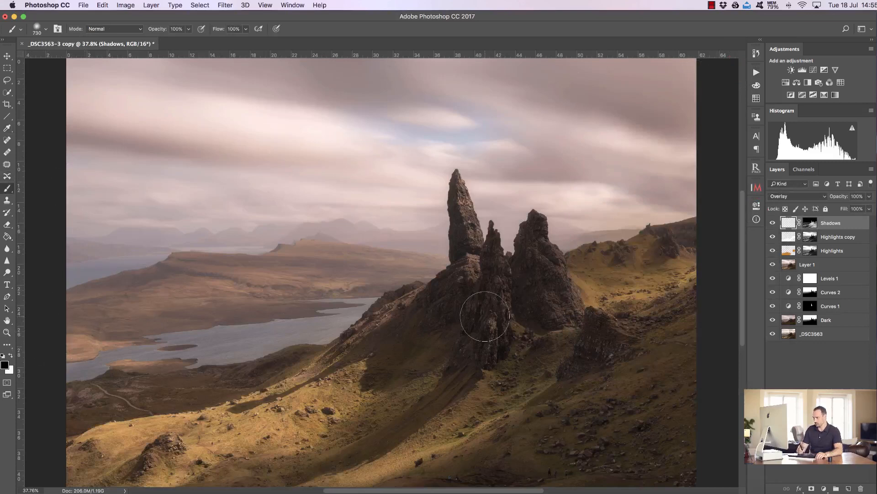
mouse_move(457, 372)
mouse_down()
mouse_move(447, 390)
mouse_move(316, 466)
mouse_move(411, 389)
mouse_move(411, 368)
mouse_move(374, 362)
mouse_move(295, 382)
mouse_move(249, 402)
mouse_move(237, 420)
mouse_up()
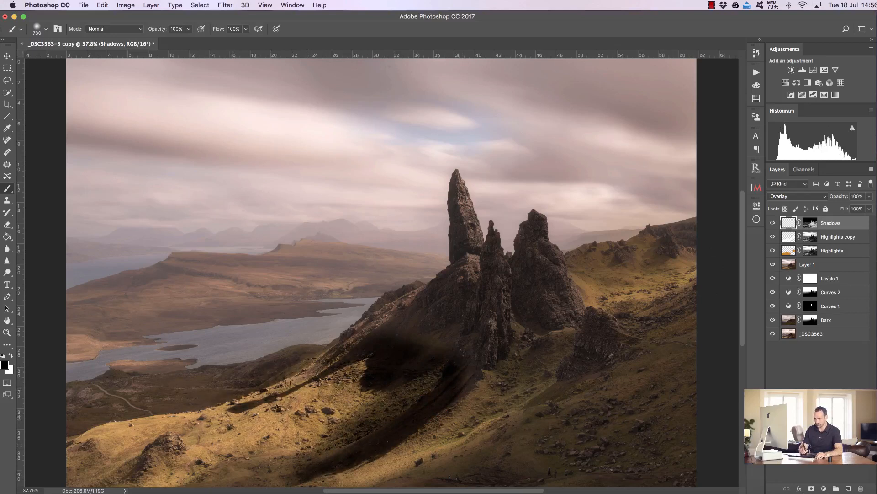
mouse_move(366, 361)
mouse_down()
mouse_move(390, 329)
mouse_move(443, 349)
mouse_move(459, 383)
mouse_move(471, 363)
mouse_move(453, 331)
mouse_move(434, 322)
mouse_up()
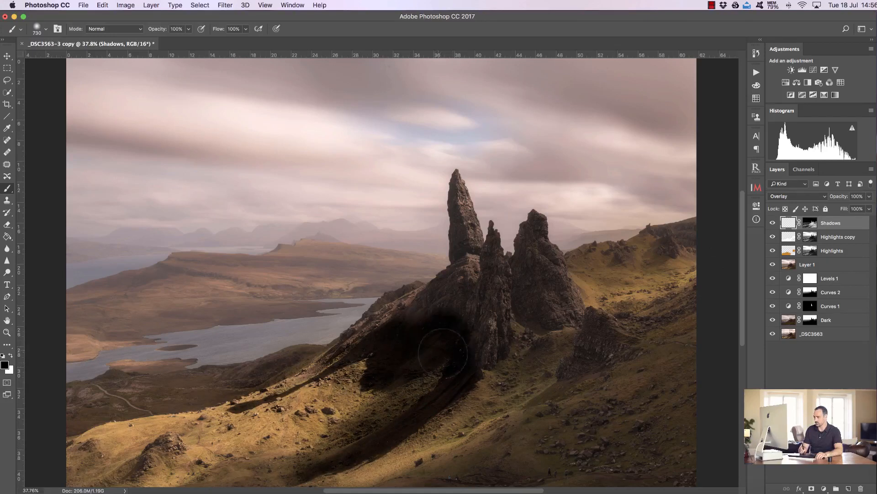
drag(566, 410, 578, 408)
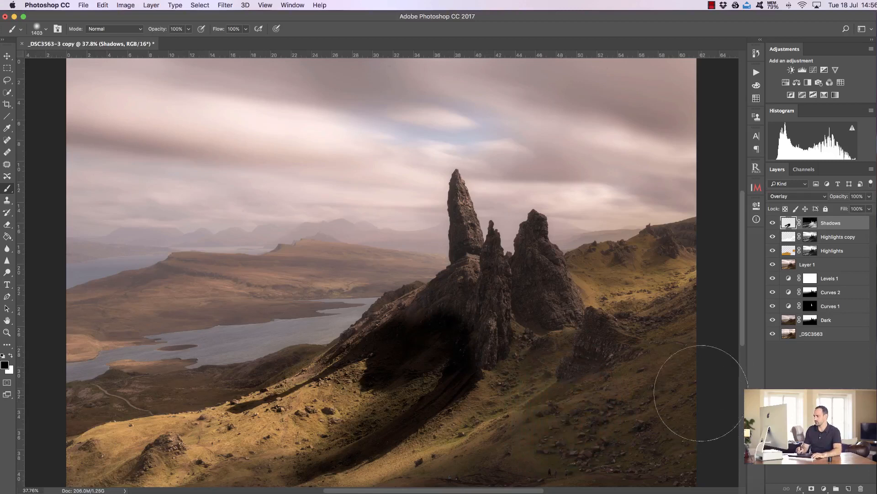
mouse_move(701, 387)
mouse_down()
mouse_move(646, 440)
mouse_move(597, 460)
mouse_move(479, 468)
mouse_move(639, 433)
mouse_move(709, 384)
mouse_move(564, 437)
mouse_move(578, 362)
mouse_up()
drag(548, 319, 539, 319)
mouse_move(523, 276)
mouse_down()
mouse_move(539, 317)
mouse_move(527, 257)
mouse_move(543, 309)
mouse_up()
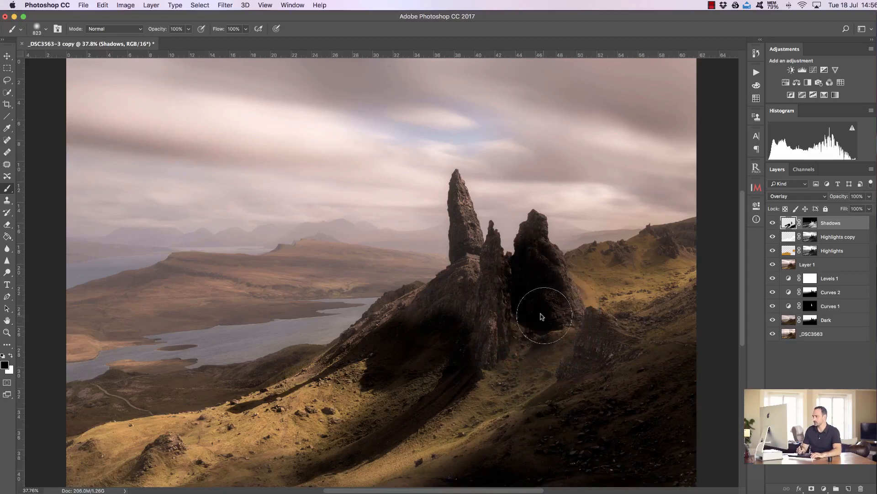
mouse_move(441, 299)
mouse_down()
mouse_move(425, 327)
mouse_move(476, 272)
mouse_move(452, 337)
mouse_up()
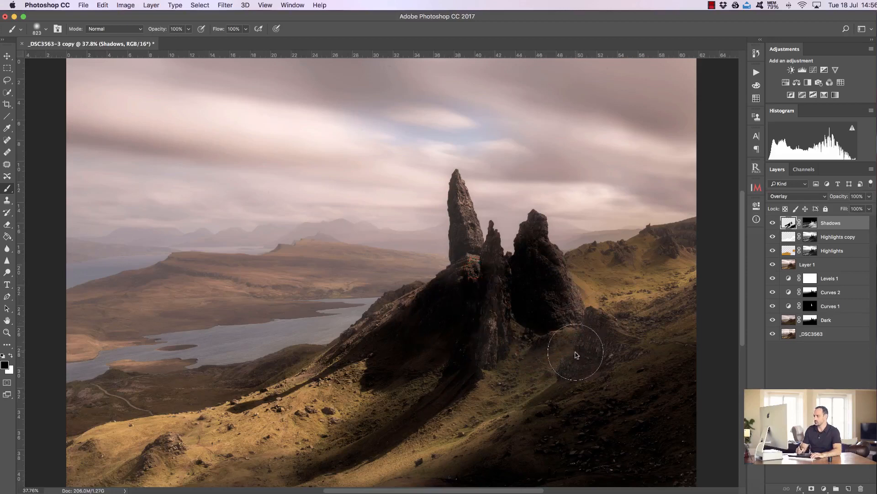
mouse_move(537, 341)
mouse_down()
mouse_move(525, 262)
mouse_move(530, 301)
mouse_move(527, 294)
mouse_move(545, 296)
mouse_move(568, 317)
mouse_move(589, 308)
mouse_up()
- Set the Shadows layer's blend mode to Soft Light and its opacity to 14%
click(816, 196)
click(817, 196)
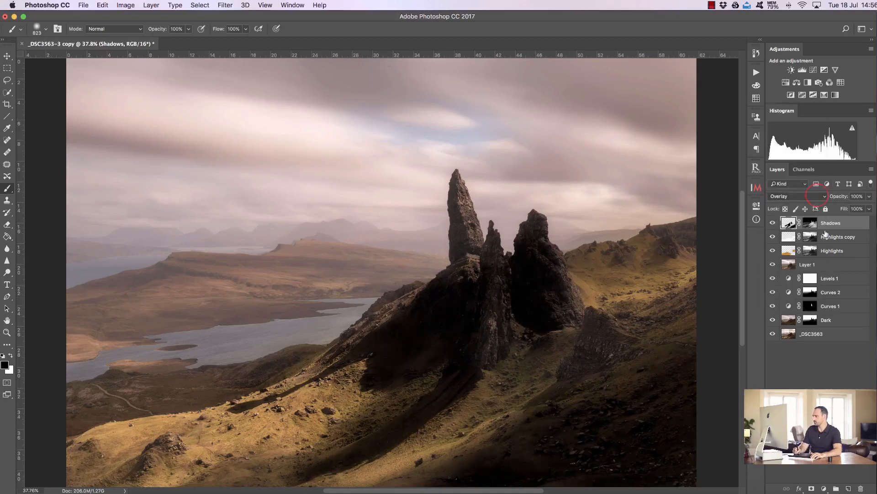
click(806, 197)
click(804, 205)
drag(843, 203, 806, 207)
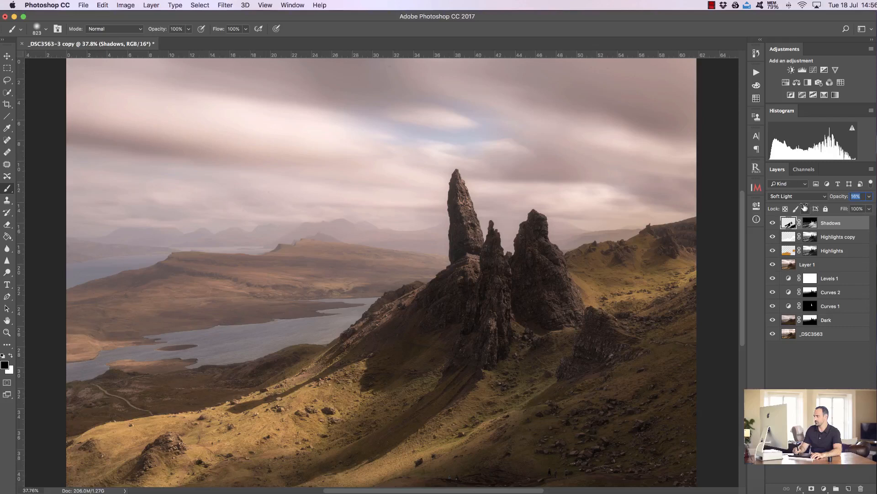
- Compare the image with the Shadows layer shown and hidden
click(773, 222)
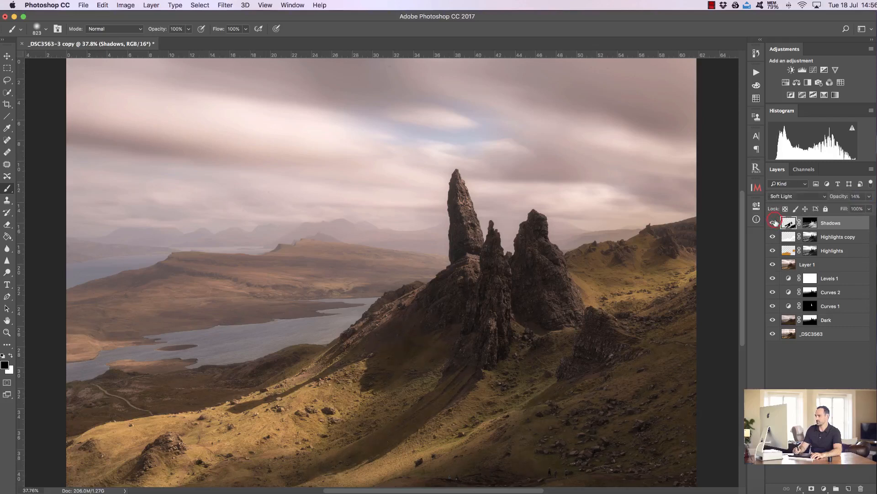
click(772, 222)
click(773, 222)
click(773, 222)
click(772, 222)
click(772, 222)
click(772, 222)
click(772, 222)
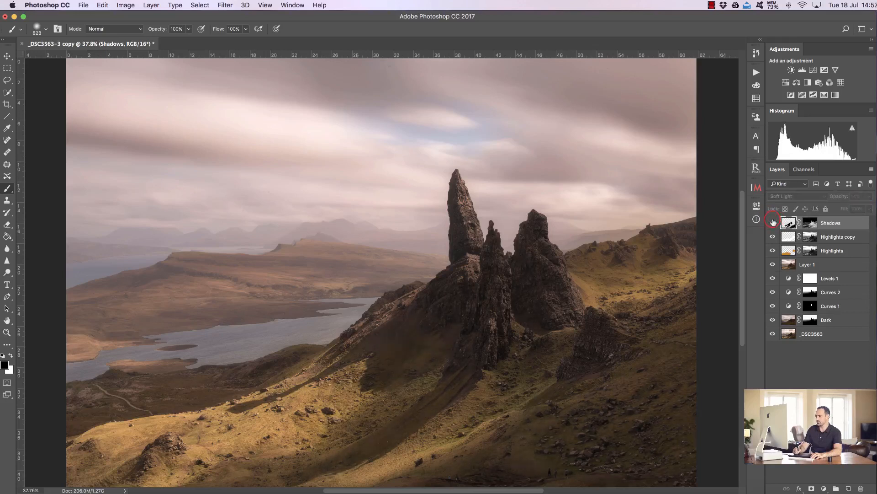
click(773, 222)
click(773, 223)
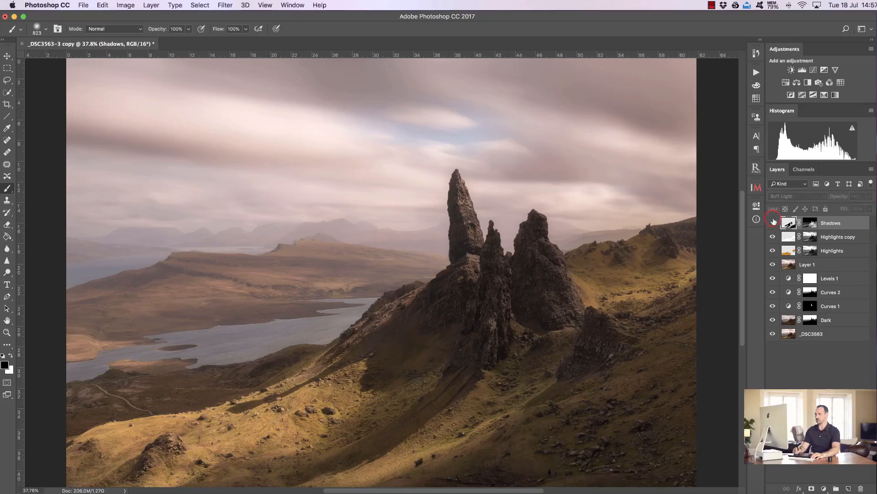
click(772, 224)
click(773, 223)
click(773, 222)
click(772, 223)
click(773, 222)
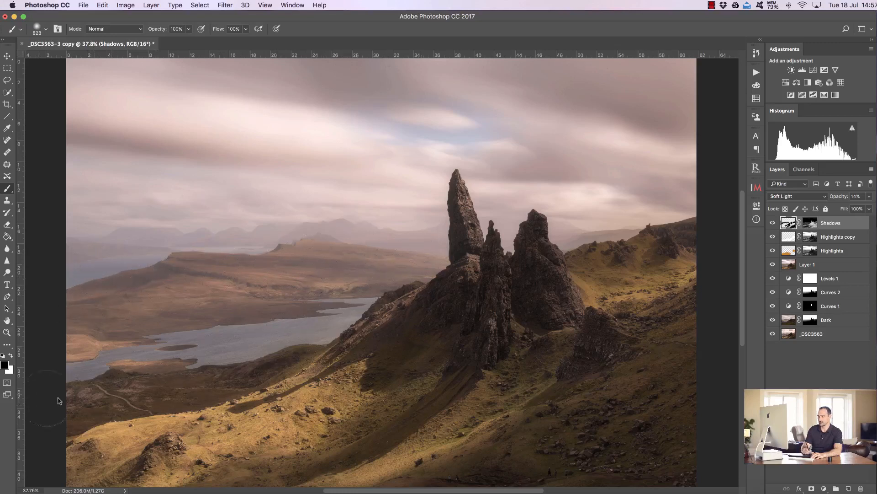
- Paint additional shadow over the lower-left slopes on the Shadows layer
mouse_move(304, 337)
mouse_down()
mouse_move(263, 361)
mouse_move(140, 391)
mouse_move(55, 425)
mouse_up()
drag(145, 434, 158, 447)
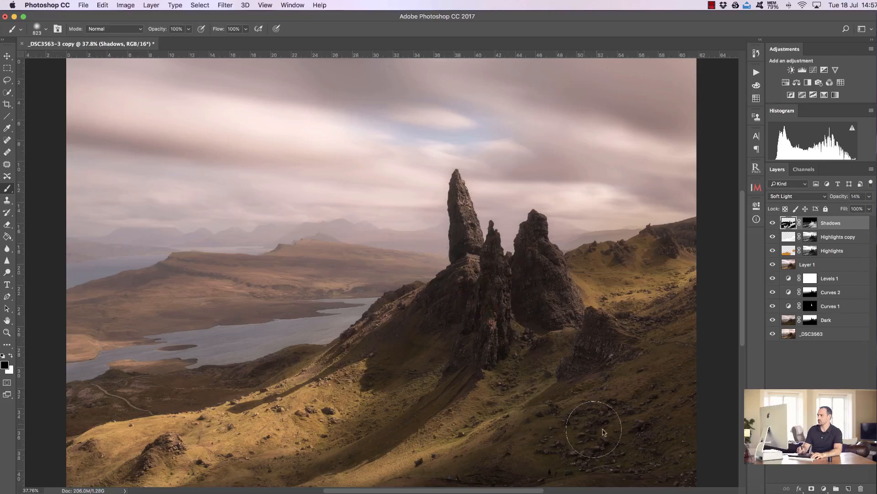
drag(844, 196, 840, 195)
- Select the Shadows layer mask, switch to a white brush at 40% opacity and set the layer opacity to 13%
click(810, 223)
key(x)
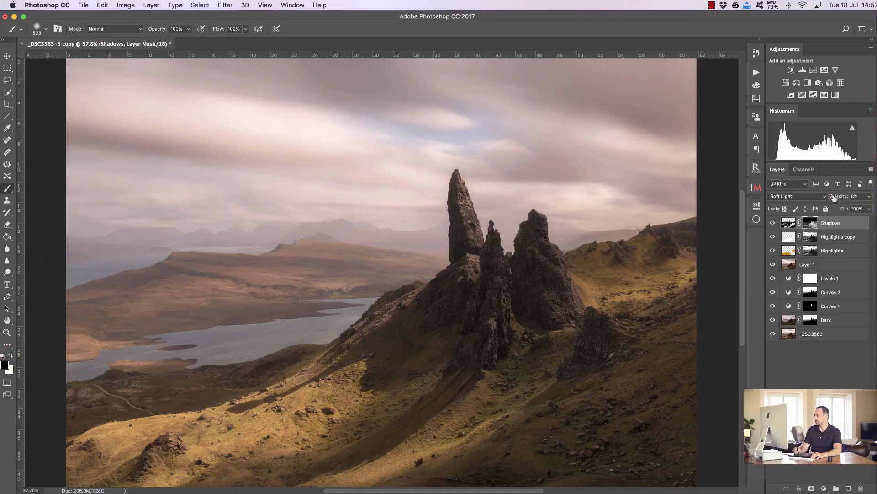
drag(835, 196, 838, 197)
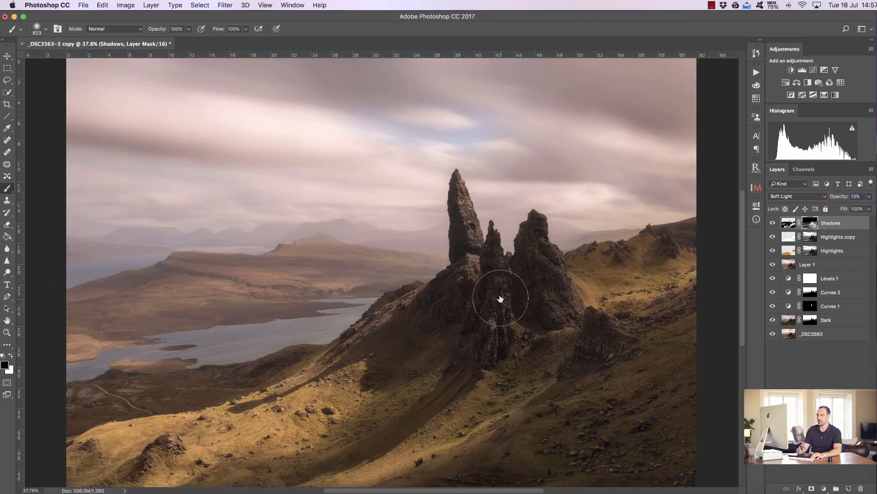
key(4)
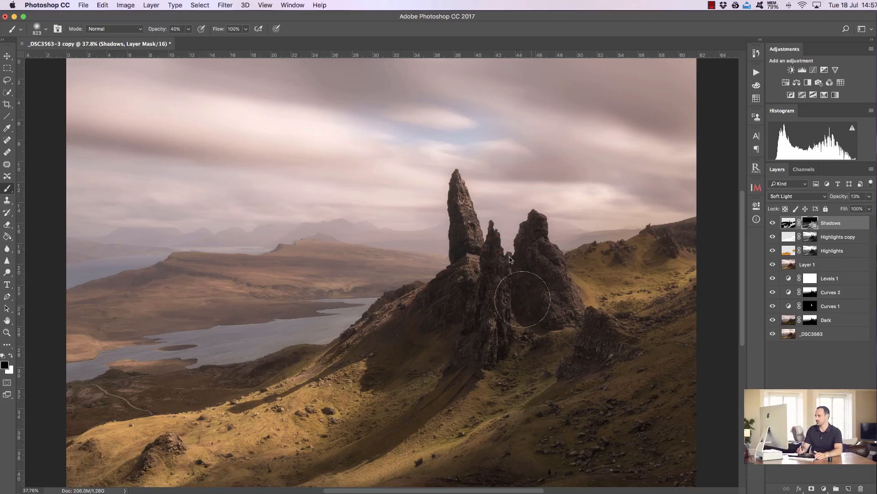
- Compare the image with the Shadows and highlight layers toggled on and off
click(772, 223)
click(773, 223)
click(772, 223)
click(772, 223)
click(787, 222)
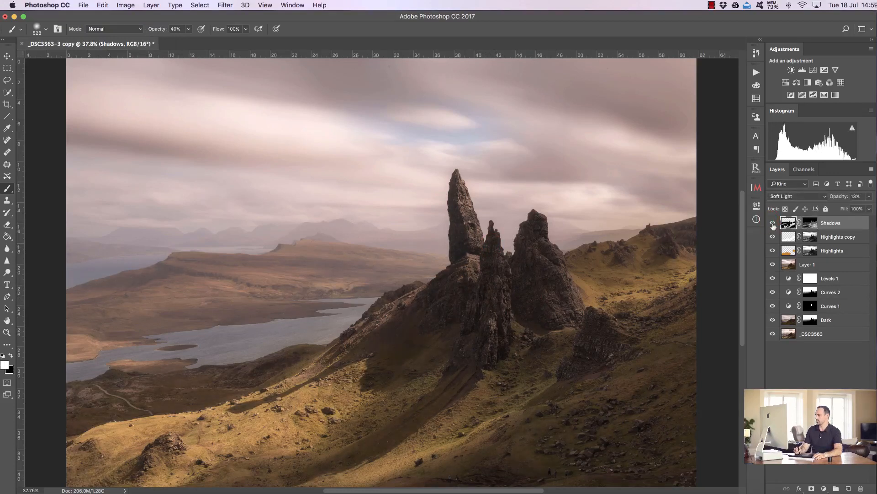
drag(773, 251, 779, 223)
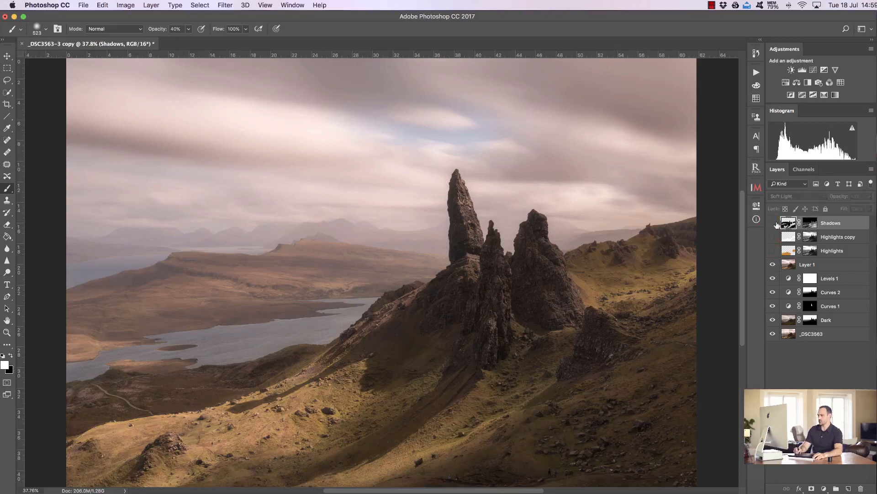
drag(769, 254, 772, 223)
click(773, 250)
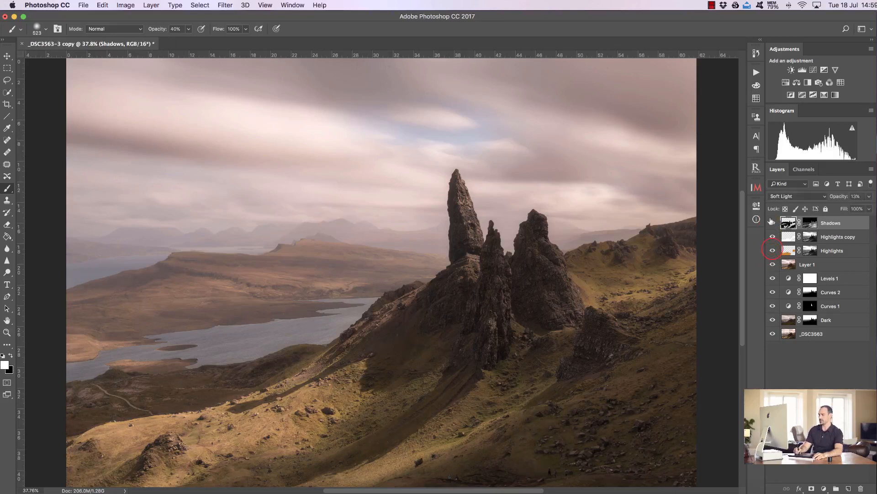
click(772, 251)
drag(772, 223, 773, 250)
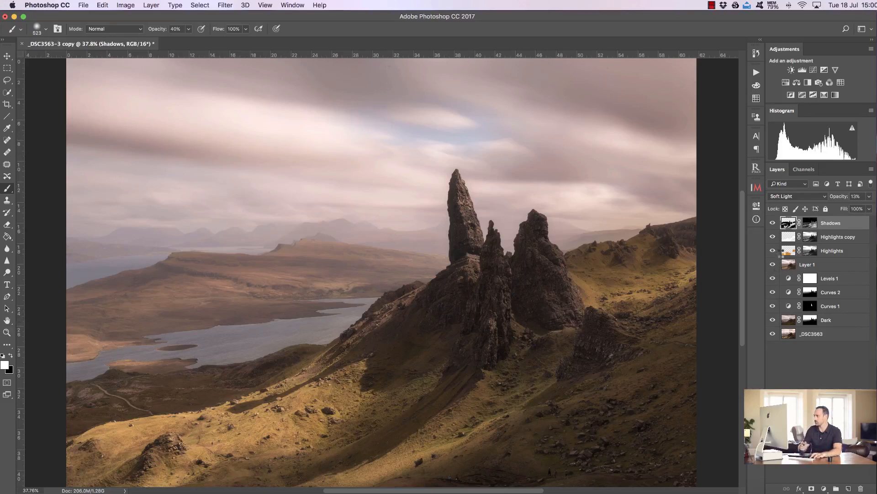
- Stamp all visible layers into a new merged layer
key(super+alt+shift+e)
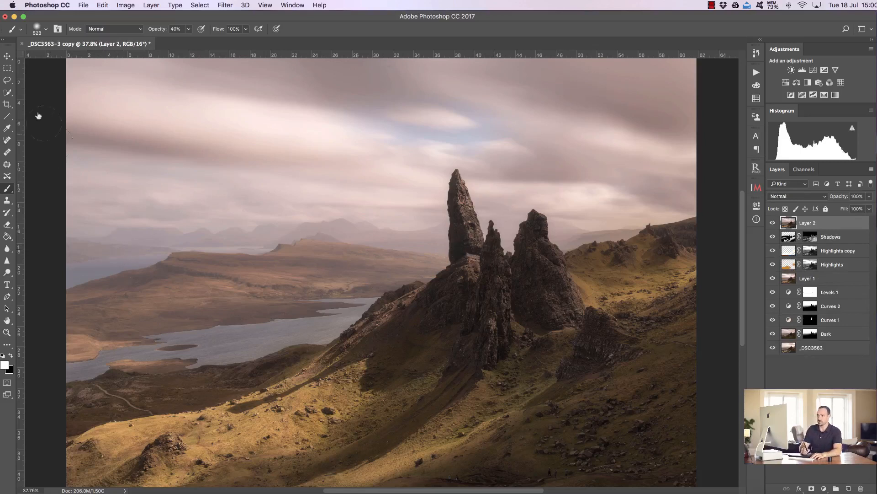
click(8, 89)
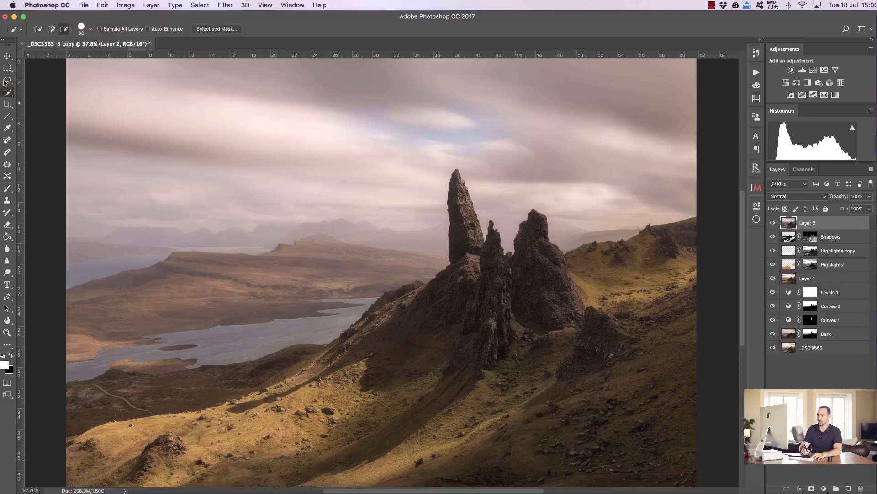
mouse_move(472, 234)
mouse_down()
mouse_move(483, 265)
mouse_move(521, 296)
mouse_up()
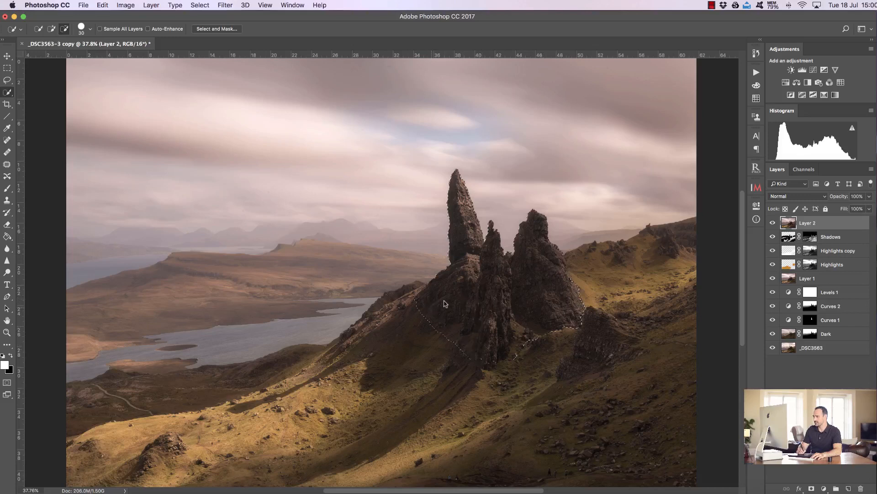
drag(529, 288, 573, 299)
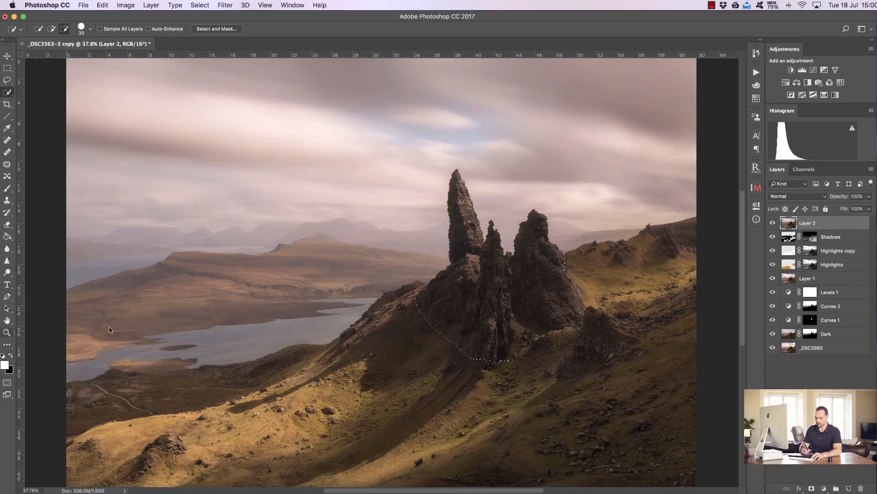
key(z)
mouse_move(576, 279)
mouse_down()
mouse_move(628, 272)
mouse_move(600, 271)
mouse_up()
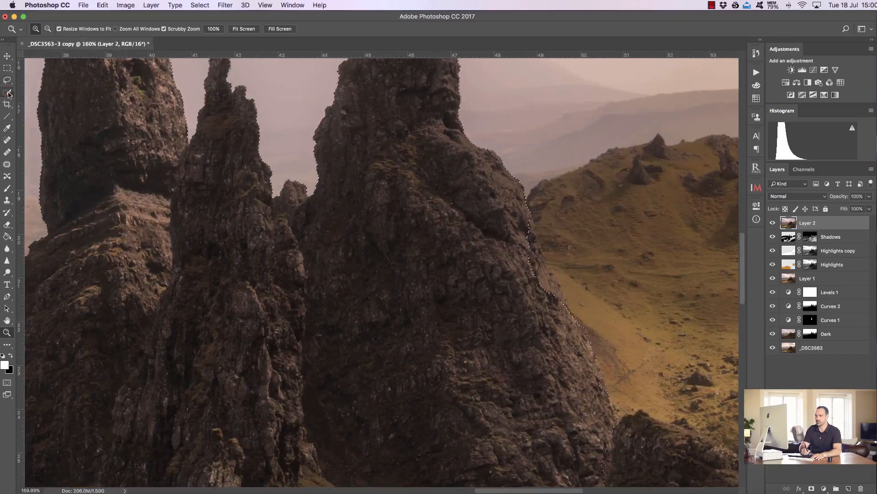
key(w)
click(51, 28)
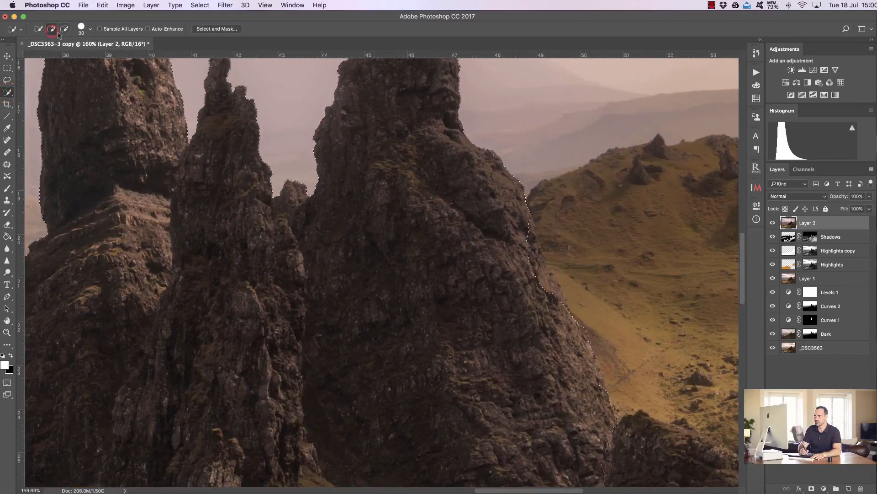
click(529, 234)
key(super+0)
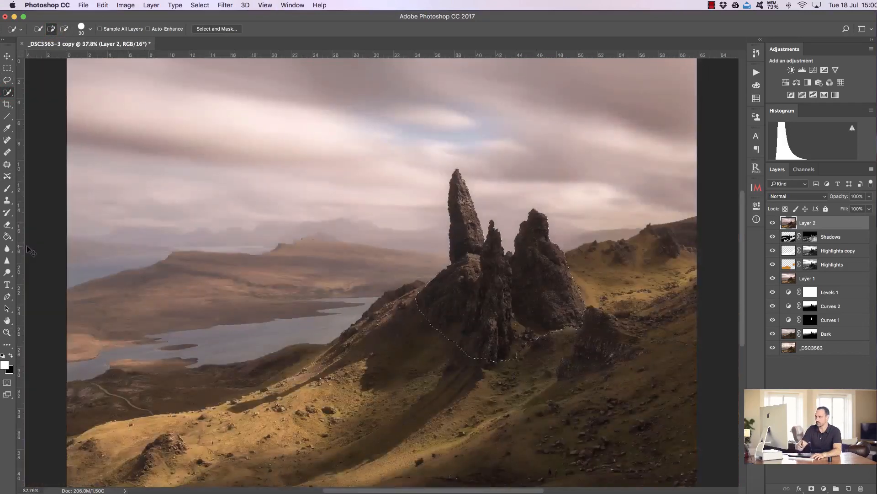
key(super+d)
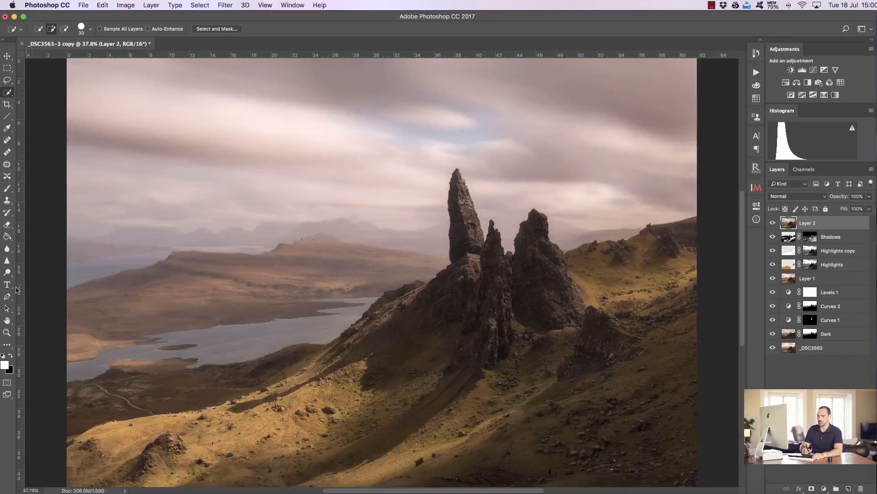
- Dodge the midtones of the sea stacks at 10% exposure on the merged layer
click(8, 274)
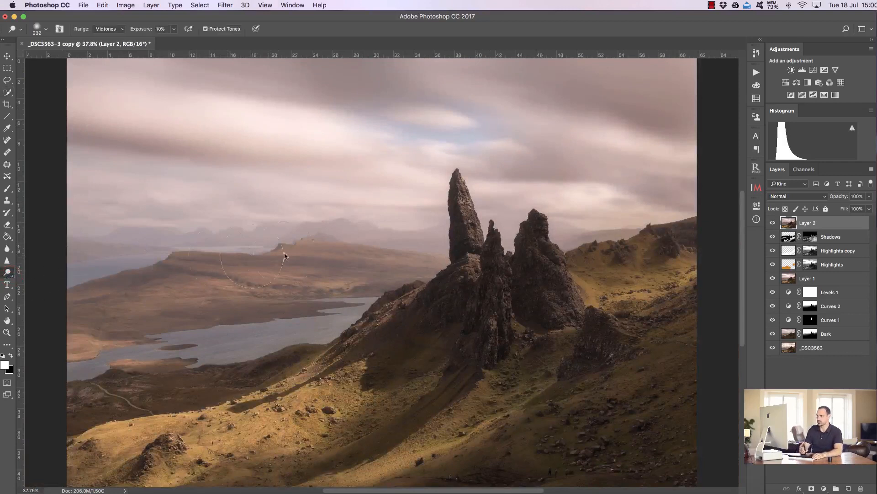
drag(568, 303, 556, 278)
drag(538, 247, 554, 248)
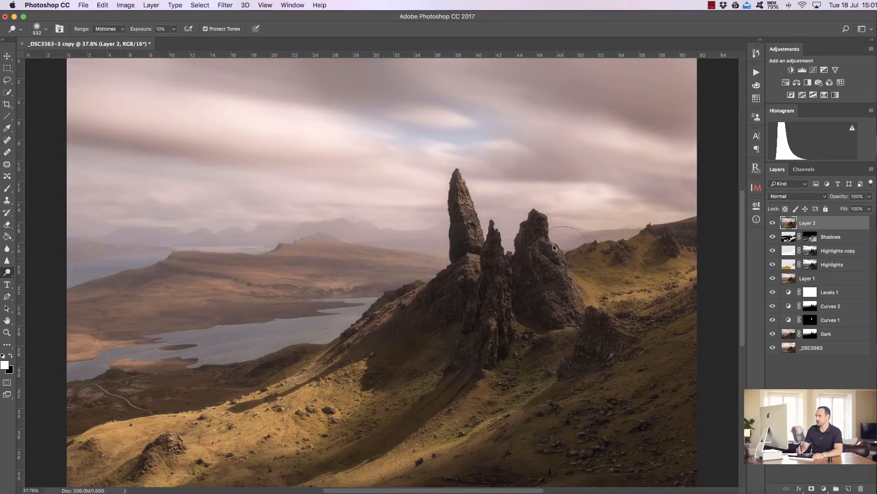
mouse_move(563, 298)
mouse_down()
mouse_move(524, 278)
mouse_move(474, 271)
mouse_move(456, 307)
mouse_move(474, 248)
mouse_move(511, 320)
mouse_move(500, 325)
mouse_move(503, 341)
mouse_move(502, 278)
mouse_move(493, 258)
mouse_move(496, 346)
mouse_up()
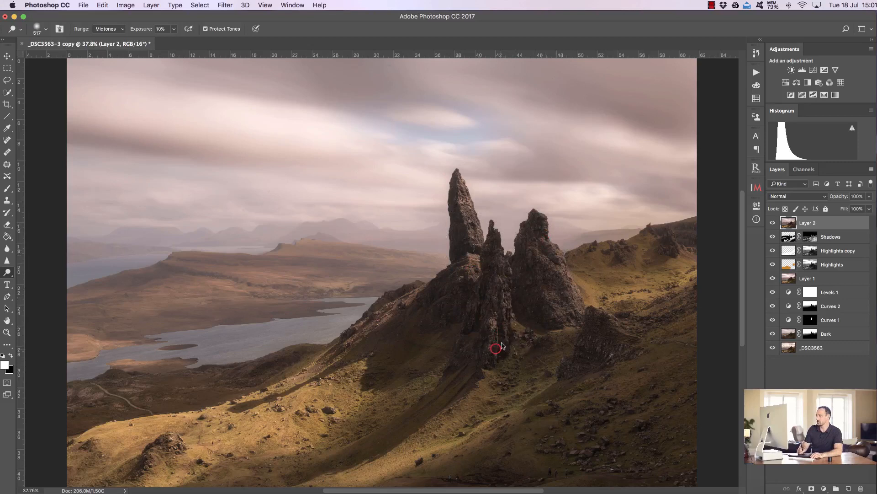
click(538, 227)
mouse_move(537, 225)
mouse_down()
mouse_move(557, 242)
mouse_move(573, 280)
mouse_move(575, 324)
mouse_move(579, 315)
mouse_move(572, 318)
mouse_move(584, 328)
mouse_move(554, 313)
mouse_move(533, 234)
mouse_move(538, 254)
mouse_up()
click(450, 297)
mouse_move(450, 297)
mouse_down()
mouse_move(406, 310)
mouse_move(483, 317)
mouse_move(498, 256)
mouse_move(510, 287)
mouse_up()
drag(473, 322, 488, 326)
mouse_move(555, 304)
mouse_down()
mouse_move(565, 302)
mouse_move(569, 314)
mouse_up()
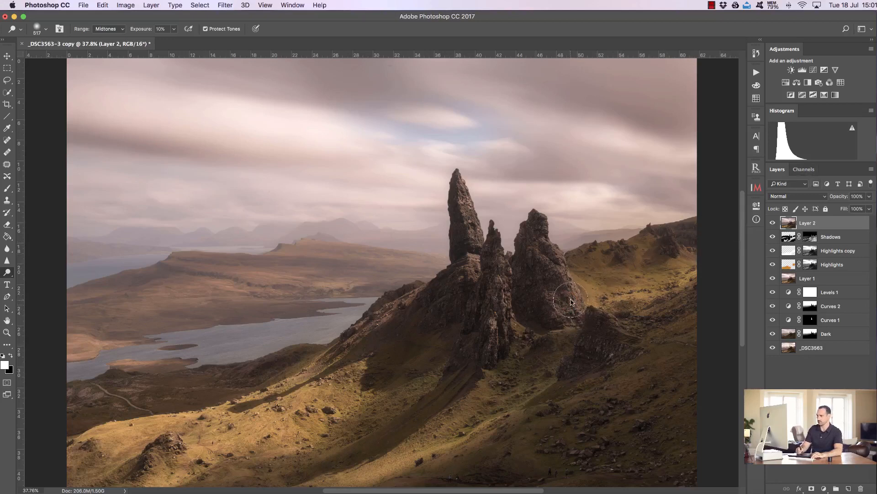
drag(579, 305, 581, 305)
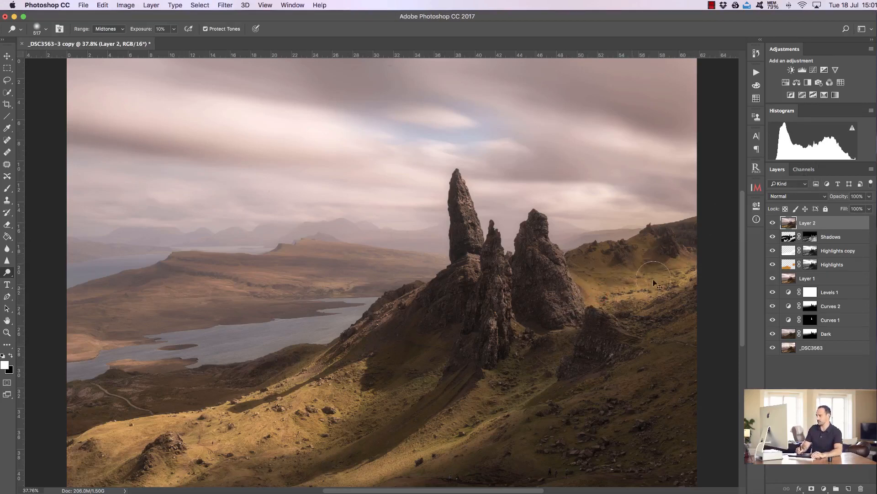
- Dodge the sunlit hillside to the right and the slopes below and left of the stacks
drag(596, 284, 678, 277)
mouse_move(604, 272)
mouse_down()
mouse_move(597, 275)
mouse_move(649, 263)
mouse_move(622, 265)
mouse_move(684, 265)
mouse_up()
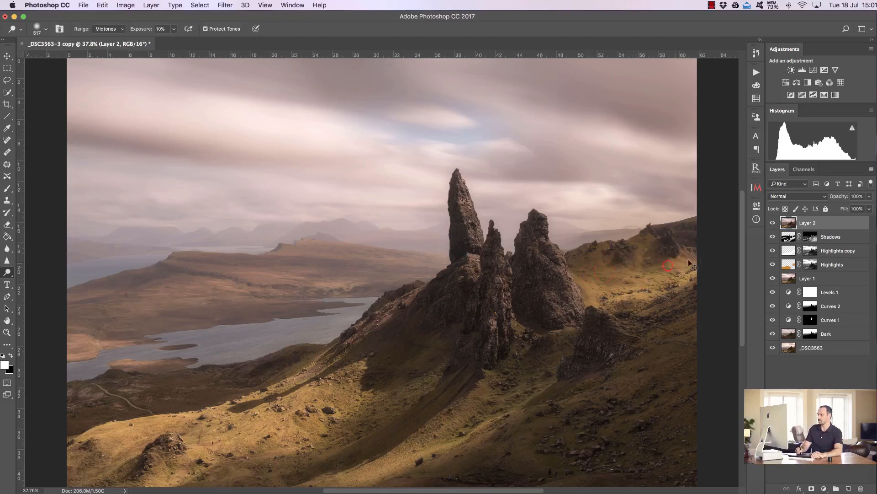
drag(519, 337, 515, 361)
drag(485, 403, 510, 376)
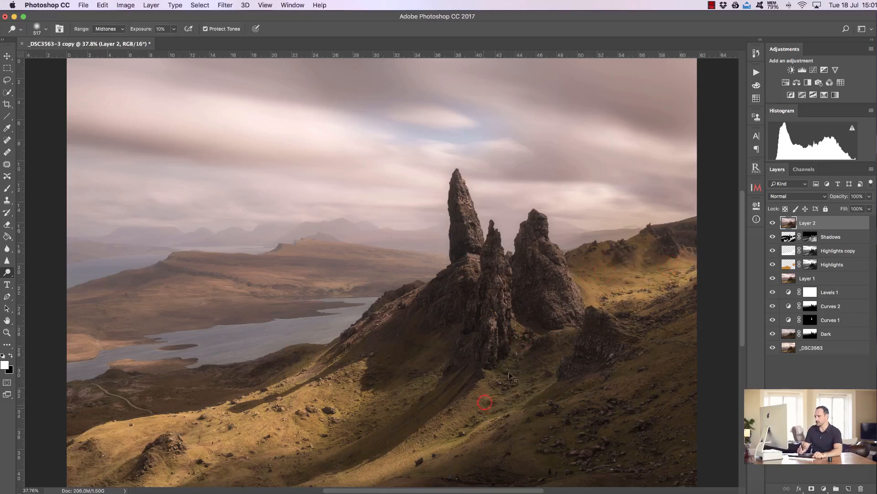
mouse_move(555, 331)
mouse_down()
mouse_move(567, 334)
mouse_move(504, 383)
mouse_up()
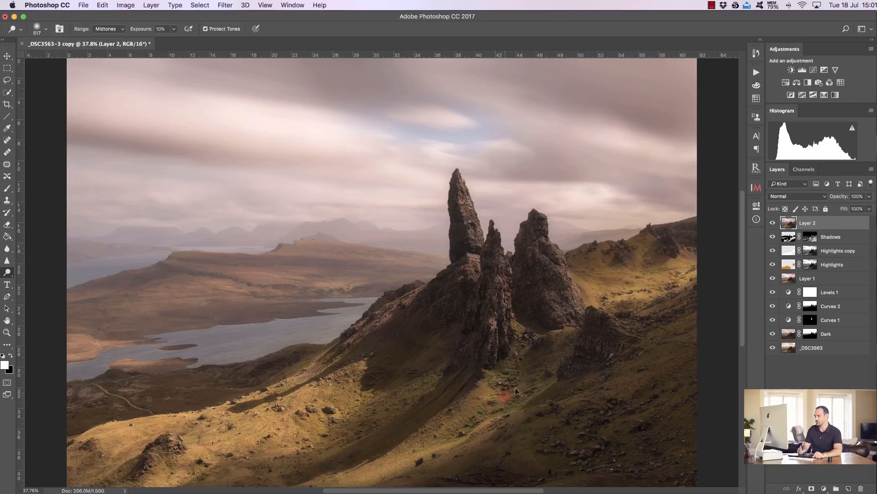
drag(543, 339, 526, 340)
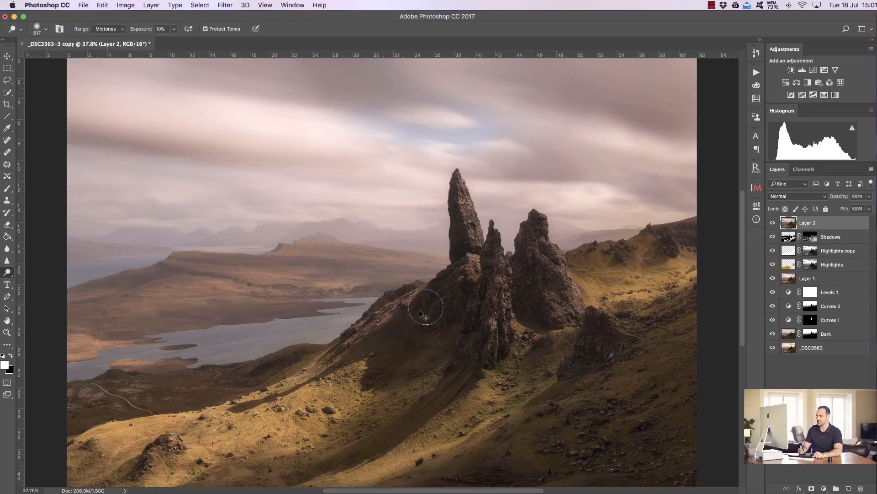
drag(387, 332, 368, 352)
mouse_move(533, 328)
mouse_down()
mouse_move(511, 364)
mouse_move(559, 365)
mouse_move(537, 370)
mouse_move(535, 337)
mouse_move(497, 356)
mouse_move(494, 327)
mouse_move(549, 353)
mouse_move(524, 337)
mouse_up()
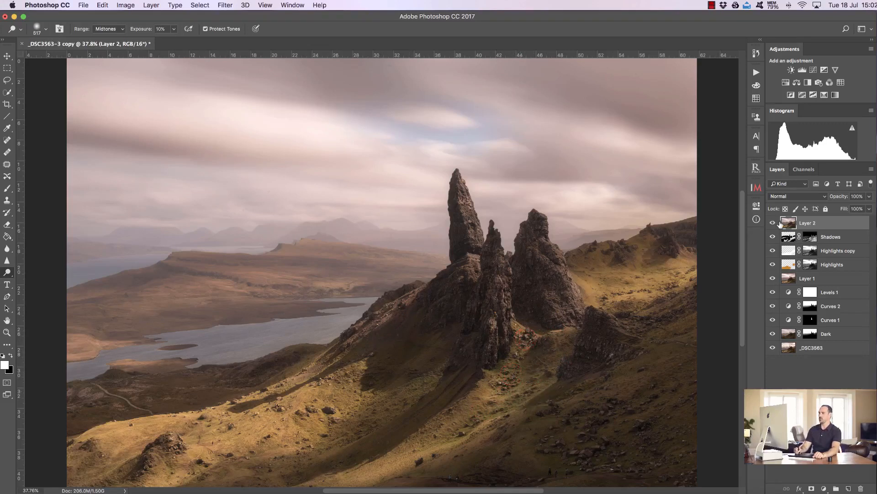
- Compare the image with the merged dodged layer toggled on and off
click(773, 222)
click(773, 223)
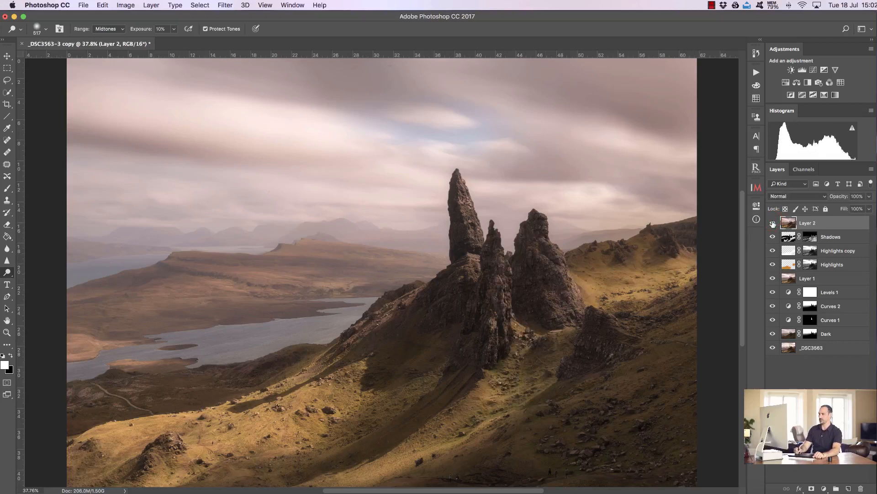
click(773, 223)
click(772, 222)
click(772, 223)
click(770, 224)
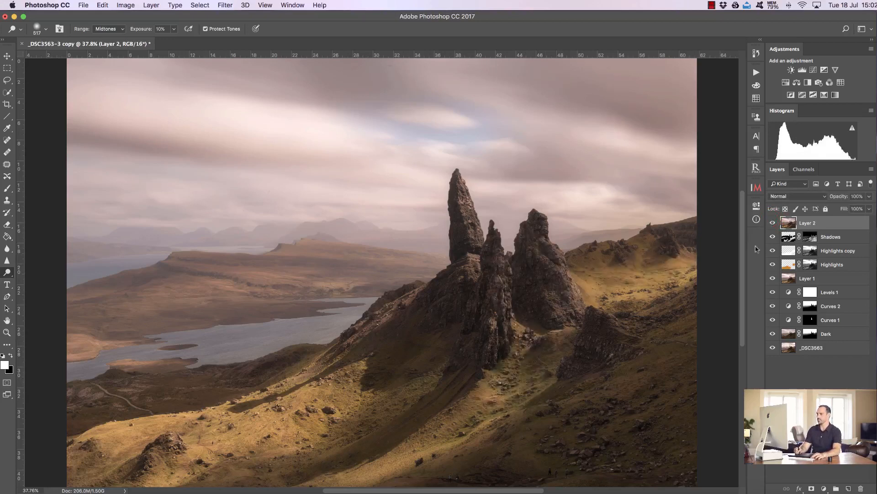
- Add a layer mask to the merged layer and paint black at 40% over the central stack's base
click(813, 488)
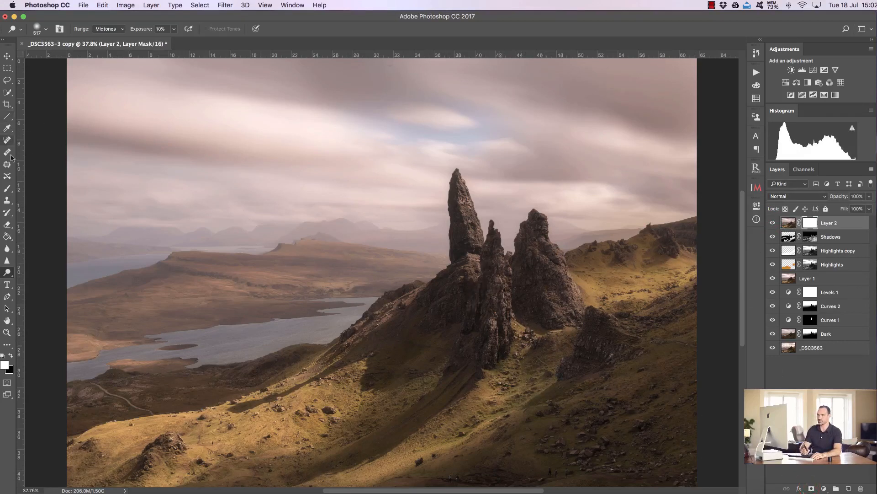
click(7, 189)
click(11, 355)
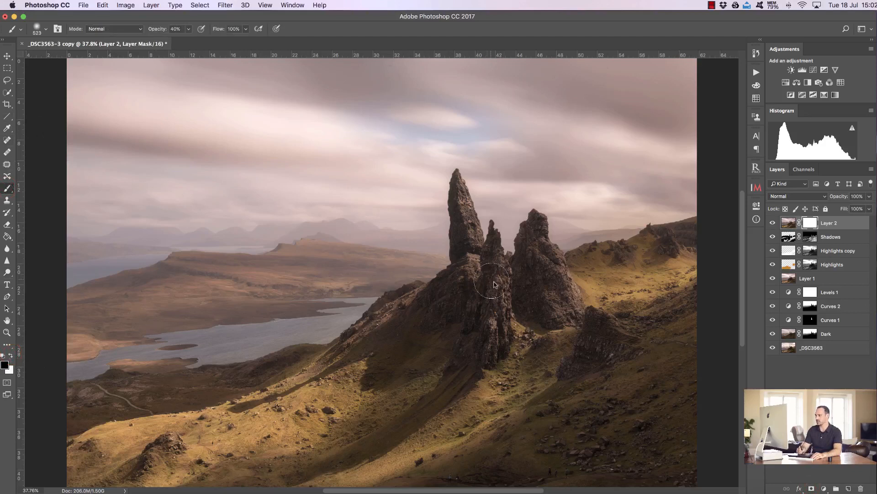
drag(498, 273, 493, 348)
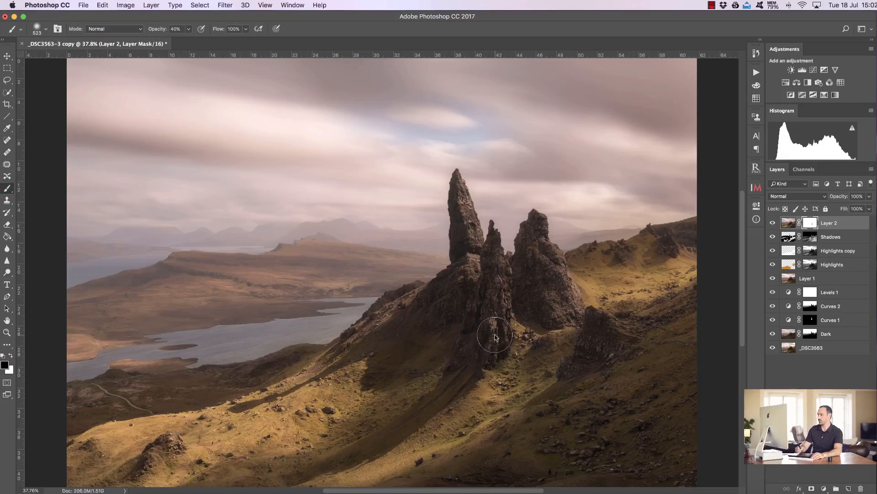
- Compare the image with the masked merged layer toggled on and off
click(773, 223)
click(774, 223)
click(773, 223)
click(773, 223)
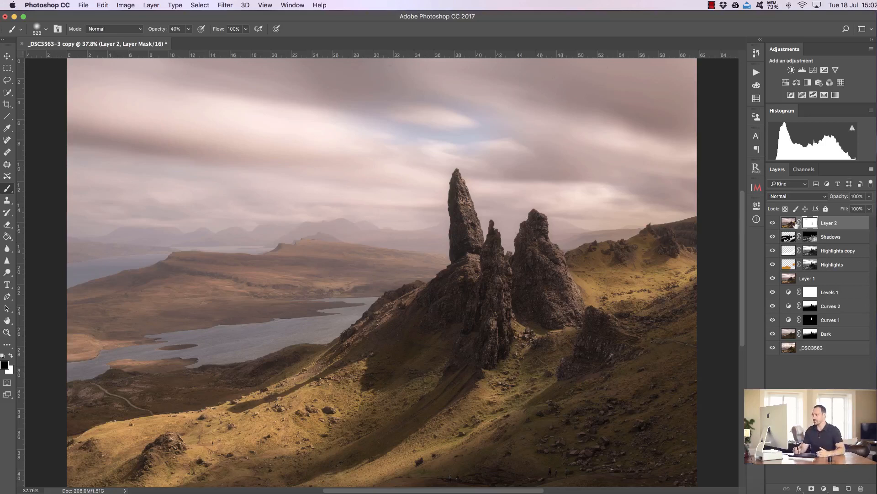
click(772, 224)
click(773, 223)
- Duplicate the Curves 2 adjustment layer and move the copy to the top of the layer stack
click(789, 223)
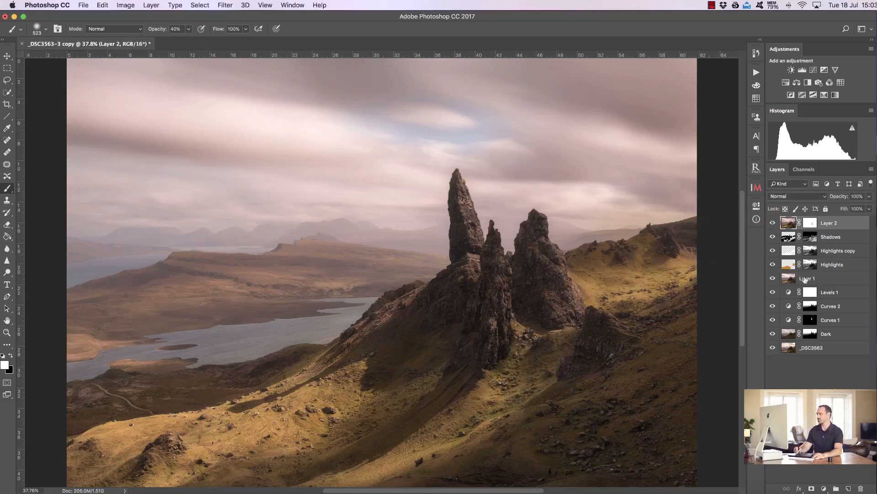
click(811, 309)
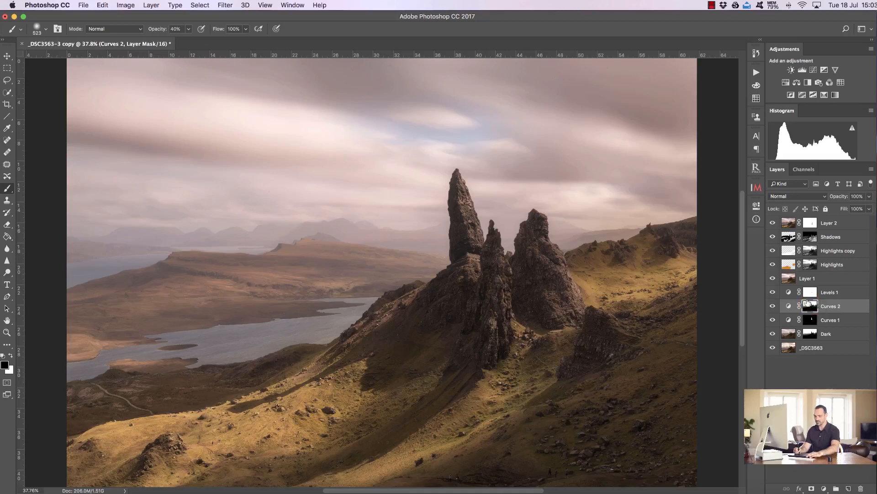
key(super+j)
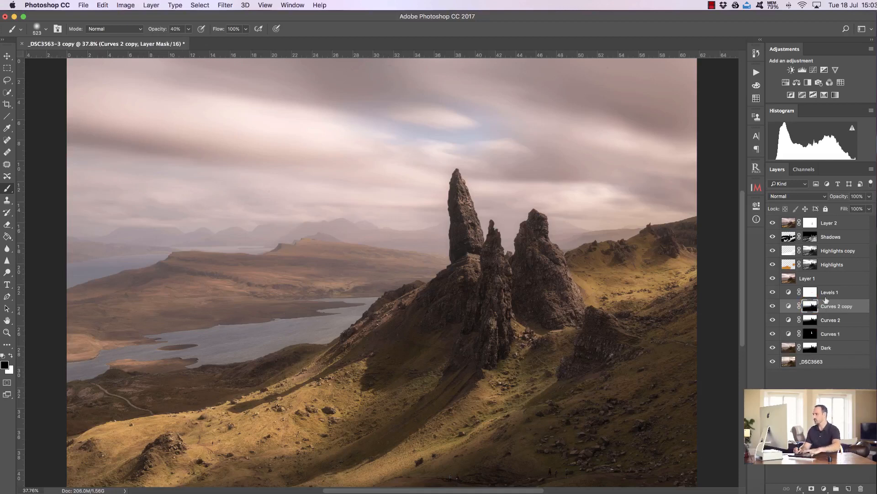
drag(833, 306, 827, 221)
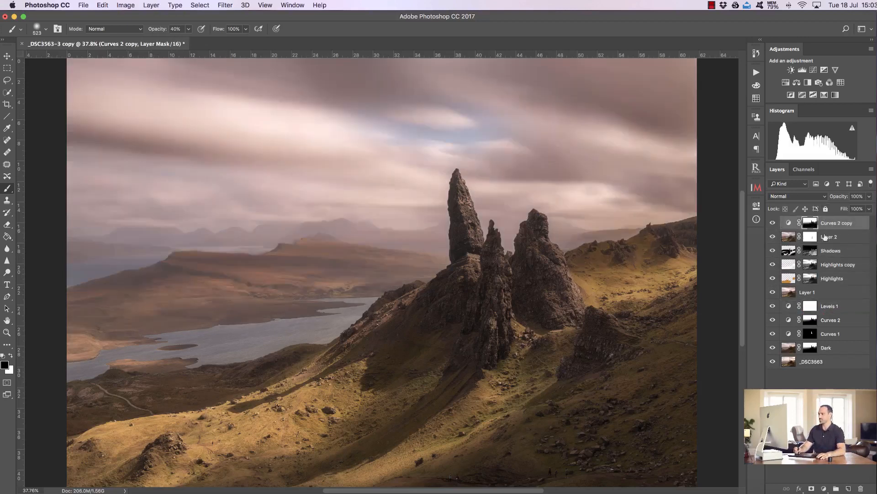
- Brighten the Curves 2 copy by raising its upper and midtone curve points slightly
double_click(789, 224)
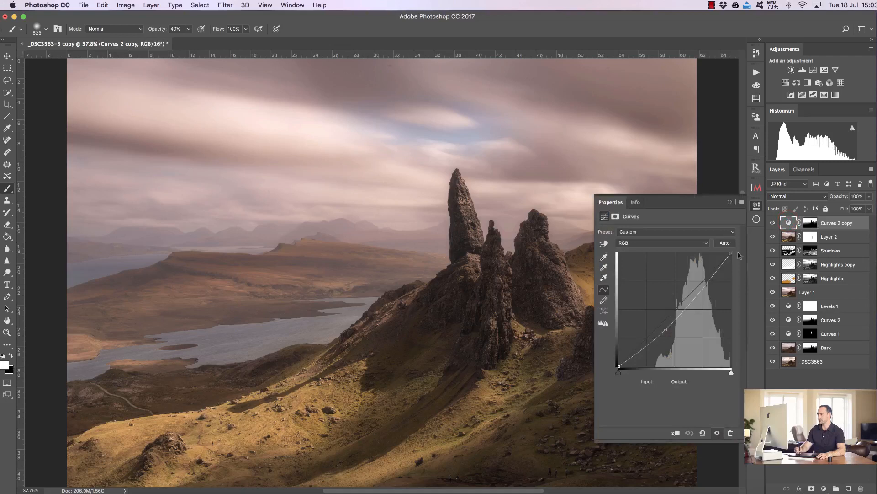
drag(714, 274, 714, 271)
drag(665, 329, 670, 327)
click(728, 203)
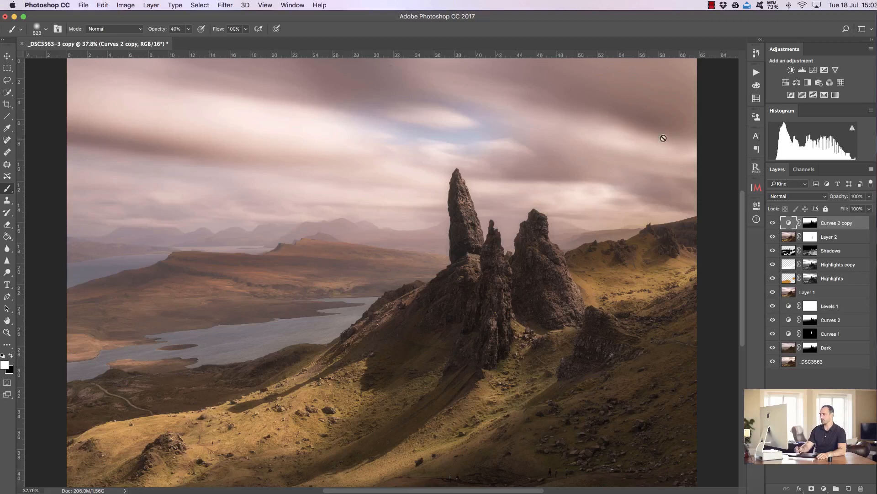
- Set the Curves 2 copy layer to Luminosity blend mode and 75% opacity
click(807, 198)
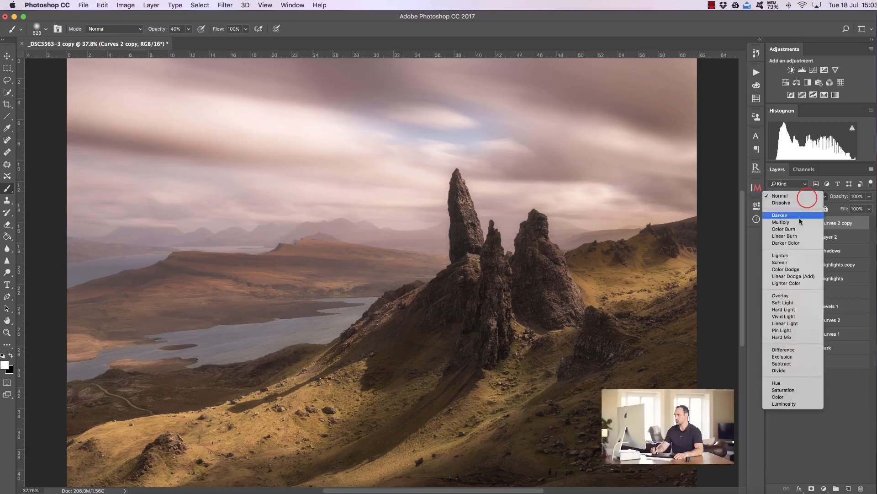
click(789, 403)
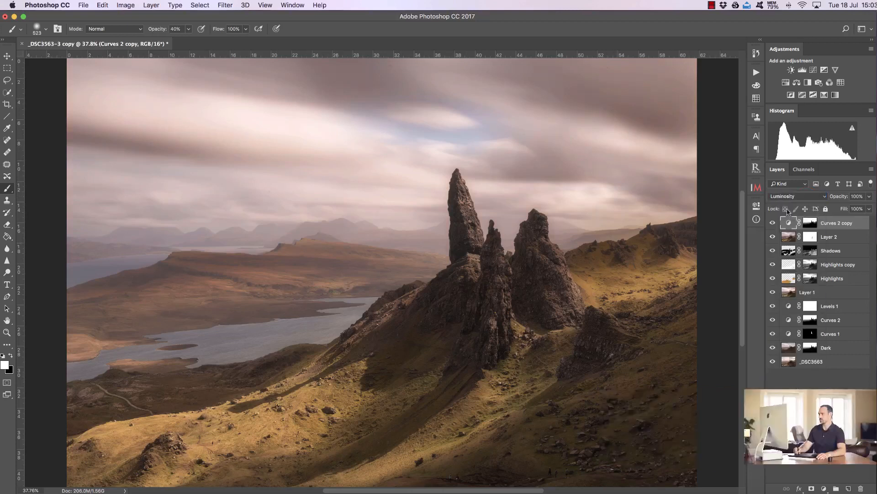
click(772, 223)
click(773, 223)
drag(836, 196, 831, 196)
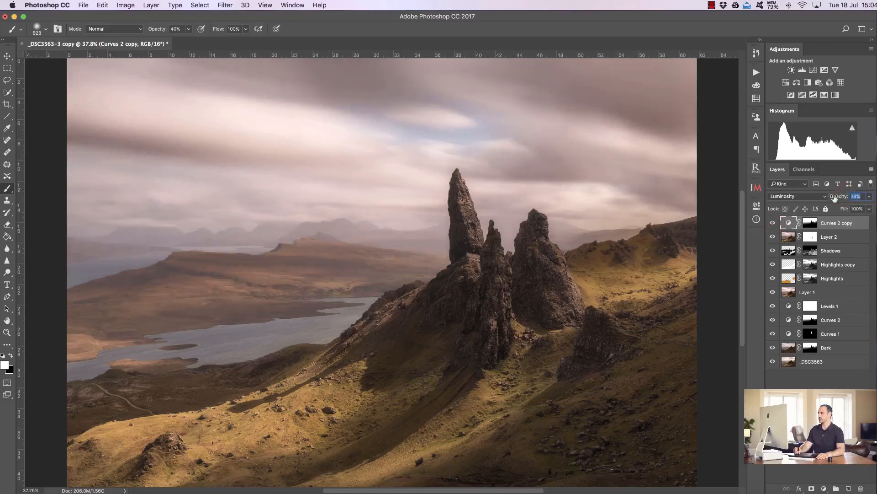
- Paint black on the Curves 2 copy mask with a large soft brush across the sky
click(809, 223)
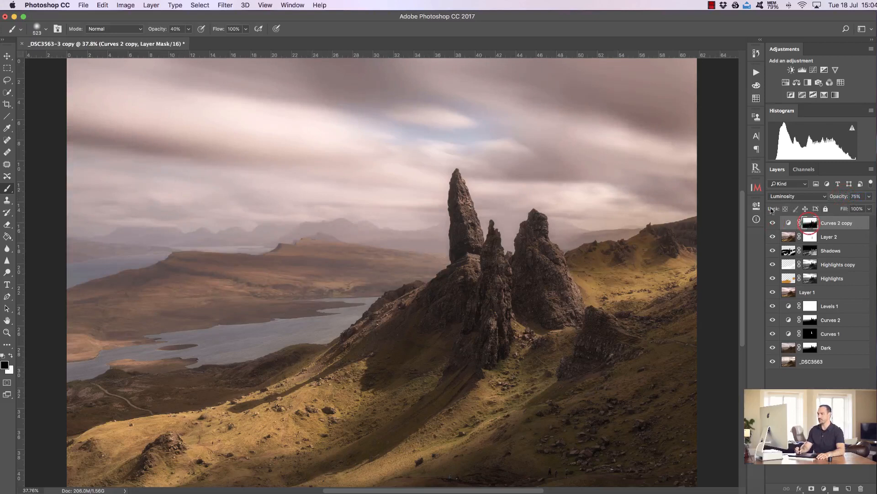
ctrl+alt+drag(371, 227, 419, 227)
click(667, 115)
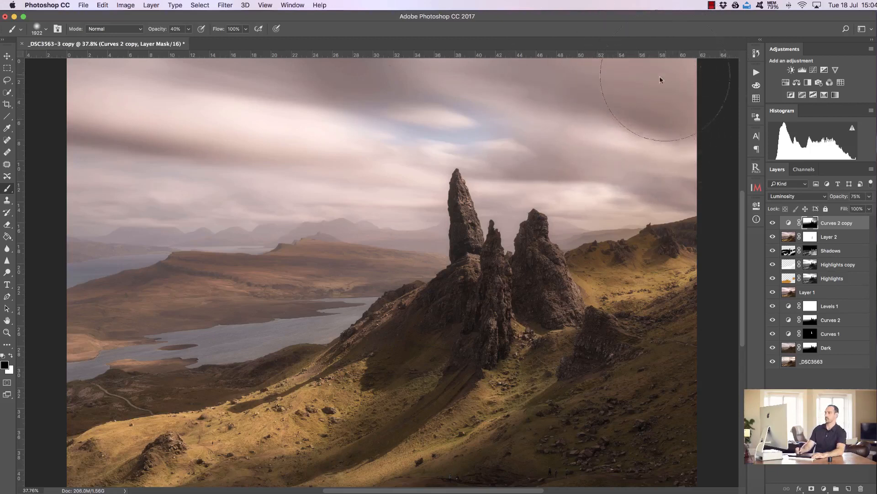
mouse_move(247, 135)
mouse_down()
mouse_move(176, 144)
mouse_move(192, 149)
mouse_move(62, 136)
mouse_move(178, 143)
mouse_up()
mouse_move(533, 175)
mouse_down()
mouse_move(573, 174)
mouse_move(562, 147)
mouse_up()
mouse_move(641, 207)
mouse_down()
mouse_move(679, 195)
mouse_move(680, 179)
mouse_up()
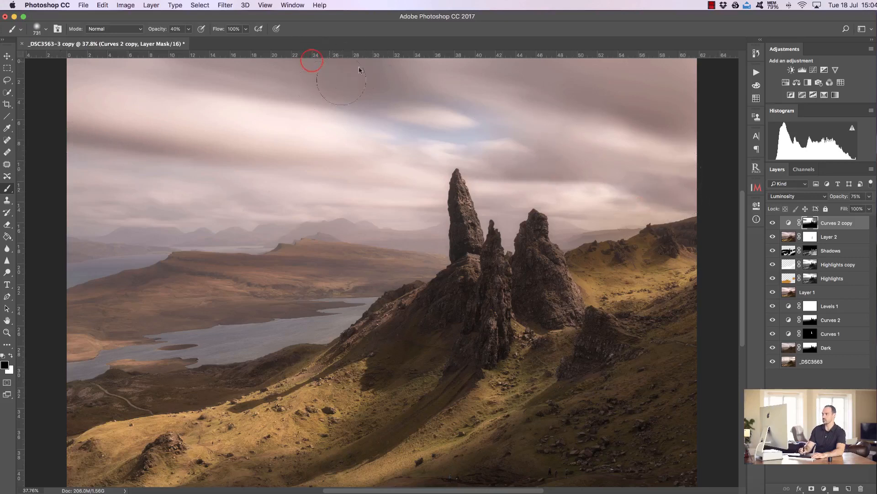
- Paint one more black stroke across the upper sky on the Curves 2 copy mask and toggle the layer to compare
mouse_move(317, 53)
mouse_down()
mouse_move(359, 83)
mouse_move(364, 21)
mouse_move(373, 68)
mouse_up()
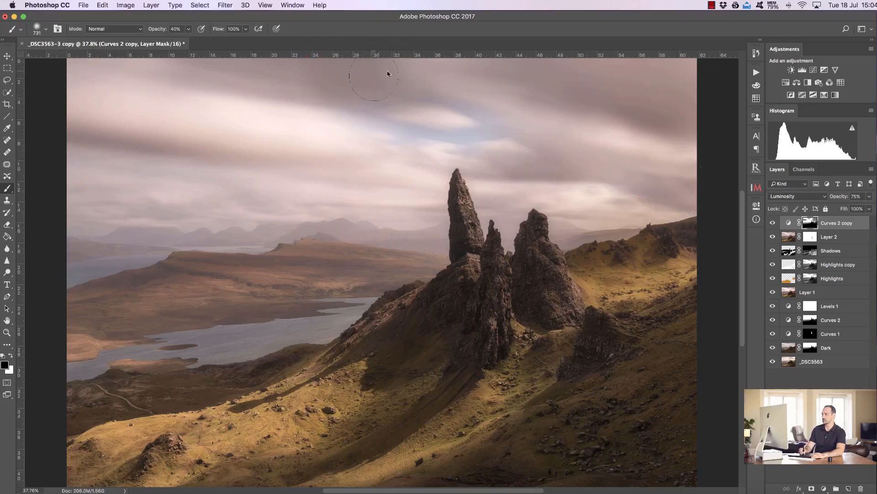
click(772, 223)
click(773, 224)
click(772, 225)
click(772, 226)
click(771, 228)
click(769, 228)
click(770, 225)
click(770, 225)
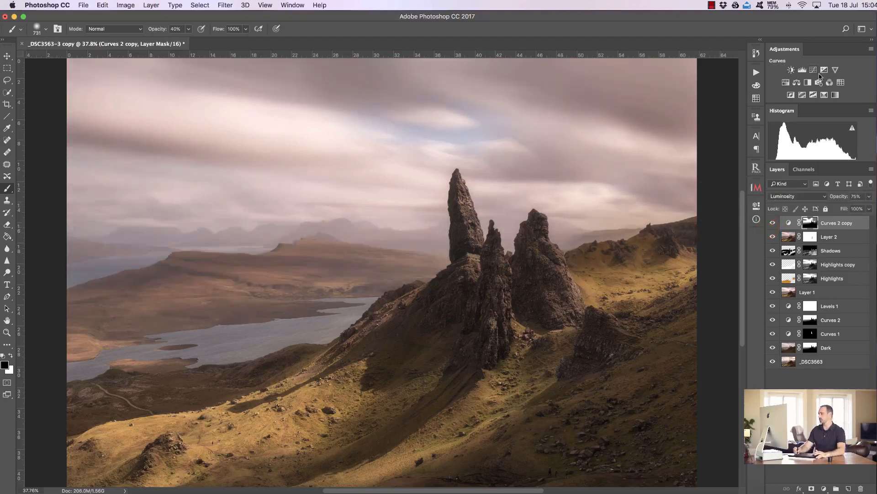
- Add a Levels adjustment layer on top, set its white input point to 250, and toggle it to compare
click(803, 70)
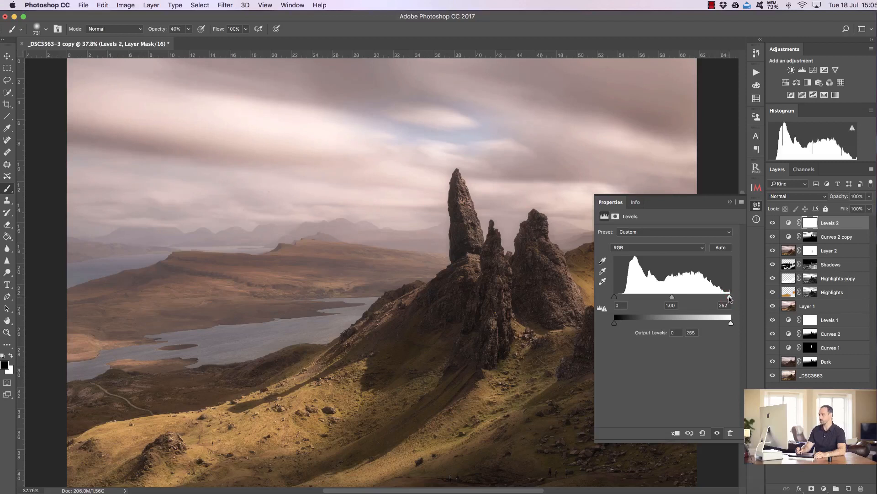
drag(728, 297, 729, 298)
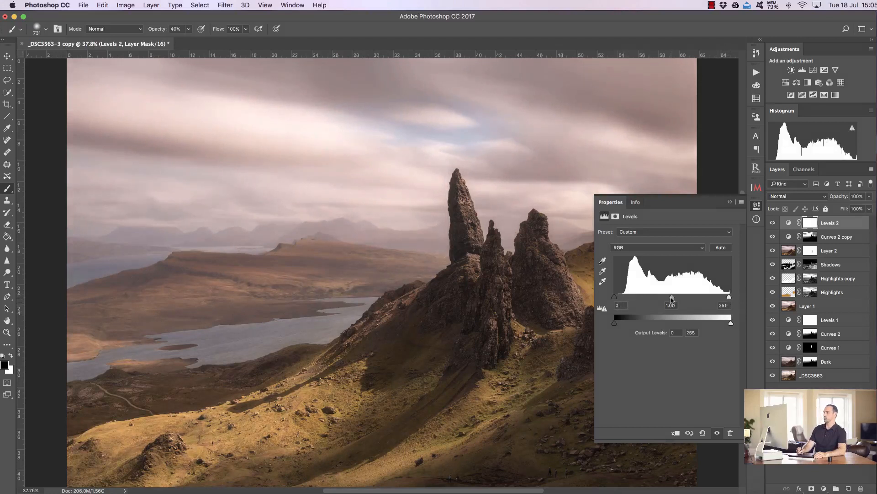
drag(672, 300, 675, 300)
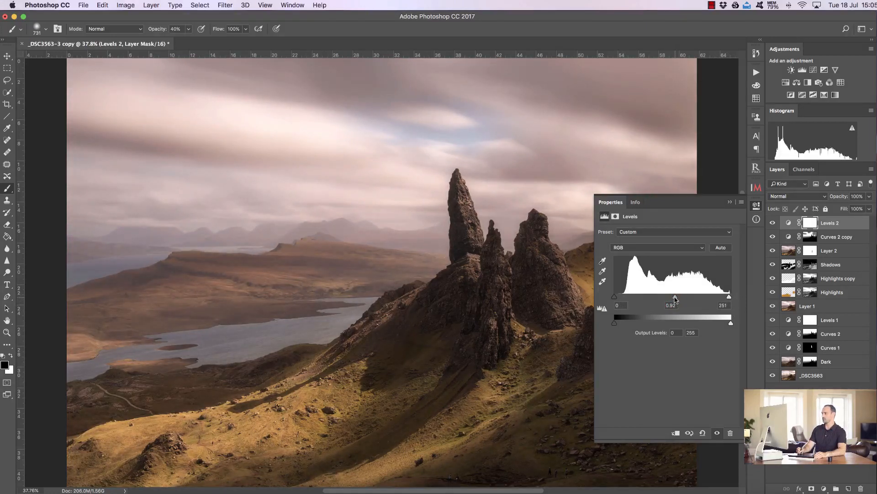
click(703, 433)
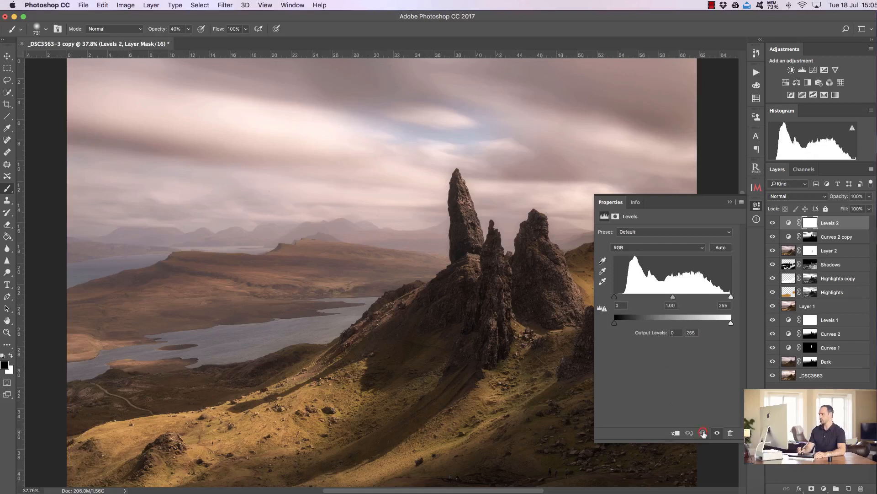
drag(731, 297, 730, 297)
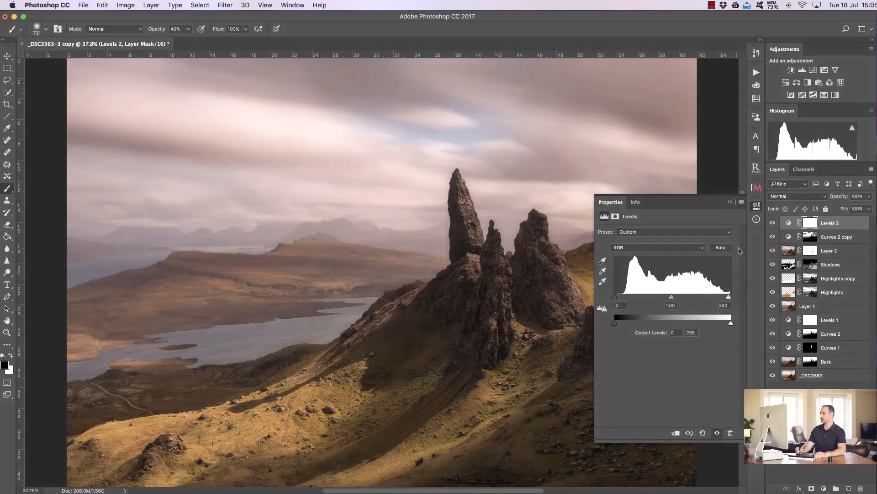
click(730, 202)
click(773, 223)
click(772, 223)
click(772, 223)
click(772, 223)
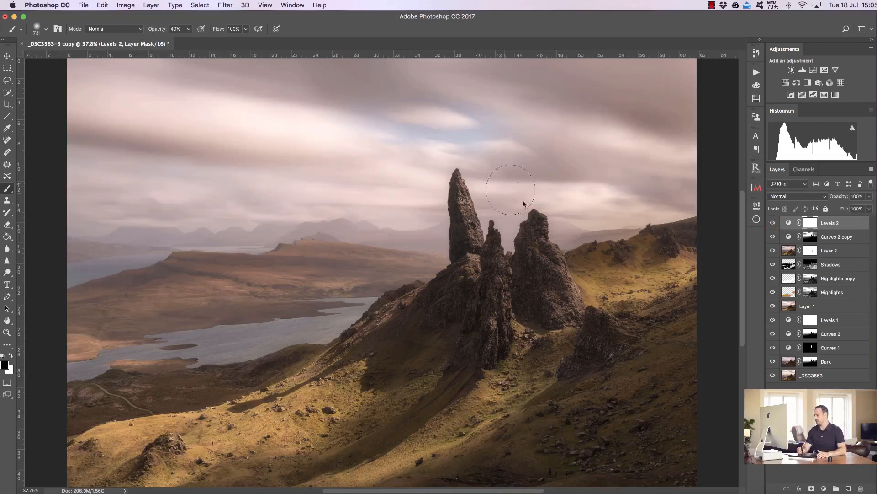
- Create a new empty layer at the top of the stack and zoom into the sky above the distant mountains
click(847, 489)
key(x)
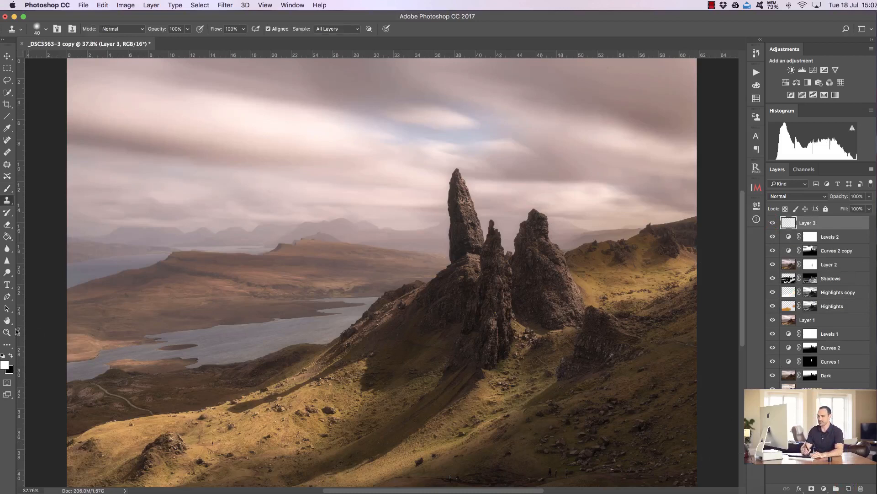
click(7, 343)
click(7, 332)
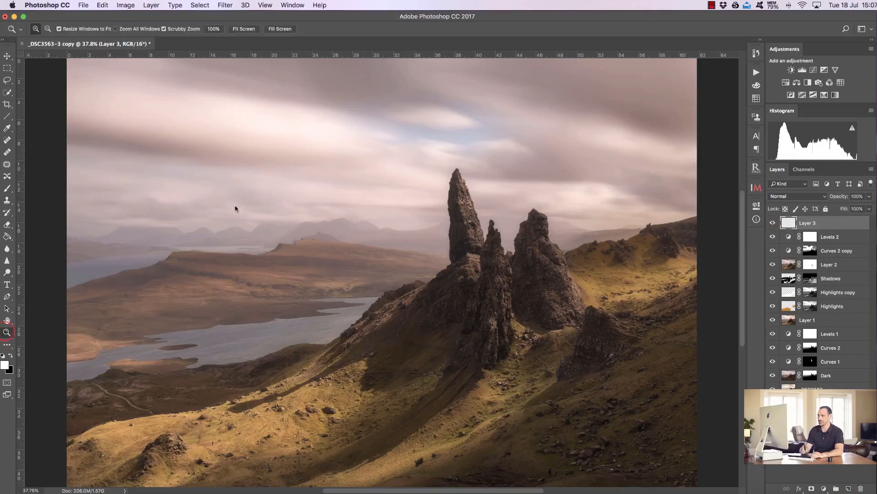
drag(269, 189, 318, 191)
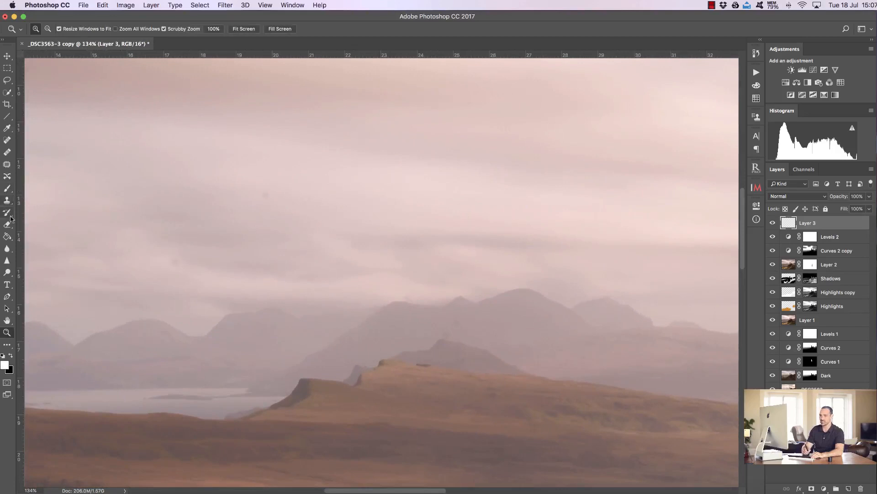
- Clone out dust spots in the sky on the new layer with the Clone Stamp sampling all layers at 50% opacity
click(7, 200)
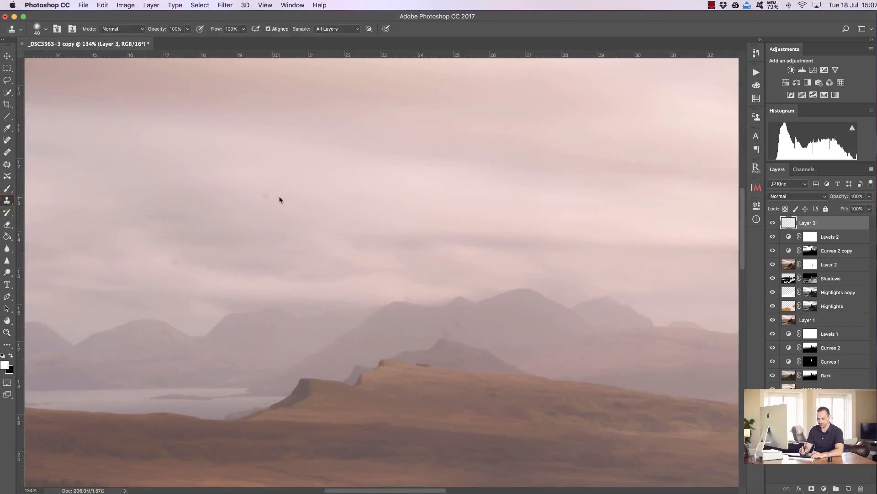
alt+click(278, 196)
click(264, 194)
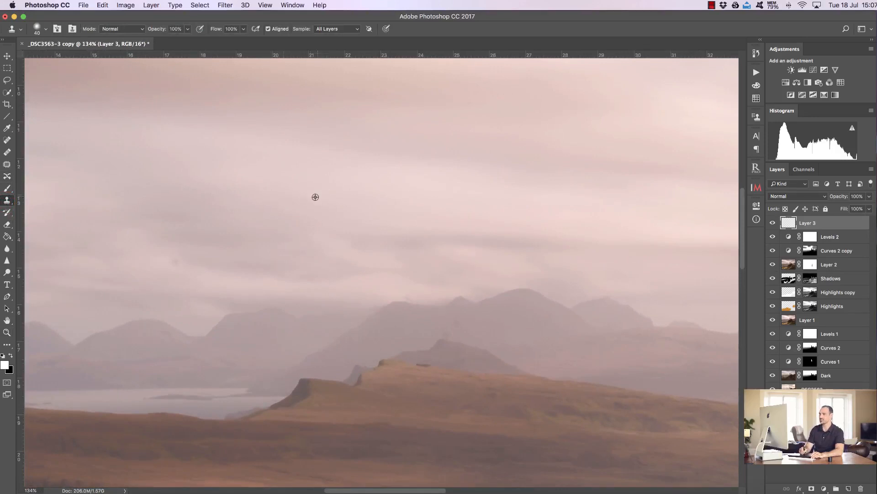
key(super+z)
key(bracketright)
key(bracketright)
key(bracketright)
key(bracketright)
key(bracketright)
alt+click(288, 193)
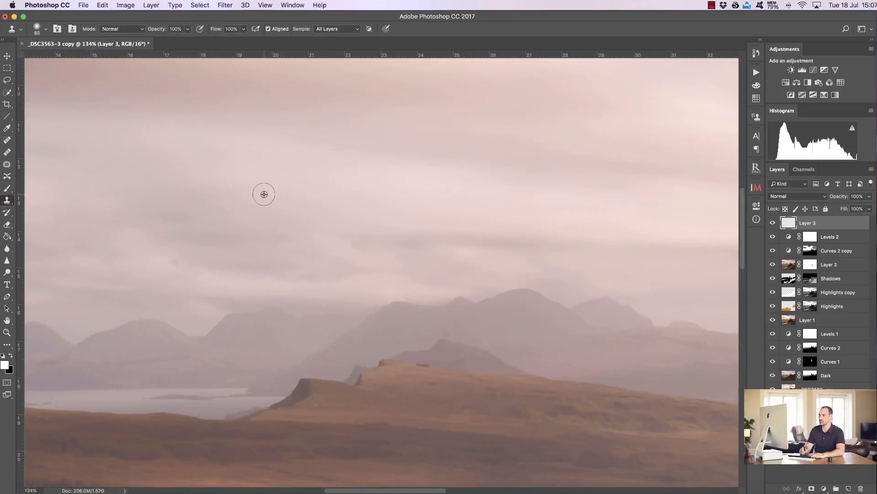
key(5)
click(264, 194)
click(265, 196)
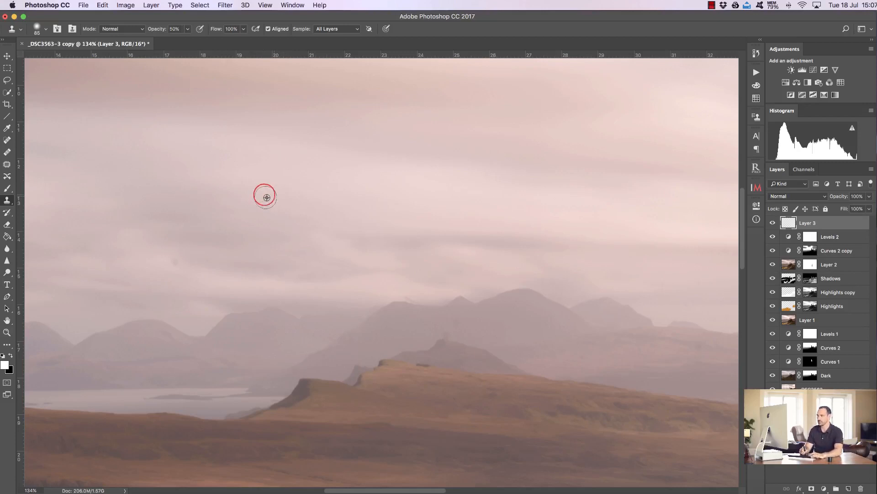
click(268, 190)
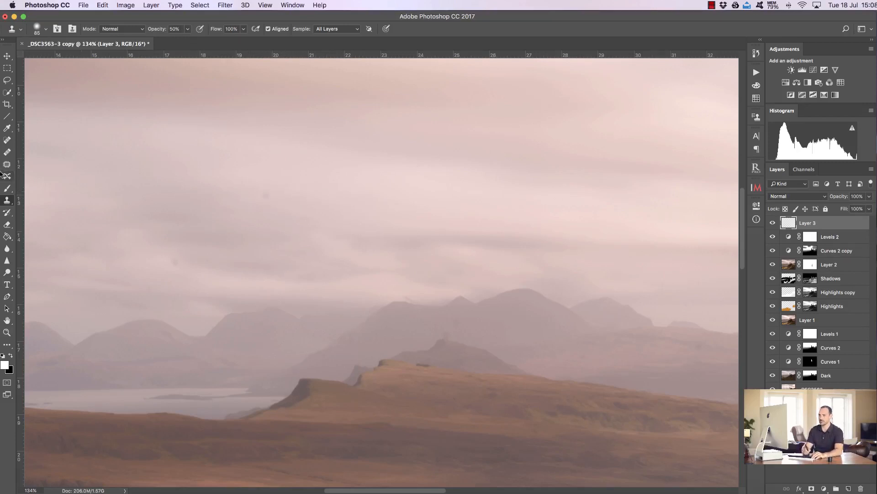
- Create a merged copy of all visible layers at the top of the stack with Raya Pro's Merge
click(8, 165)
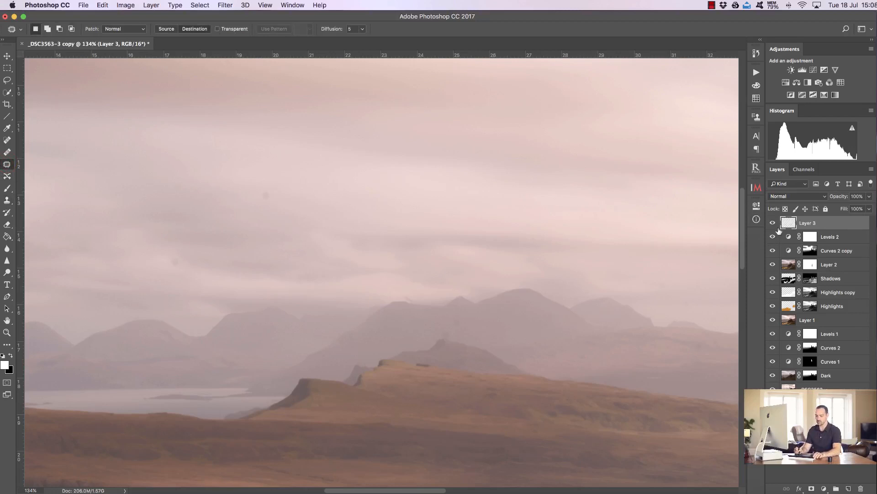
click(755, 169)
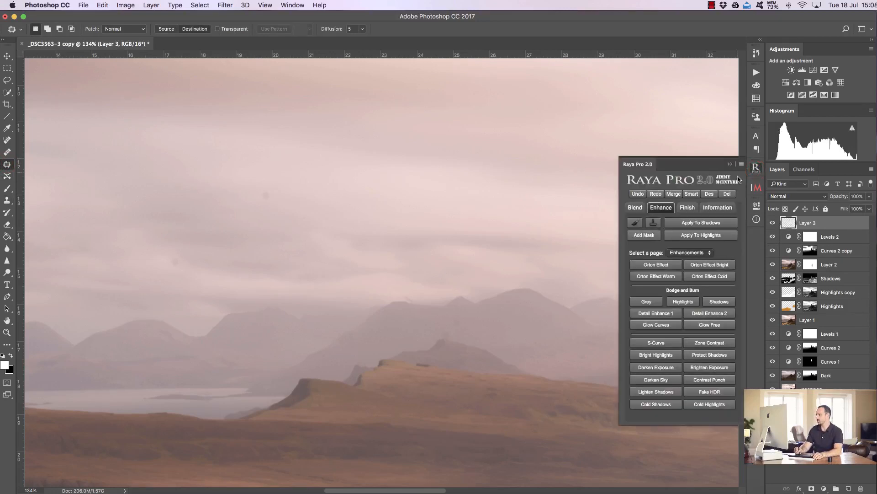
click(635, 207)
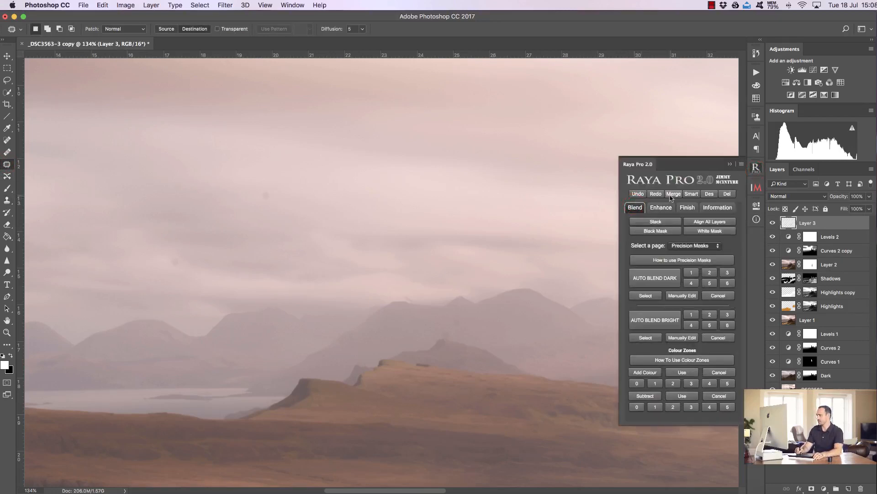
click(673, 194)
click(730, 165)
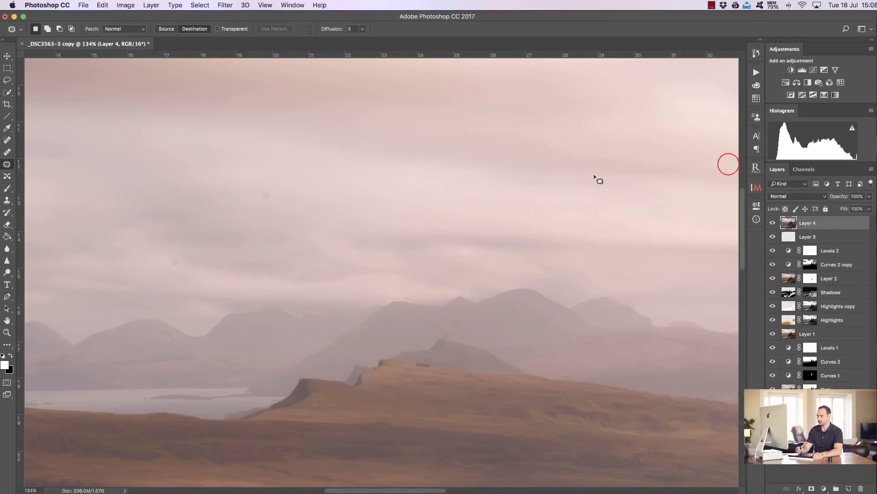
- Remove dust spots in the sky on the merged layer with the Patch tool in Source mode
mouse_move(269, 187)
mouse_down()
mouse_move(268, 204)
mouse_move(280, 198)
mouse_move(265, 186)
mouse_up()
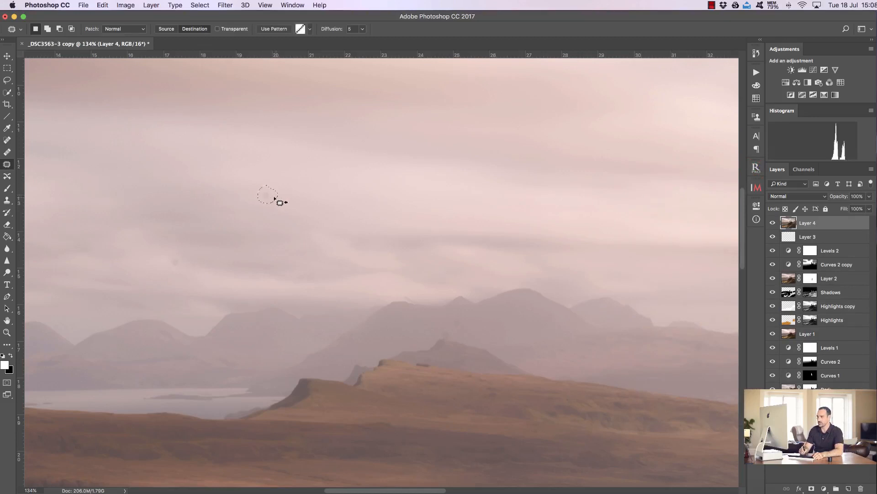
click(265, 195)
click(166, 29)
drag(264, 194, 307, 194)
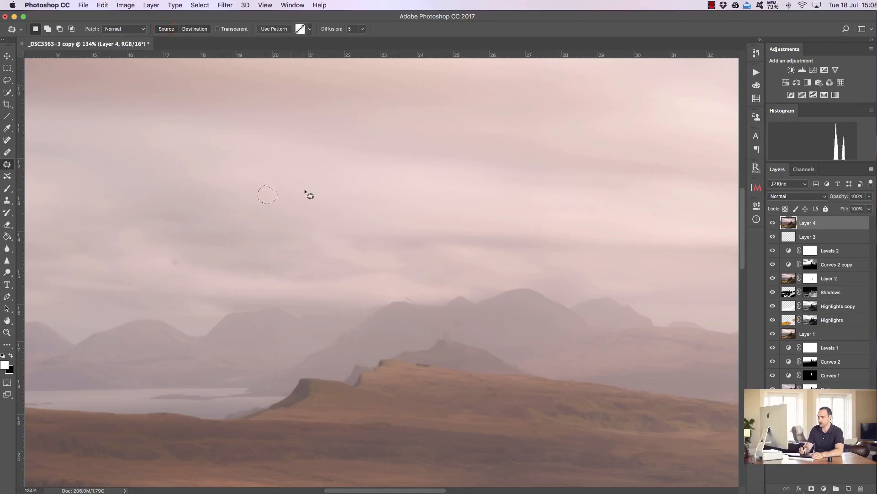
key(ctrl+d)
mouse_move(170, 265)
mouse_down()
mouse_move(187, 266)
mouse_move(157, 264)
mouse_up()
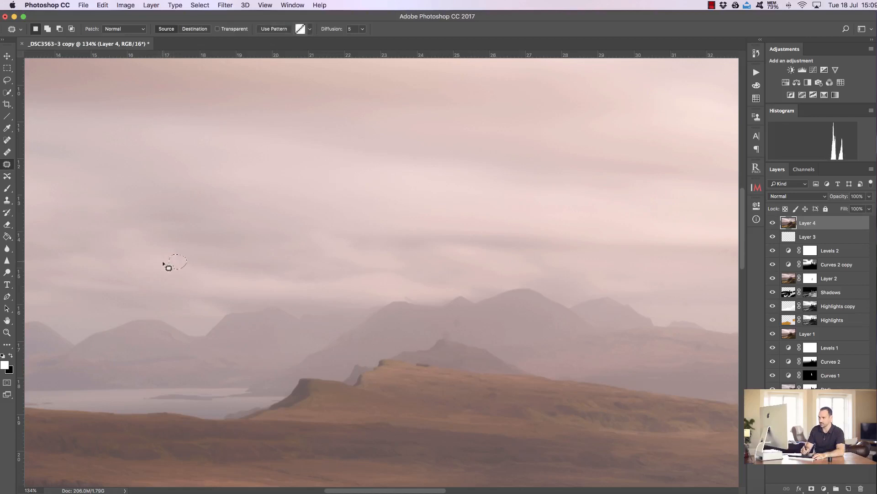
key(ctrl+d)
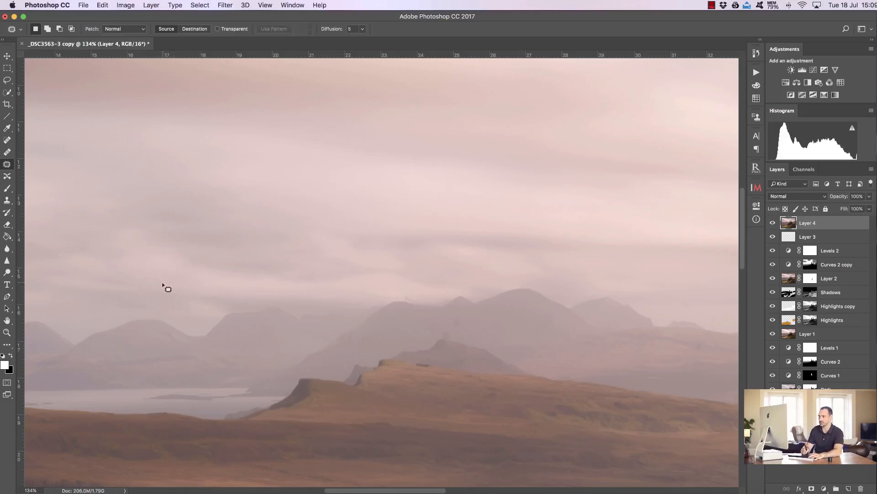
scroll(167, 288, up, 10)
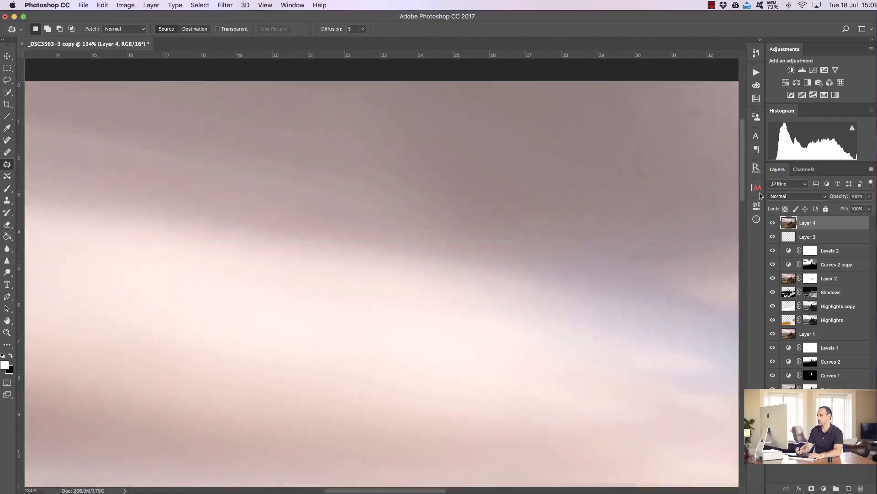
drag(760, 193, 761, 184)
mouse_move(686, 152)
mouse_down()
mouse_move(689, 172)
mouse_move(707, 170)
mouse_move(705, 151)
mouse_move(688, 149)
mouse_move(675, 161)
mouse_move(683, 170)
mouse_move(656, 164)
mouse_up()
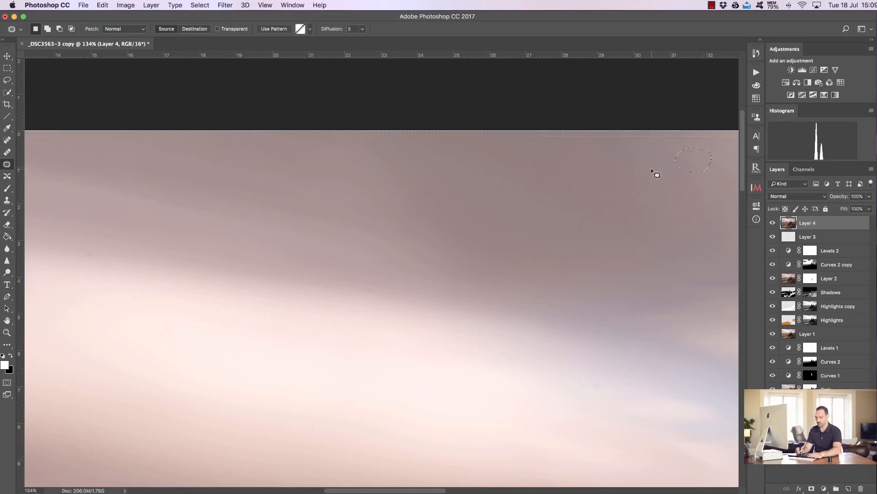
key(super+d)
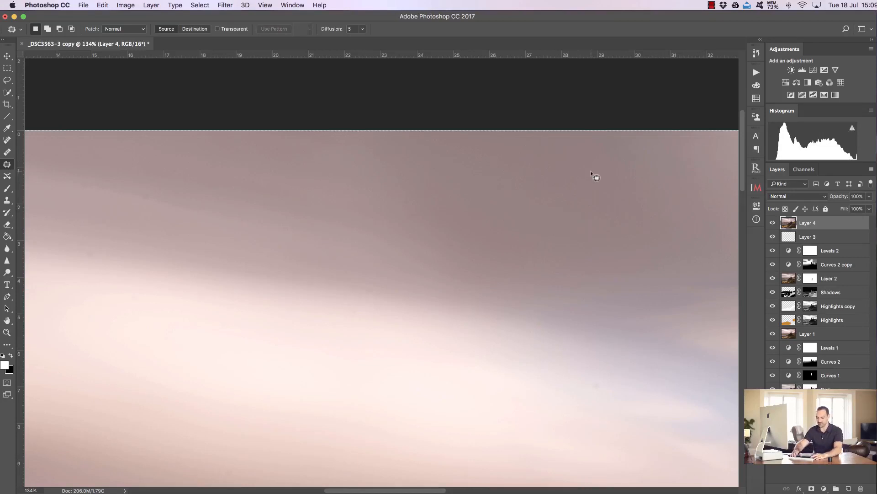
- Crop a thin sliver off the top edge of the image
key(super+0)
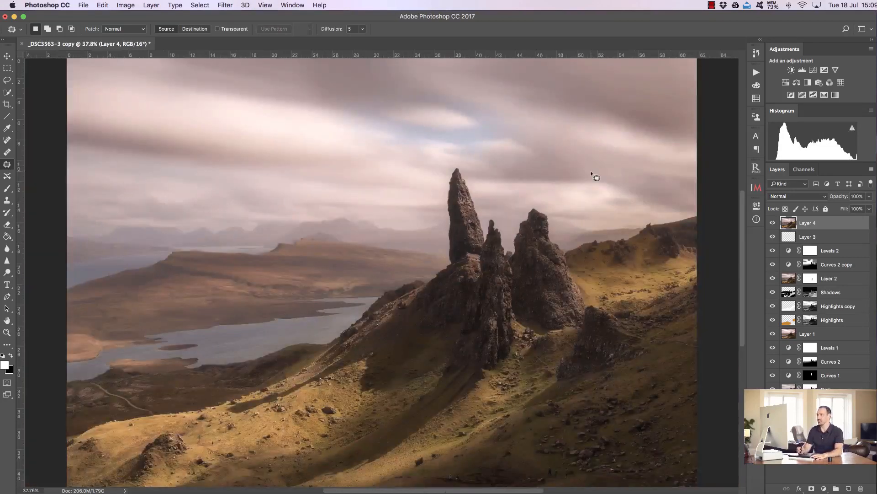
click(7, 104)
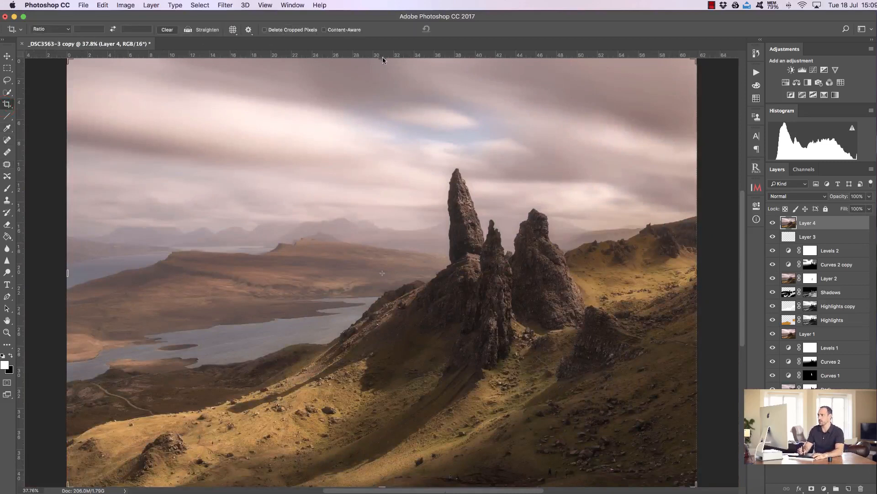
drag(383, 58, 382, 61)
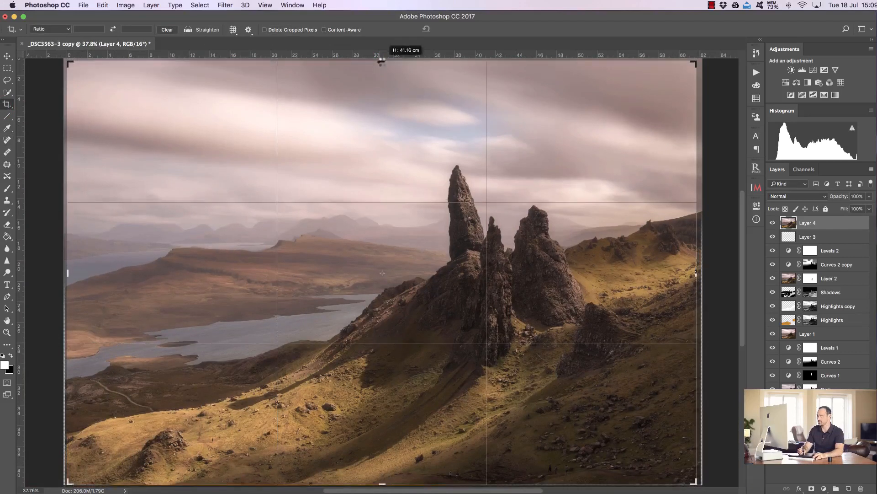
click(458, 29)
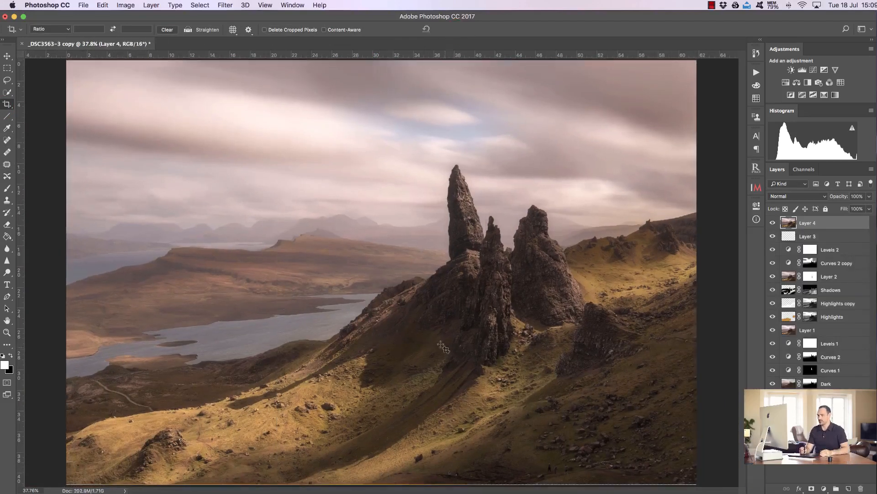
- Patch out the leftmost hiker on the path at the bottom of the hillside
click(8, 333)
drag(464, 478, 522, 487)
drag(745, 369, 745, 372)
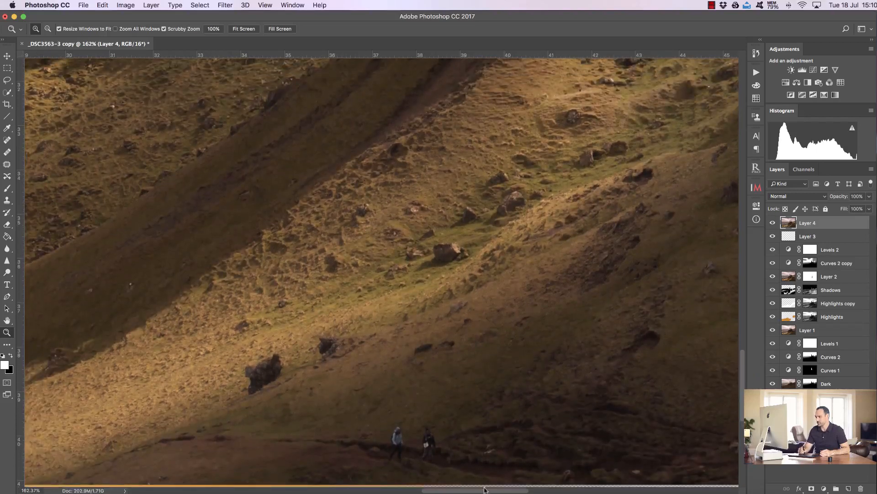
scroll(485, 489, right, 10)
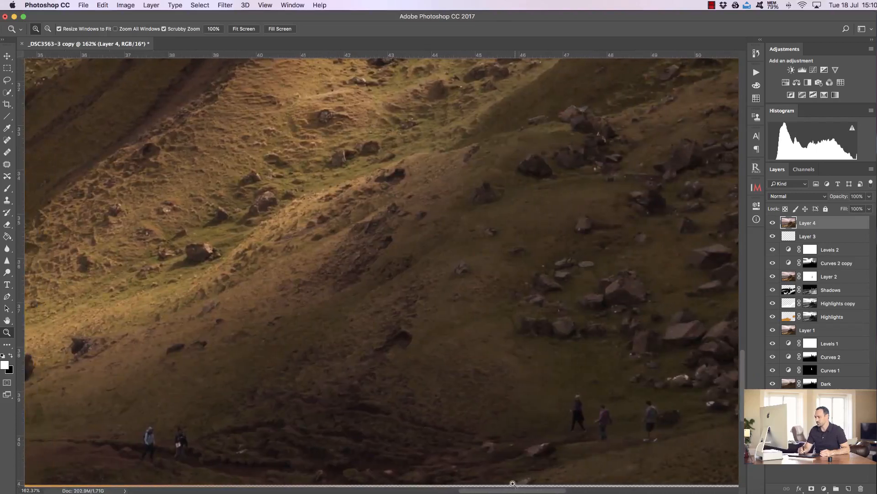
scroll(528, 490, left, 5)
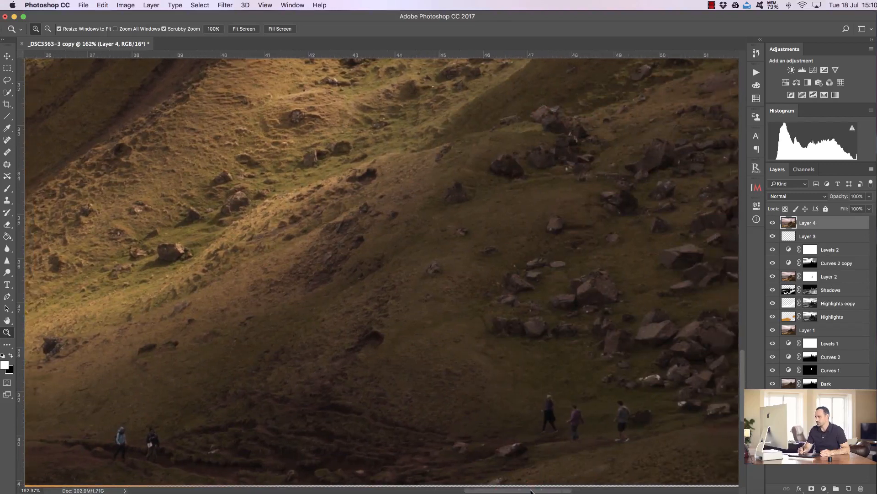
click(6, 164)
mouse_move(261, 465)
mouse_down()
mouse_move(260, 421)
mouse_move(242, 449)
mouse_move(260, 465)
mouse_move(218, 447)
mouse_up()
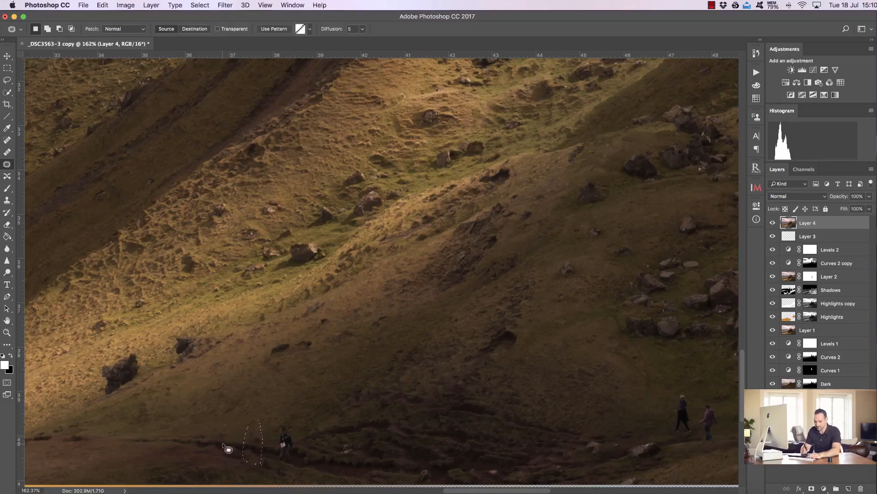
key(super+d)
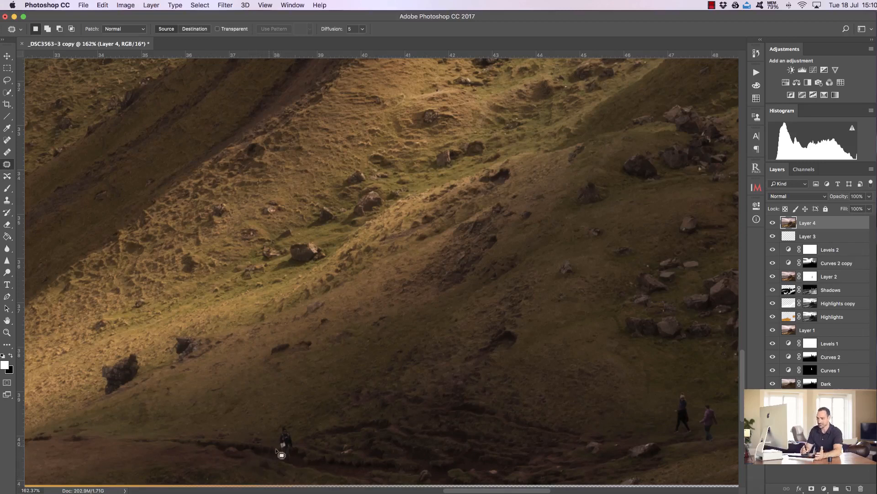
- Patch and clone away the remaining traces of the removed hiker on the path, comparing with the merged layer hidden
mouse_move(289, 464)
mouse_down()
mouse_move(284, 419)
mouse_move(275, 460)
mouse_move(293, 466)
mouse_move(292, 448)
mouse_move(267, 441)
mouse_up()
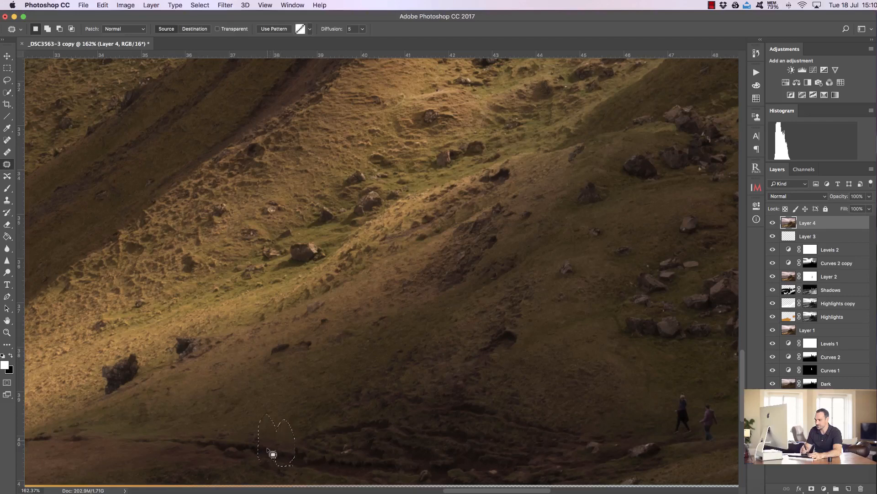
click(283, 473)
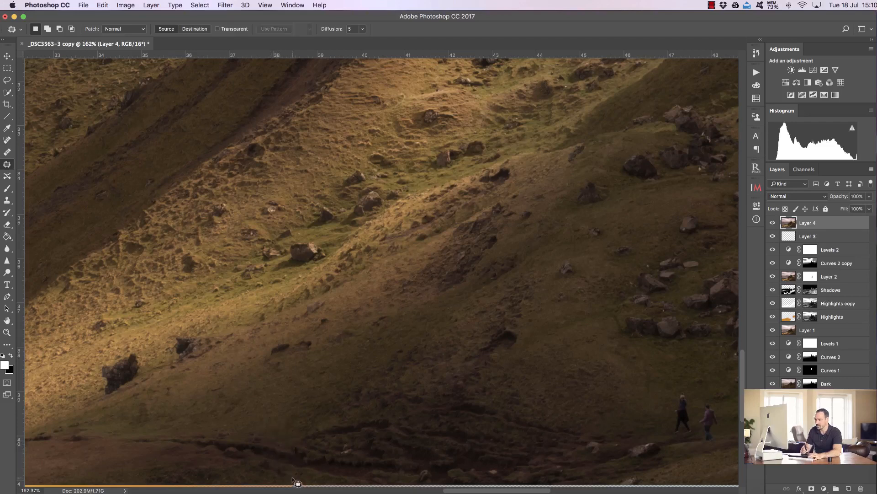
click(7, 199)
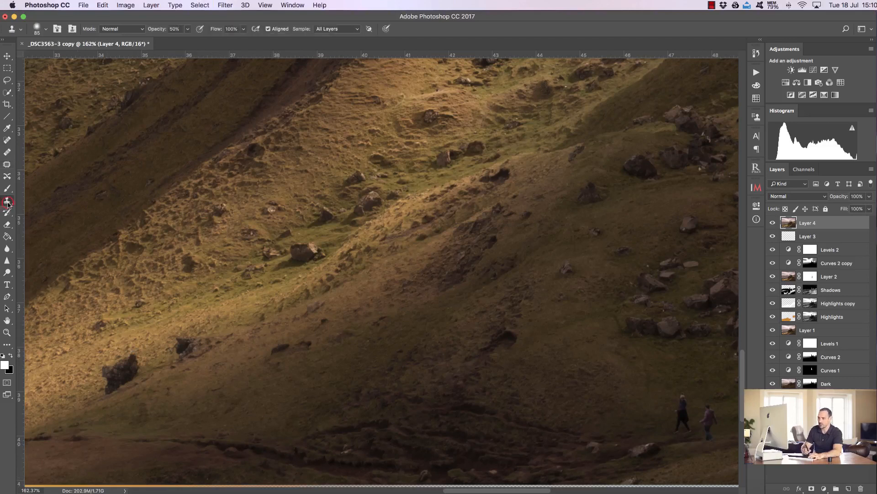
ctrl+alt+click(266, 424)
drag(266, 423, 252, 425)
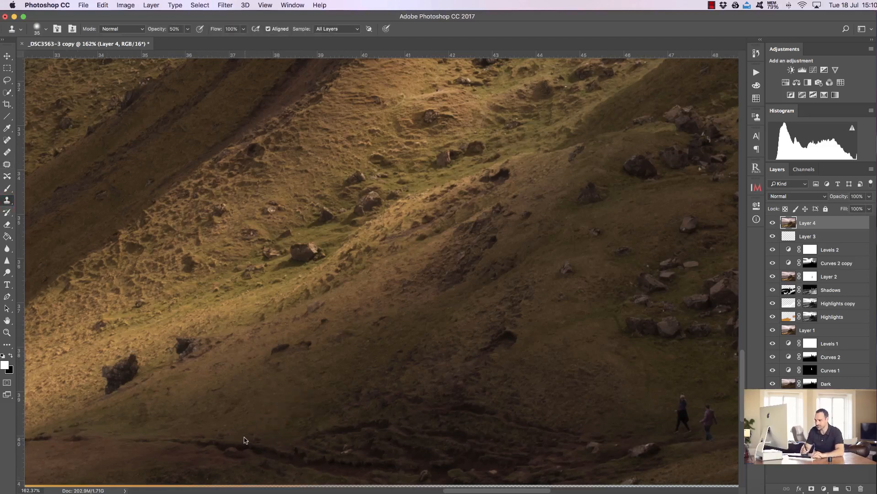
alt+click(245, 436)
alt+click(254, 437)
alt+click(244, 436)
click(252, 436)
key(0)
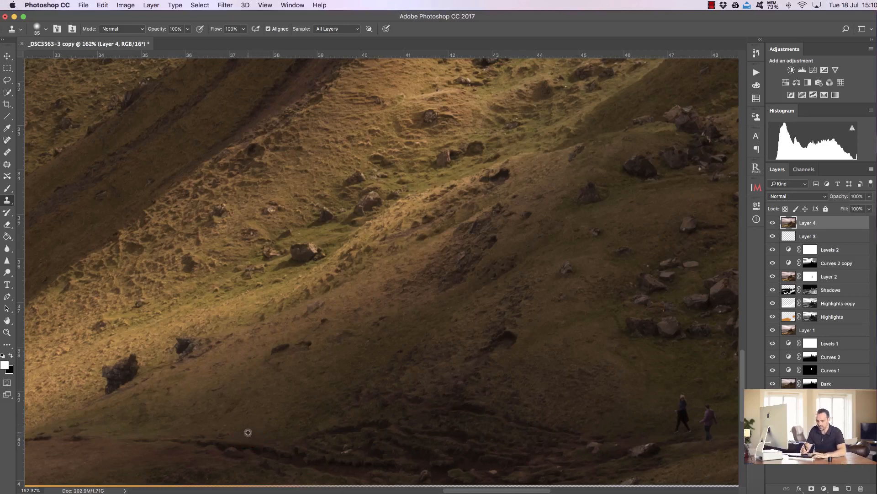
alt+click(246, 435)
click(254, 438)
alt+click(275, 441)
click(264, 440)
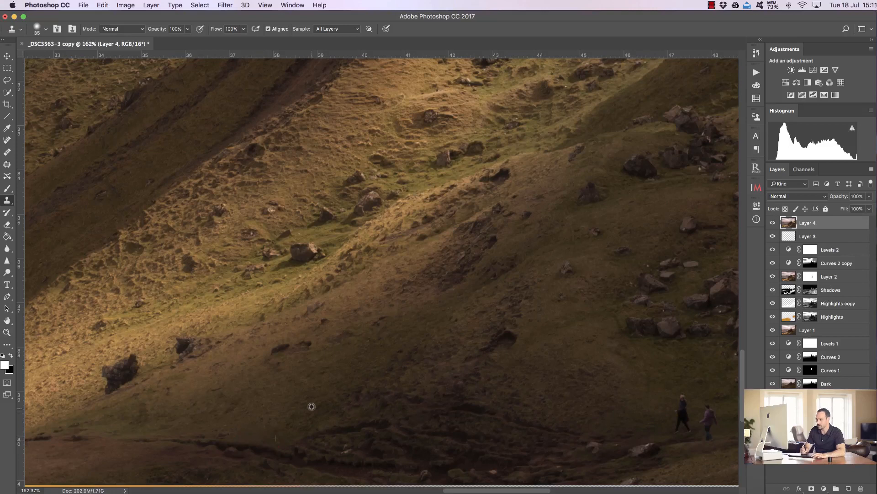
click(773, 223)
click(773, 222)
drag(306, 392, 310, 392)
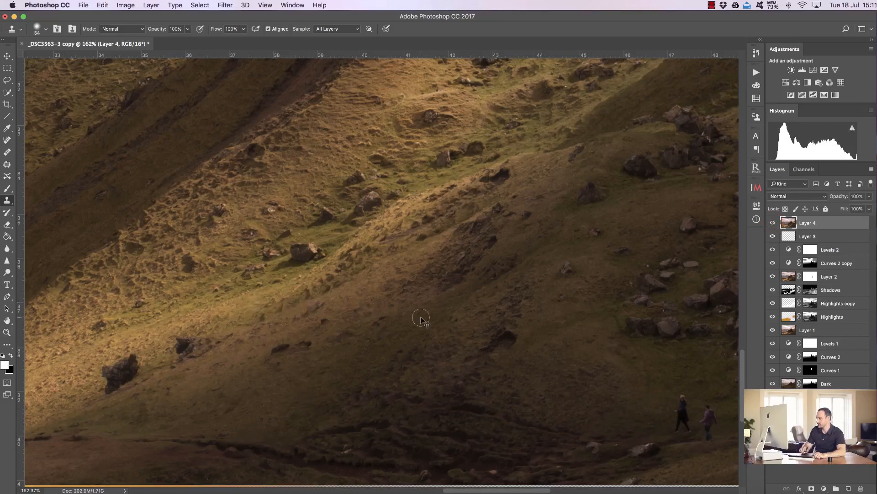
- Patch out the group of three hikers further along the path one by one
drag(506, 489, 536, 491)
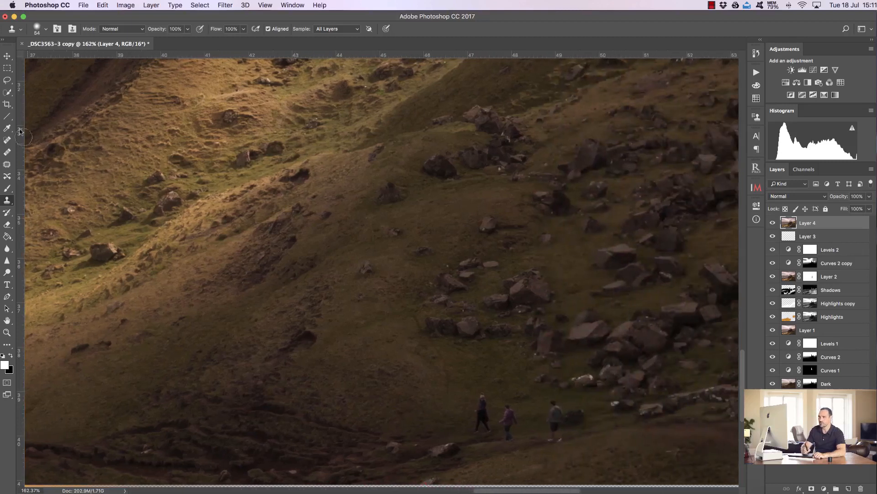
click(7, 164)
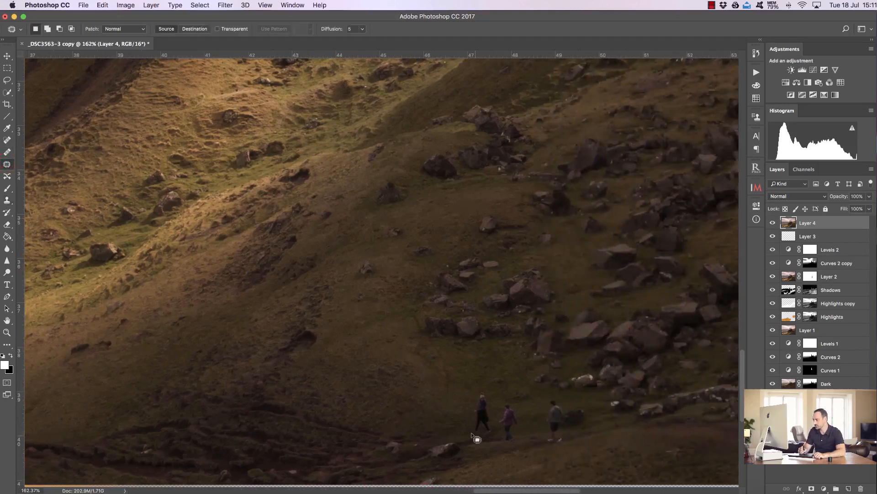
mouse_move(469, 428)
mouse_down()
mouse_move(484, 440)
mouse_move(497, 429)
mouse_move(483, 385)
mouse_move(471, 398)
mouse_move(467, 431)
mouse_move(488, 416)
mouse_move(453, 411)
mouse_up()
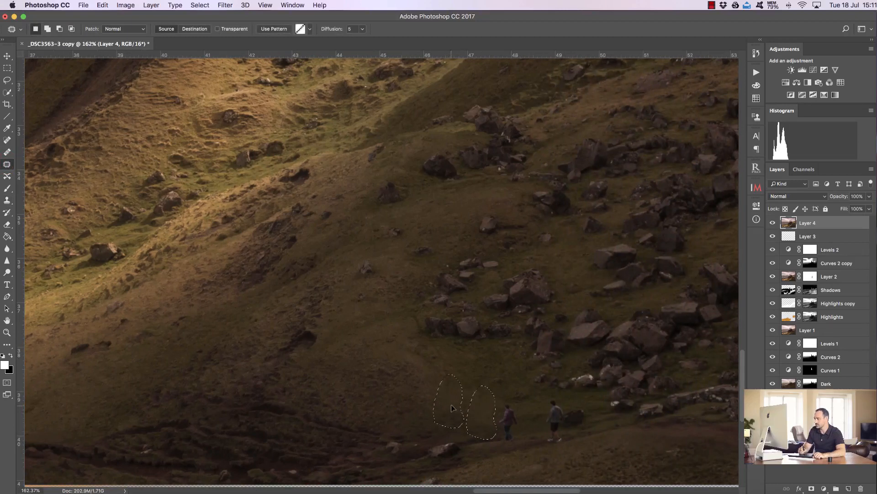
key(super+d)
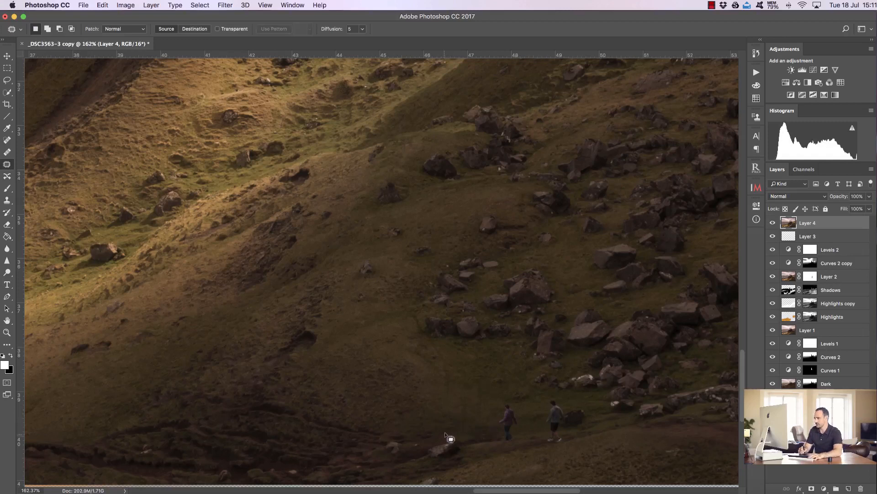
mouse_move(506, 430)
mouse_down()
mouse_move(499, 447)
mouse_move(499, 412)
mouse_move(514, 405)
mouse_move(526, 423)
mouse_move(514, 447)
mouse_move(503, 422)
mouse_move(429, 406)
mouse_up()
key(super+d)
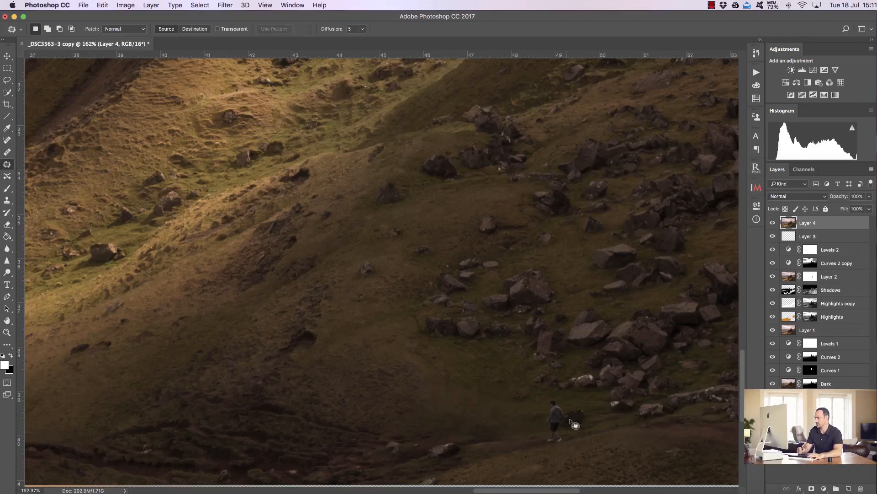
mouse_move(552, 437)
mouse_down()
mouse_move(565, 401)
mouse_move(553, 393)
mouse_move(545, 432)
mouse_move(562, 415)
mouse_move(520, 425)
mouse_up()
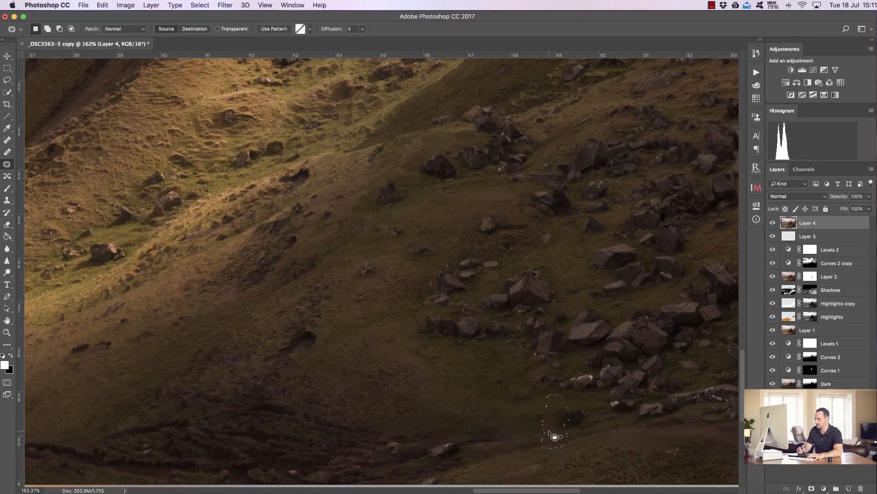
key(super+d)
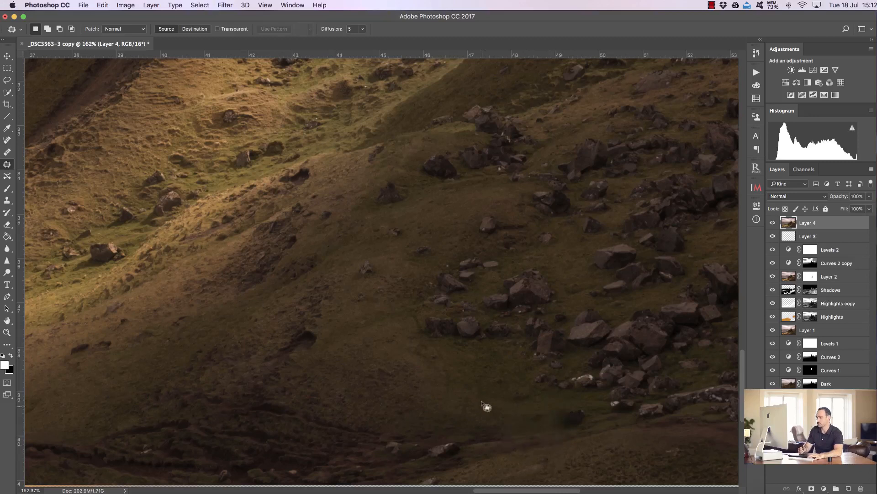
- Clone over leftover marks where the hikers stood with the Clone Stamp, then compare with the merged layer toggled off
click(7, 200)
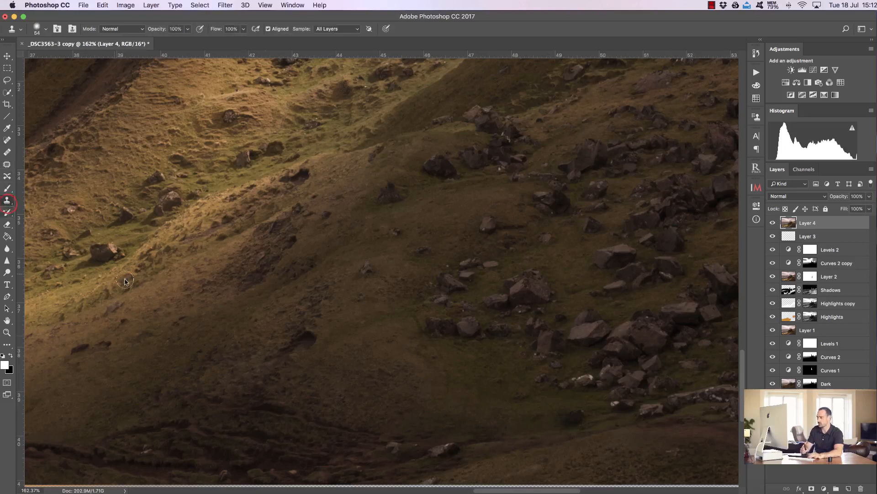
alt+click(463, 398)
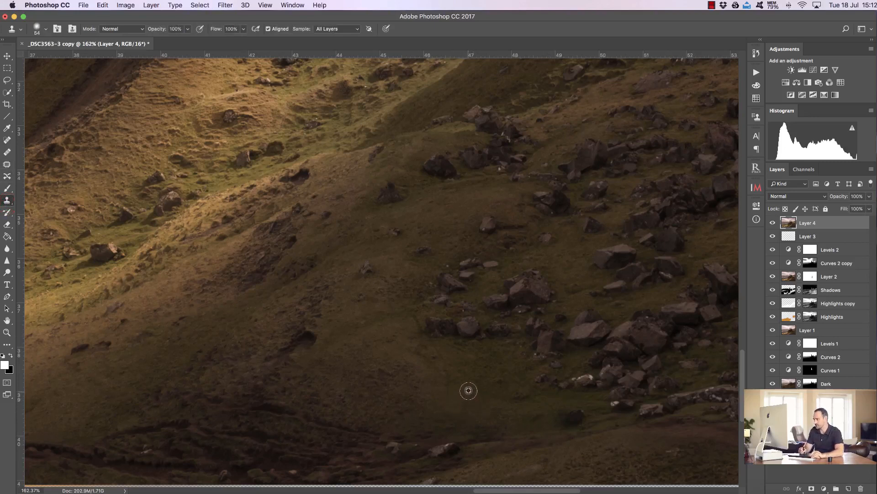
ctrl+alt+drag(468, 384, 461, 387)
alt+click(469, 377)
alt+click(470, 375)
click(478, 380)
click(480, 388)
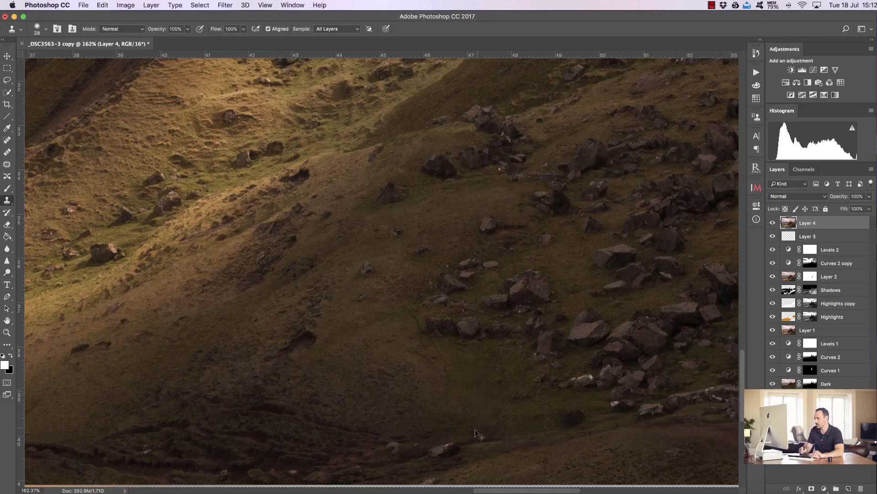
click(489, 392)
click(482, 392)
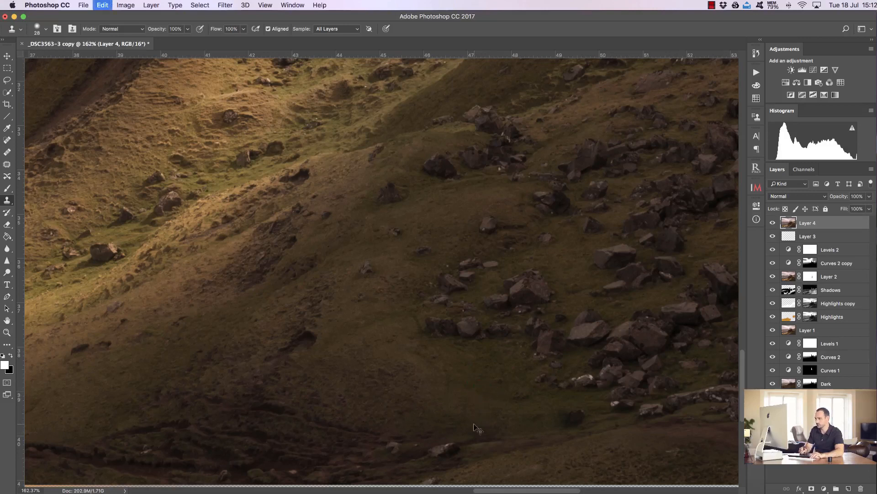
click(456, 382)
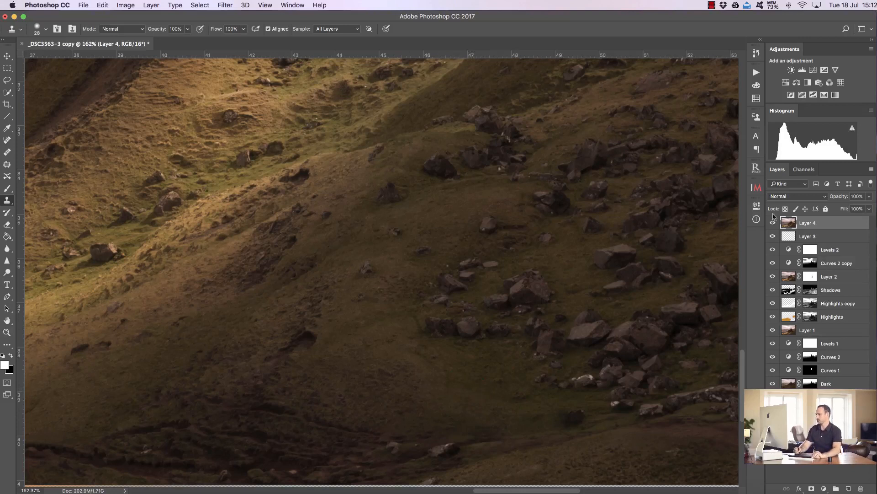
click(773, 223)
click(773, 222)
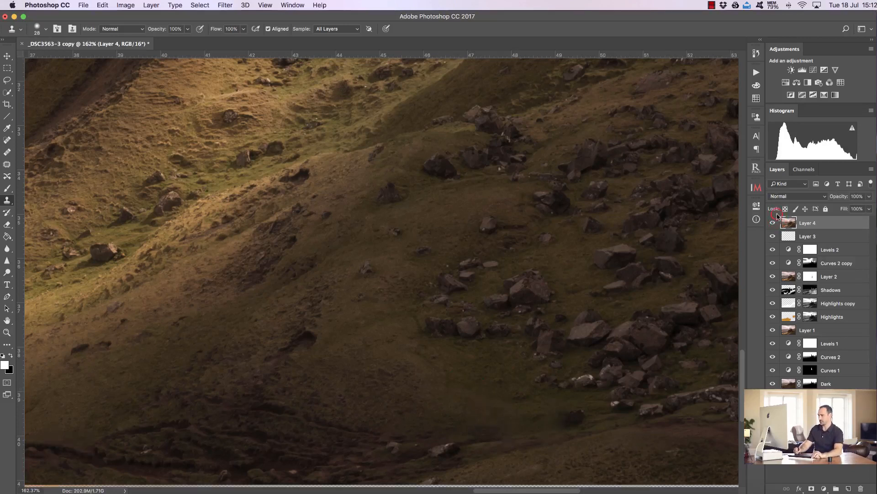
click(773, 223)
click(772, 222)
click(773, 222)
click(773, 222)
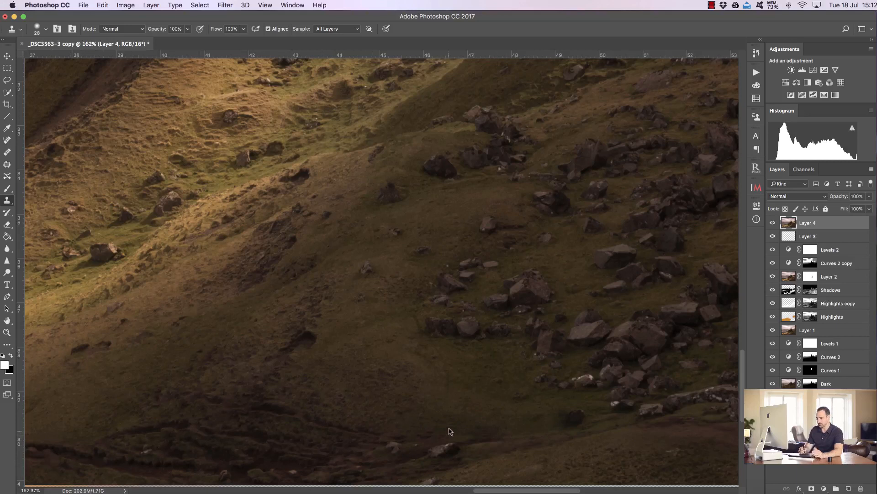
- Crop a strip off the bottom edge of the image and fit the whole image on screen
click(7, 103)
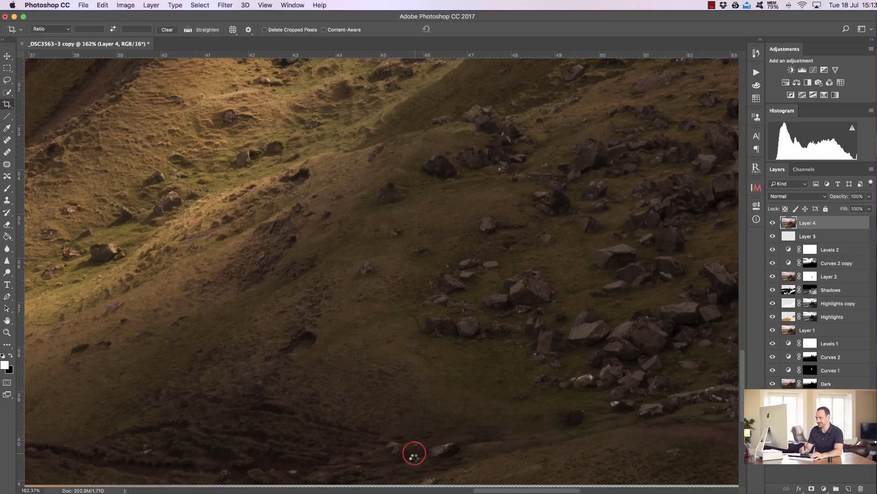
click(414, 454)
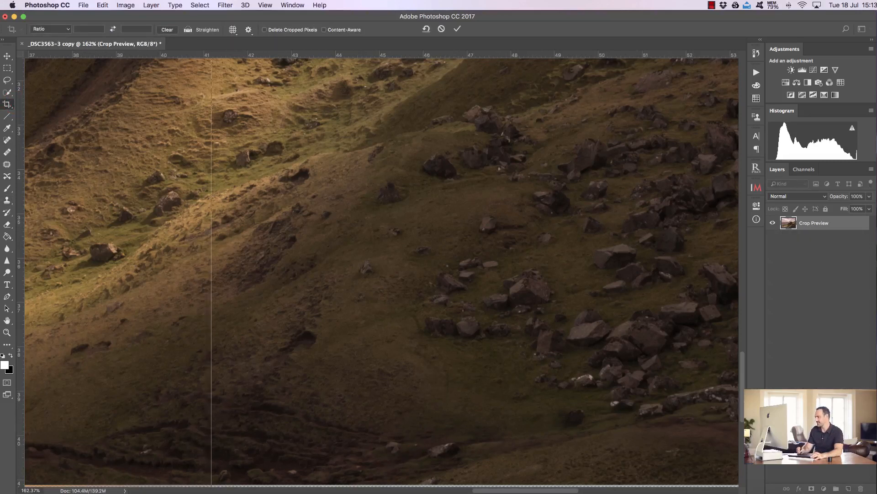
scroll(697, 432, down, 3)
drag(338, 435, 262, 432)
click(457, 29)
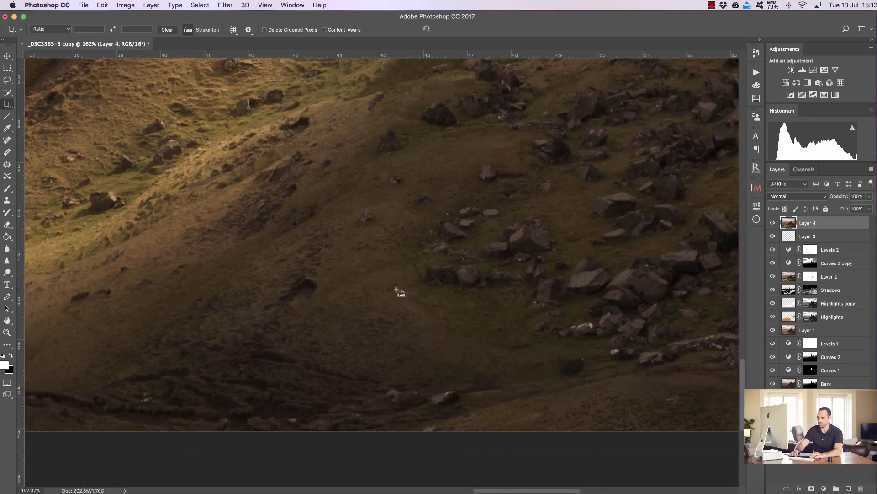
key(super+0)
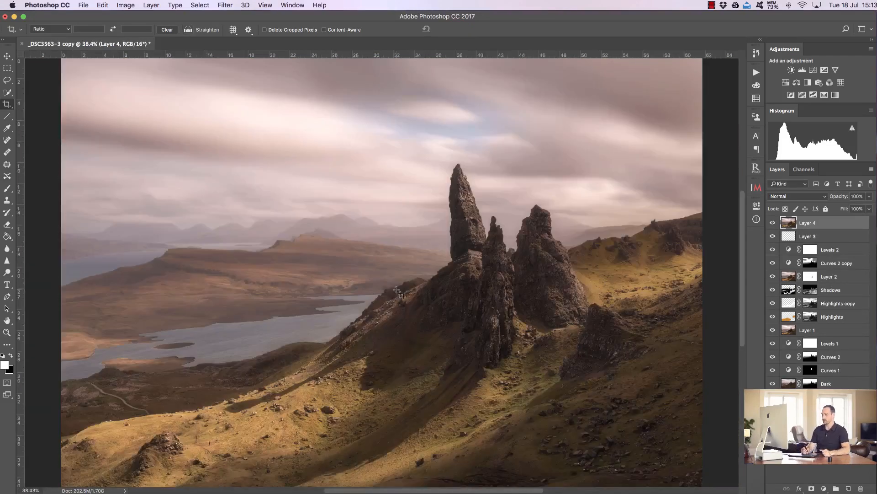